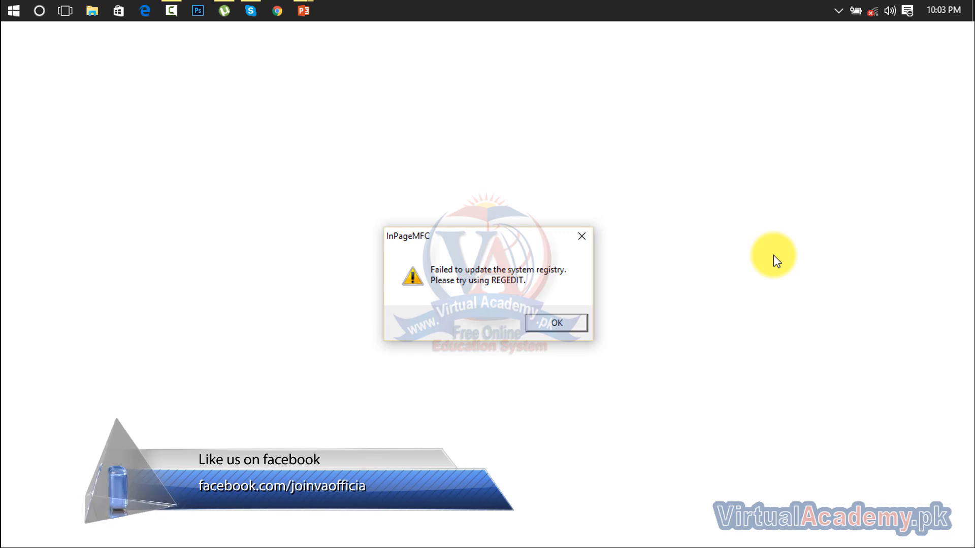
Dismiss the system registry warning and create a new document with the default settings
left_click(567, 322)
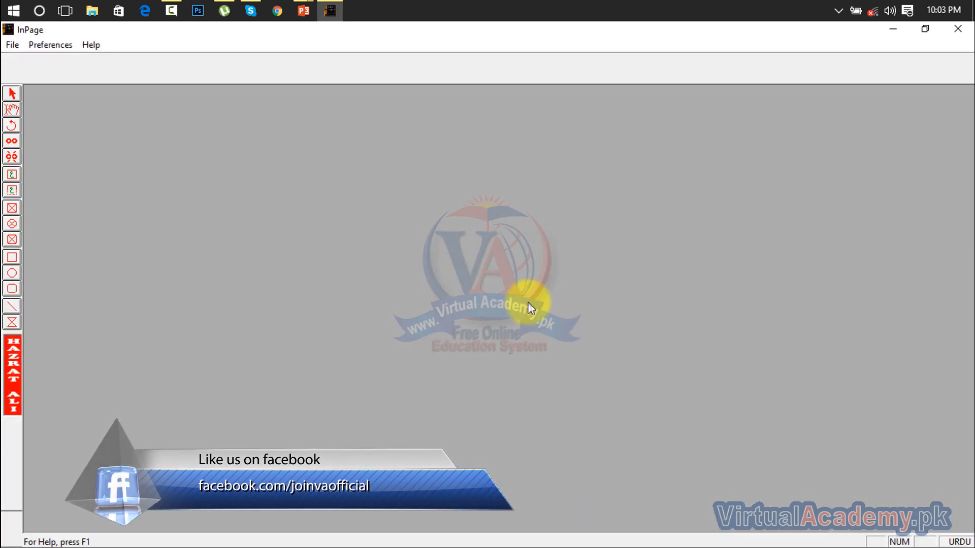
left_click(16, 44)
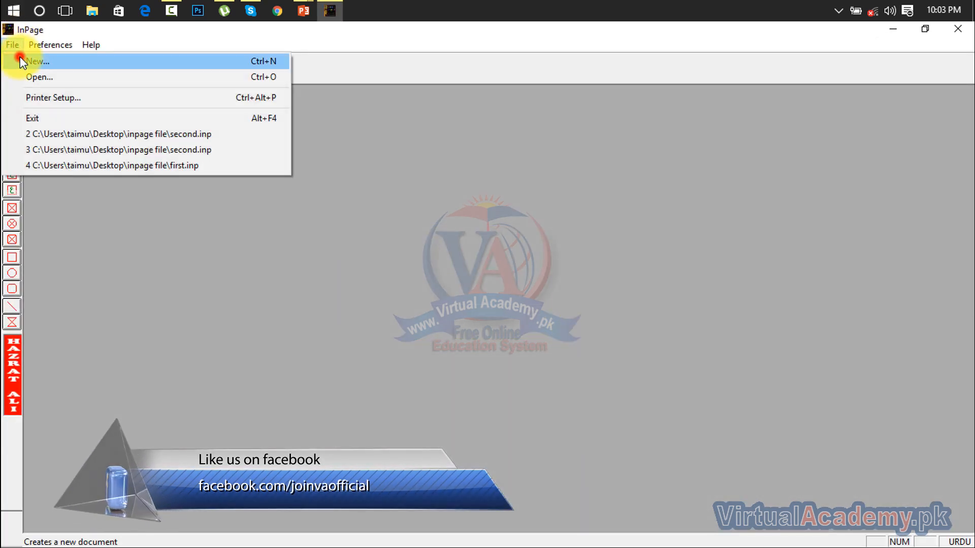
left_click(20, 56)
left_click(606, 245)
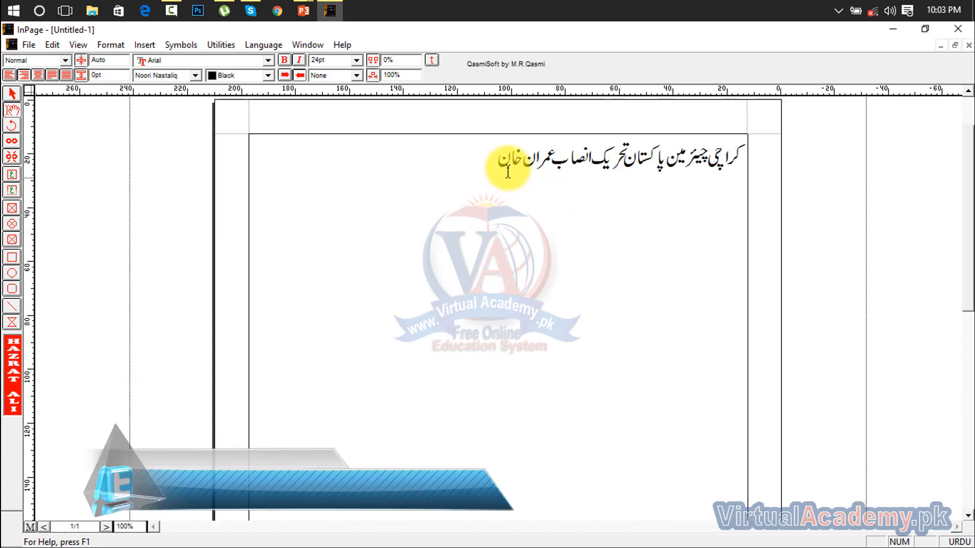
Fill about four lines of the page by repeatedly pasting the sentence "کراچی چیئرمین پاکستان تحریک انصاب عمران خان" after the existing text
left_click(497, 161)
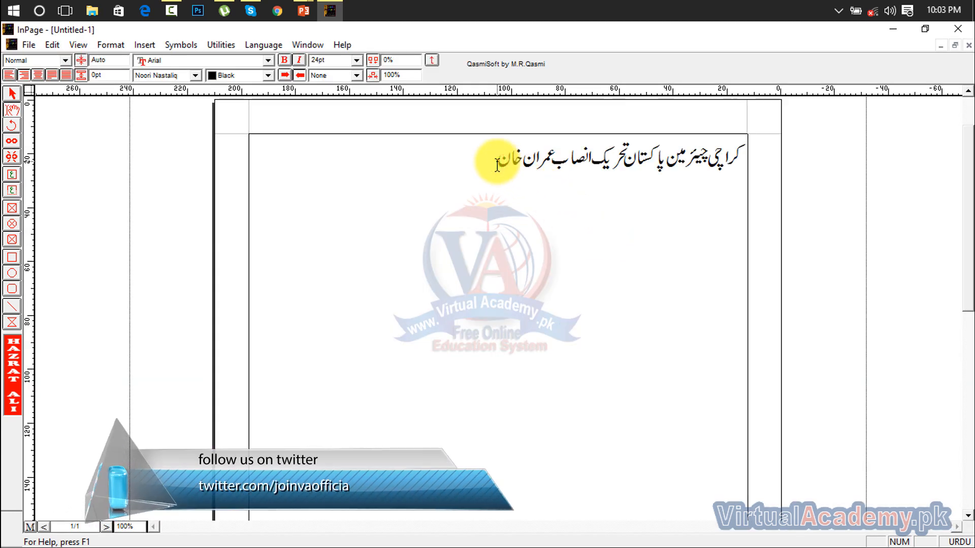
type("کراچی چیئرمین پاکستان تحریک انصاب عمران خان")
type("کراچی چیئرمین پاکستان تحریک انصاب عمران خان")
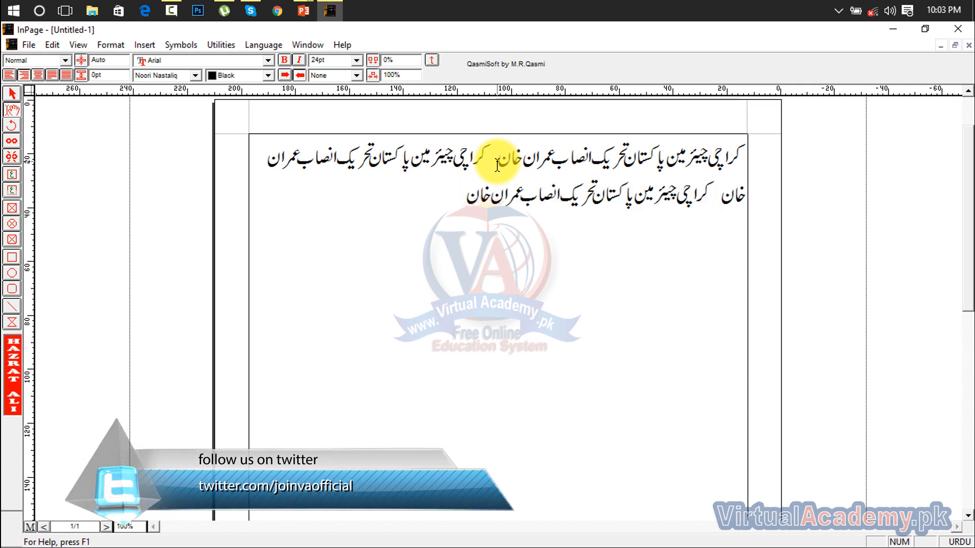
type("کراچی چیئر مین پاکستان تحریک انصاب عمران خان")
key("ctrl+v")
key("ctrl+v")
type("کراچی چیئر مین پاکستان تحریک انصاب عمران خان")
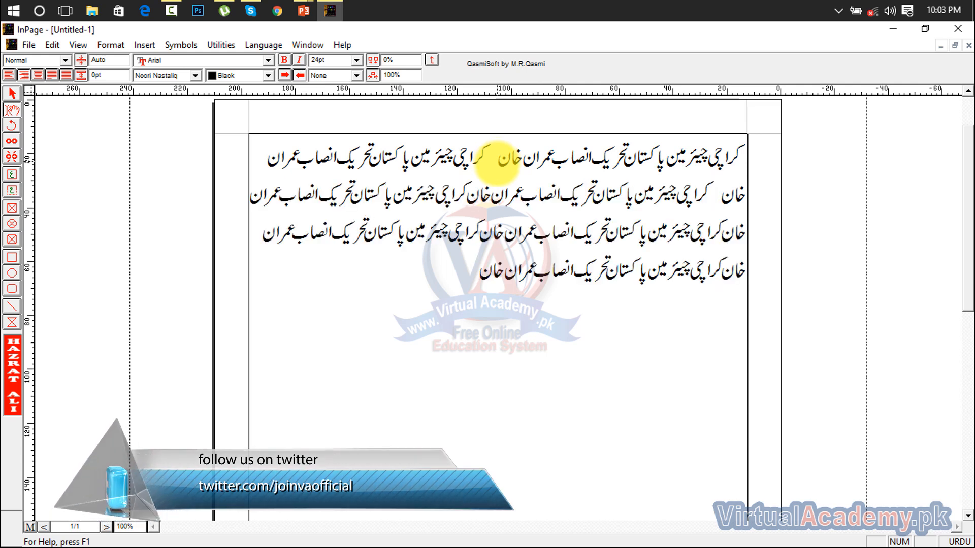
View the complete page fitted in the window, and also at 50% zoom
left_click(53, 44)
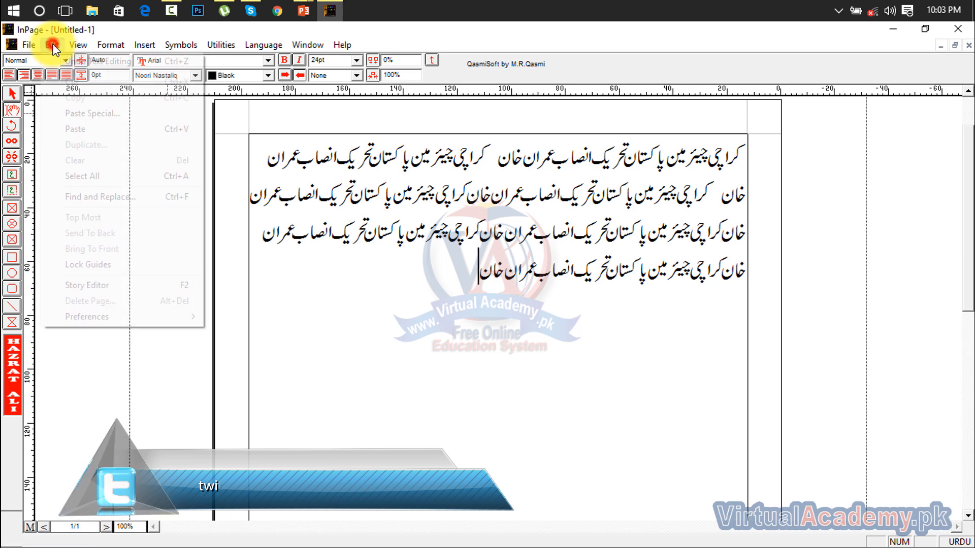
mouse_move(78, 45)
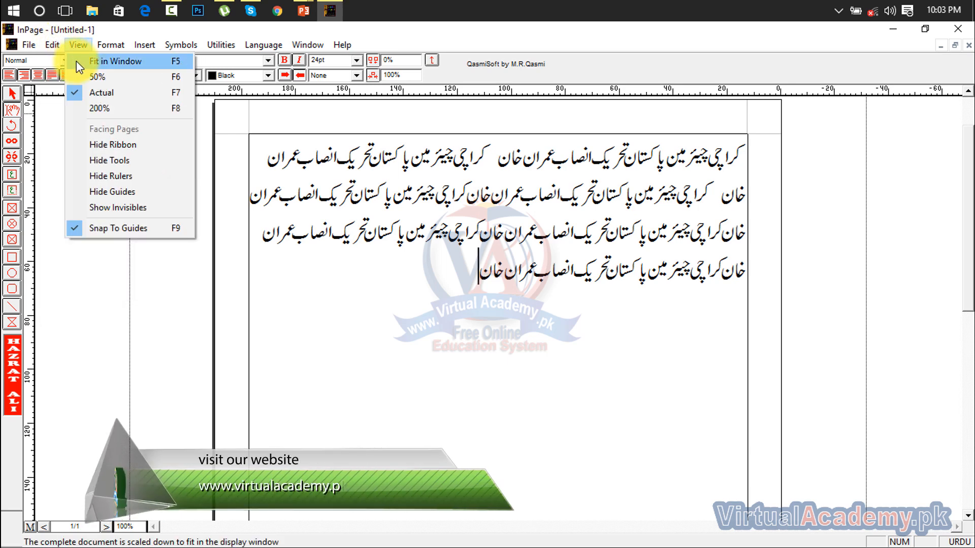
left_click(77, 61)
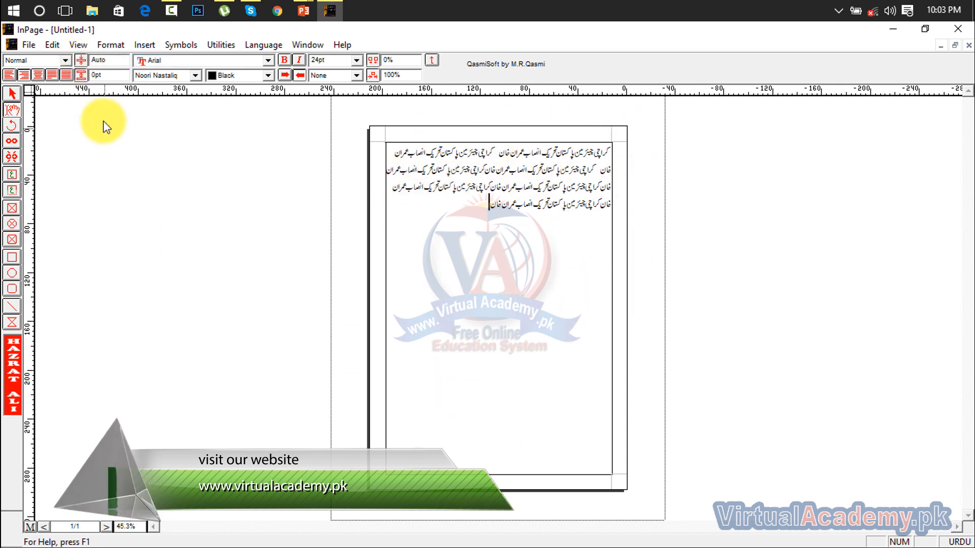
left_click(78, 46)
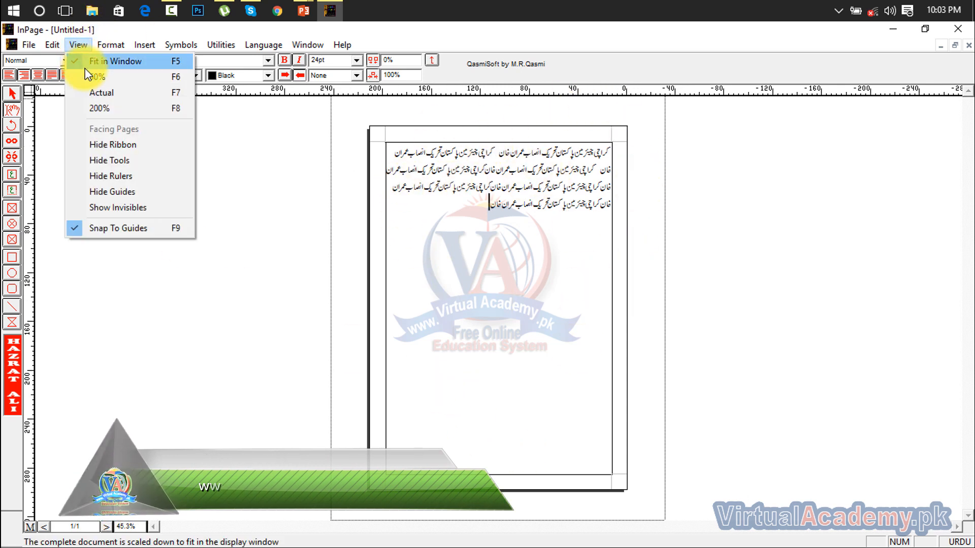
left_click(88, 75)
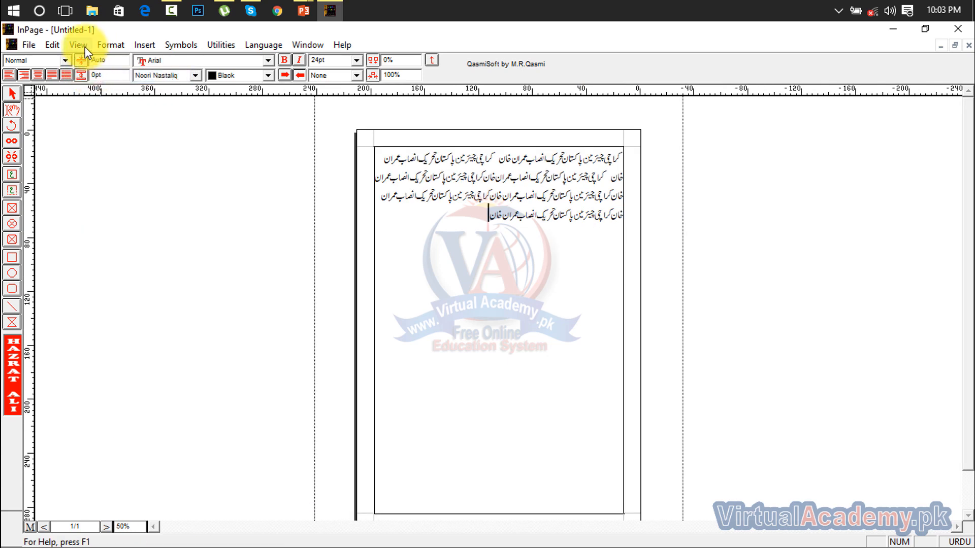
View the page at actual size and at 200%, and return it to actual size
left_click(84, 47)
left_click(85, 86)
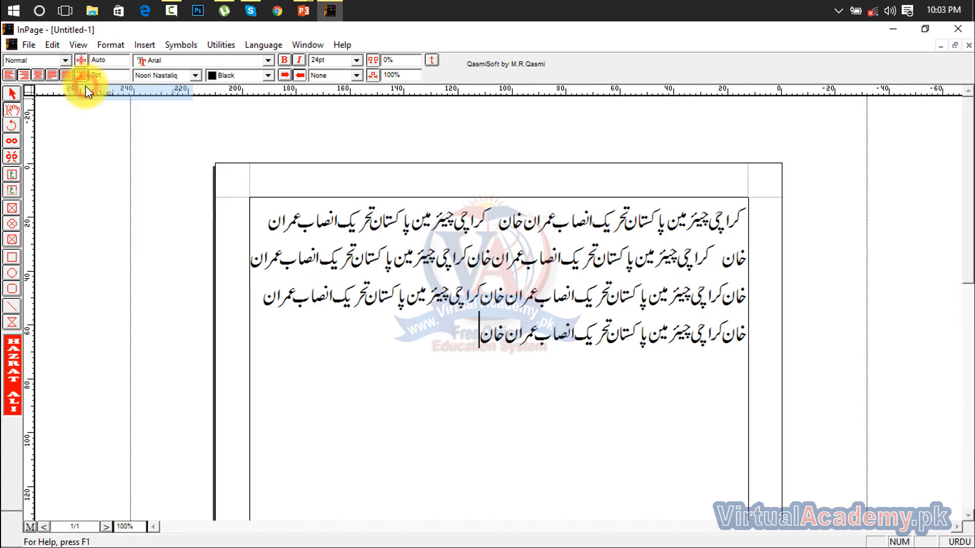
left_click(77, 46)
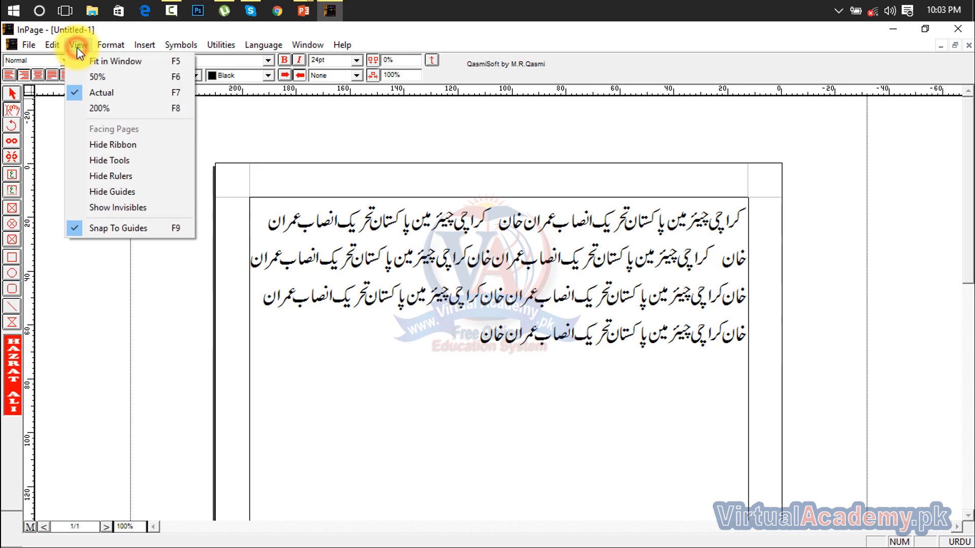
left_click(77, 107)
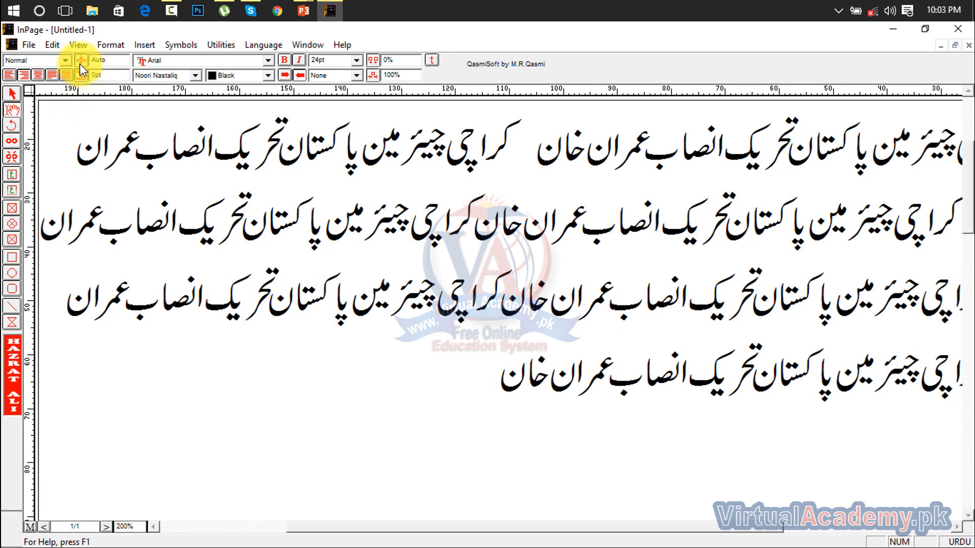
left_click(84, 43)
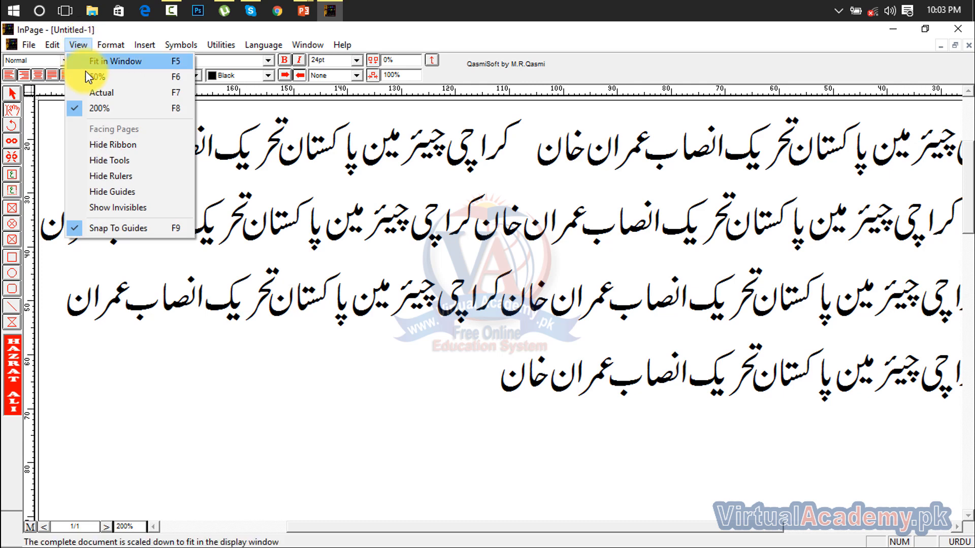
left_click(94, 92)
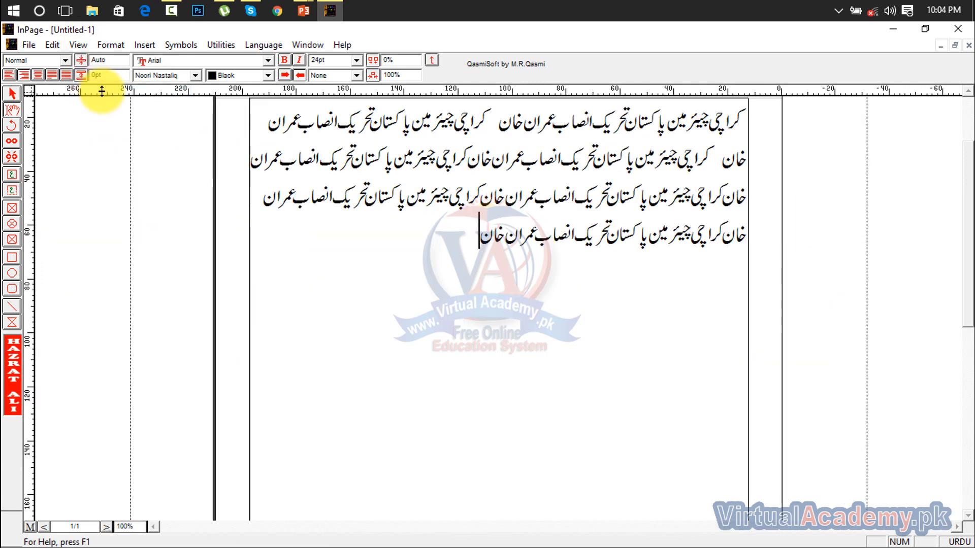
Hide the formatting ribbon and show it again
left_click(70, 46)
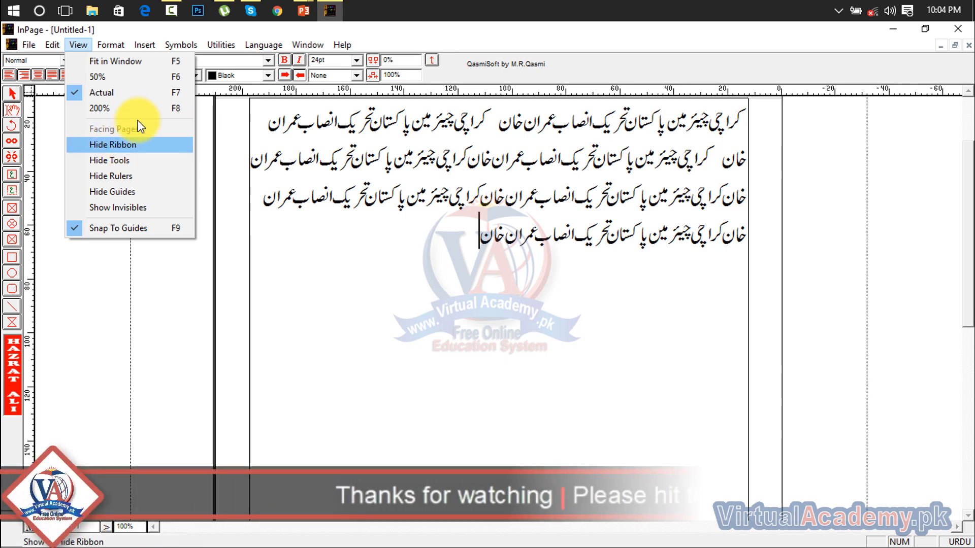
left_click(163, 144)
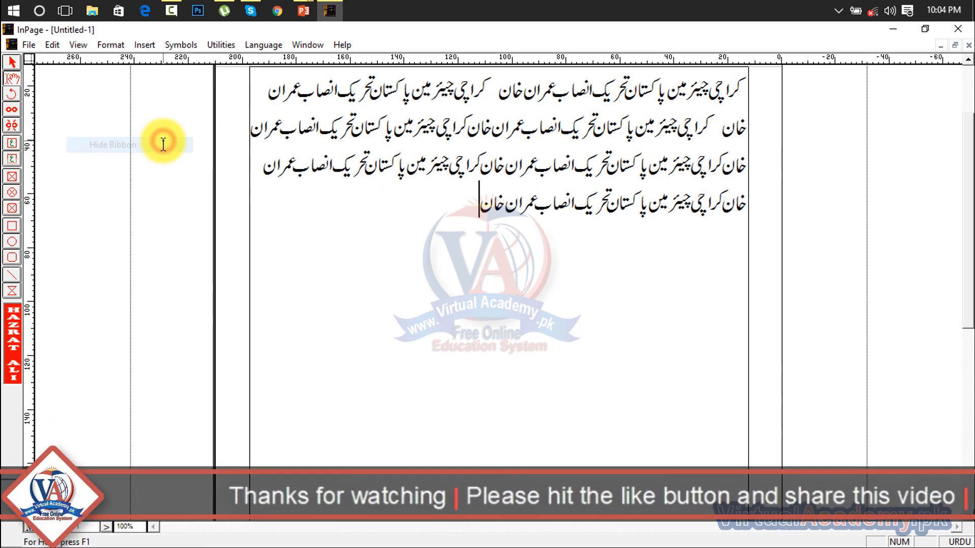
left_click(81, 48)
left_click(107, 144)
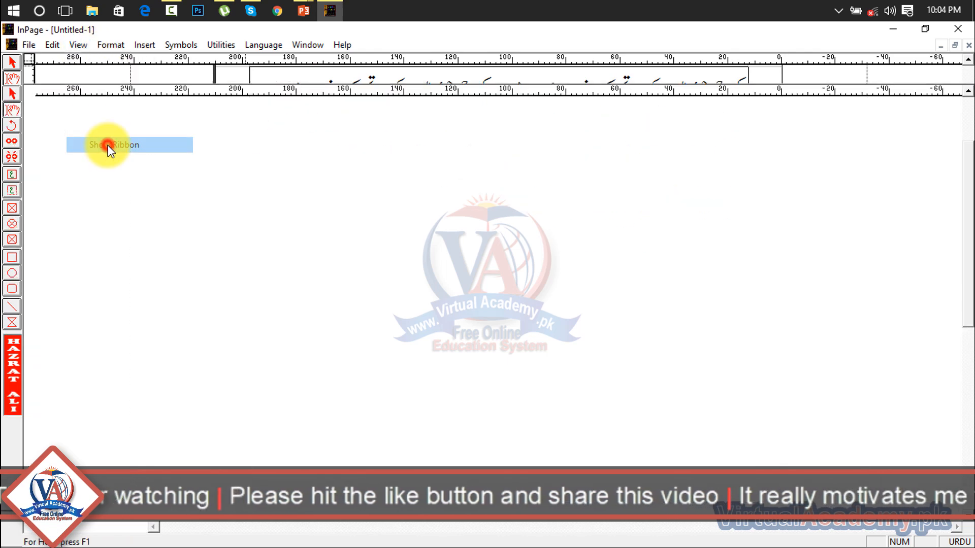
Hide the drawing tools and bring them back
left_click(82, 46)
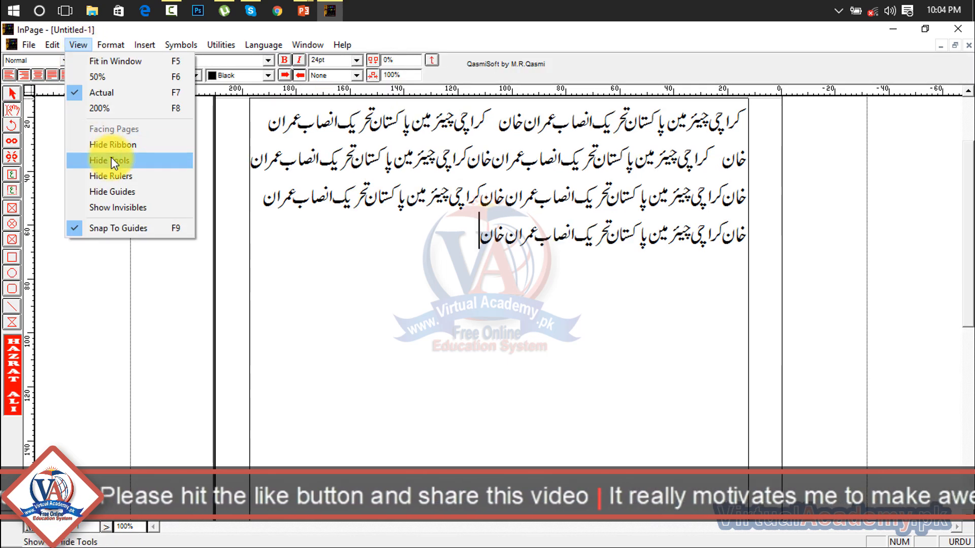
left_click(111, 161)
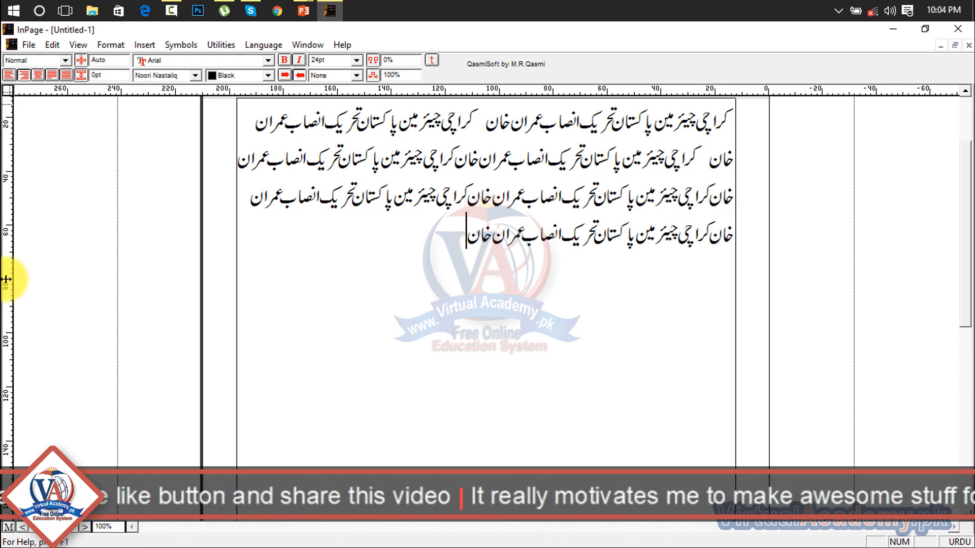
left_click(84, 46)
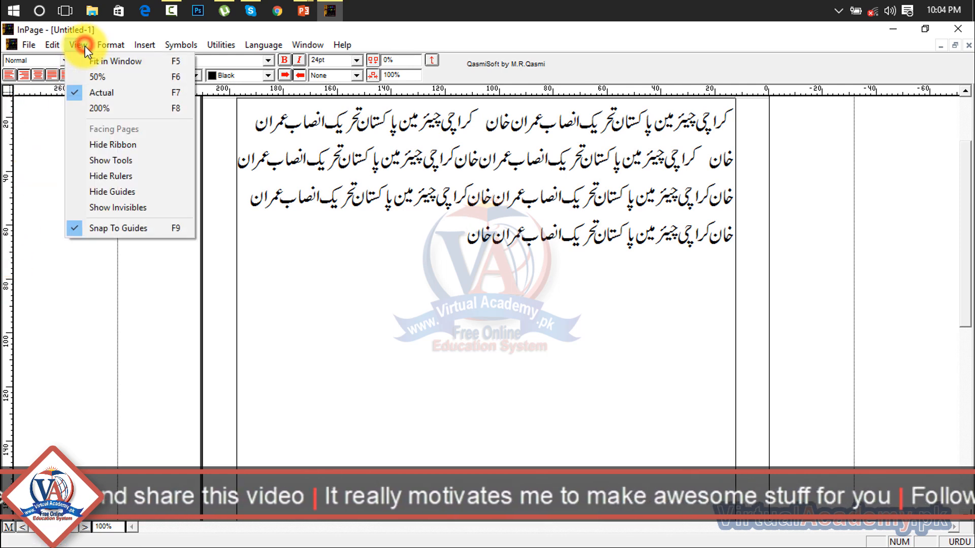
left_click(106, 163)
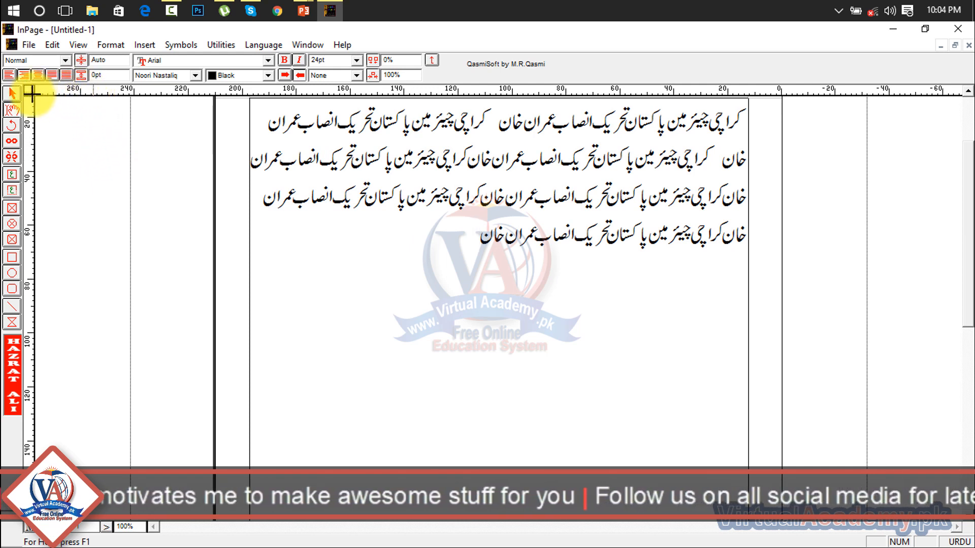
Hide the rulers around the page and display them again
left_click(79, 46)
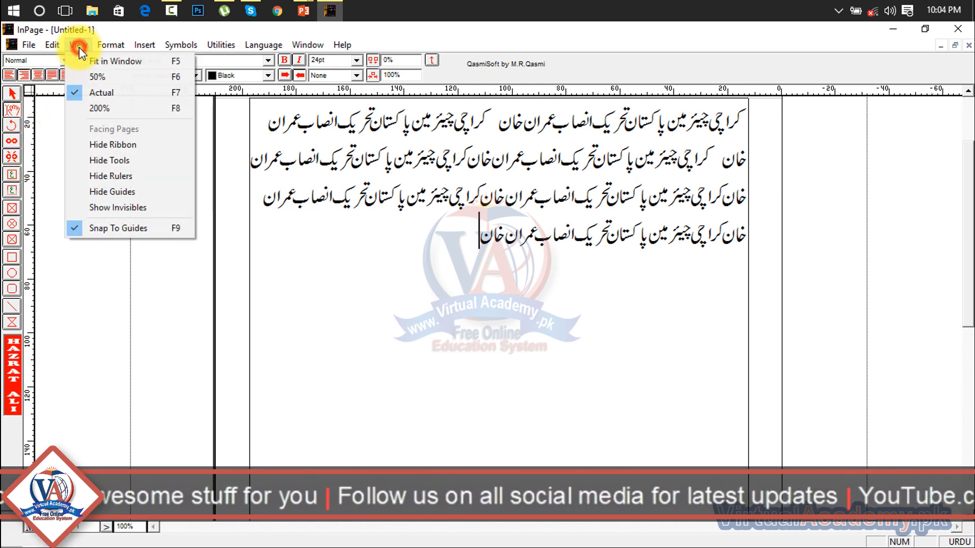
left_click(113, 176)
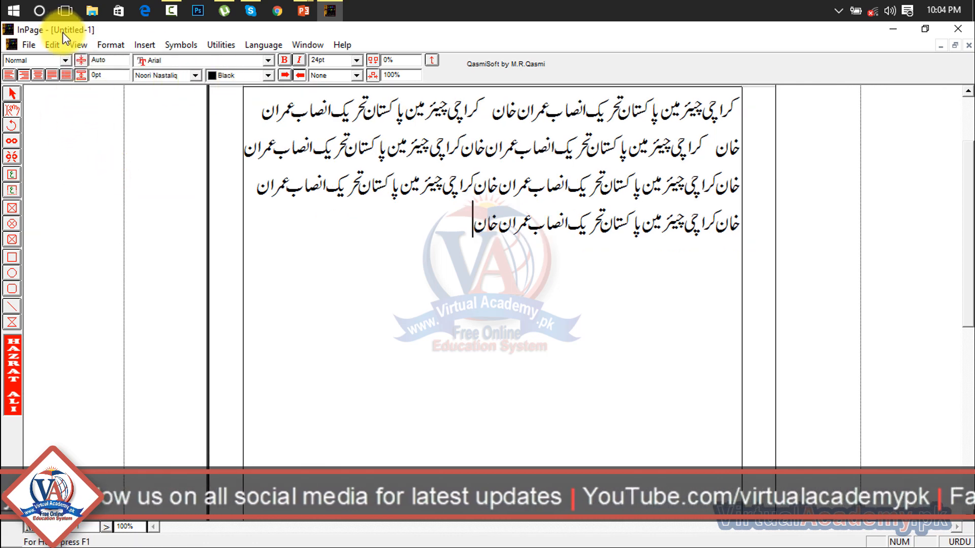
left_click(74, 42)
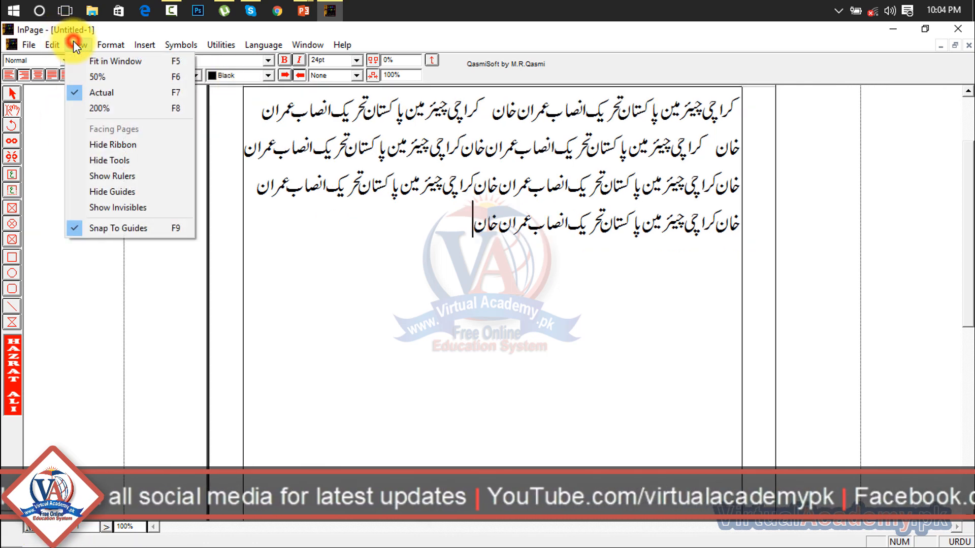
left_click(106, 174)
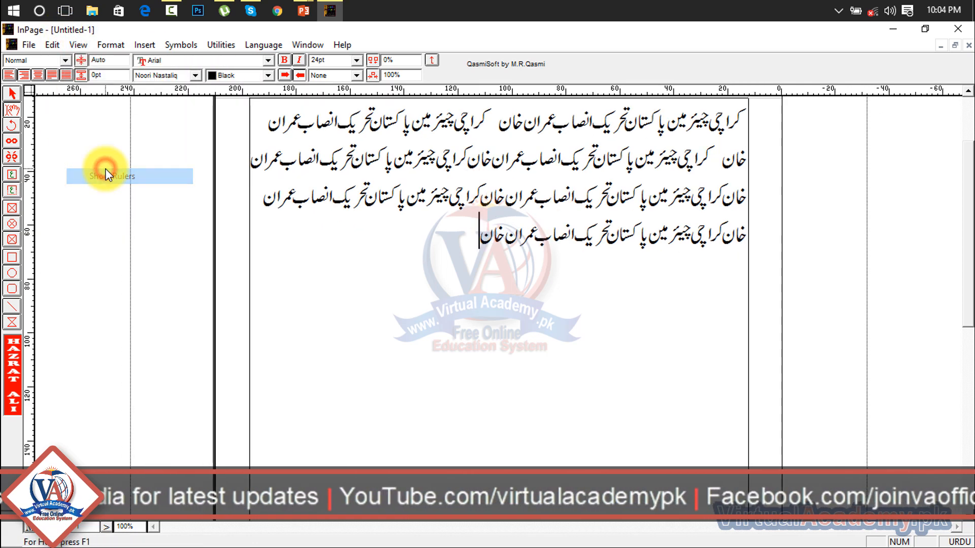
Place two horizontal guides across the page below the last line of text, pulled from the horizontal ruler
left_click(77, 44)
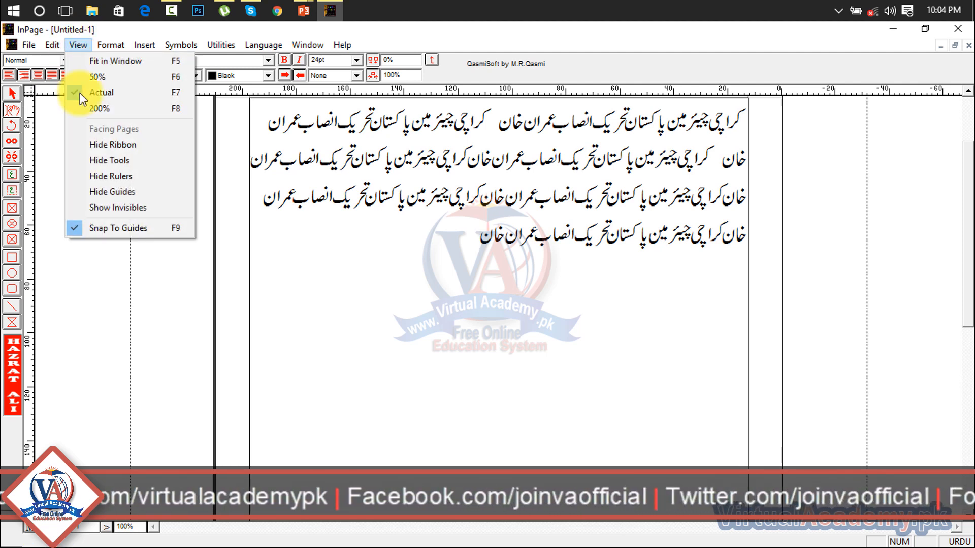
left_click(388, 269)
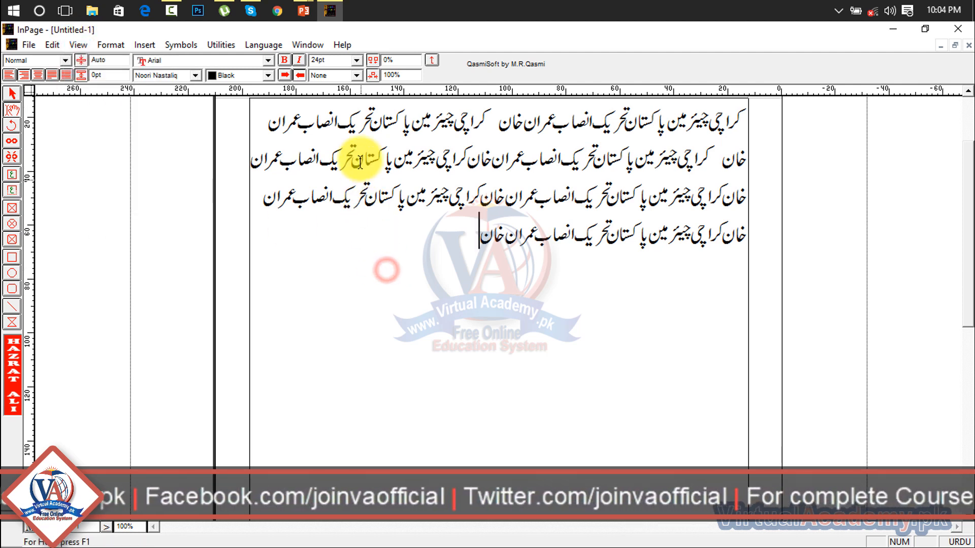
left_click_drag(346, 90, 375, 276)
left_click_drag(391, 91, 406, 372)
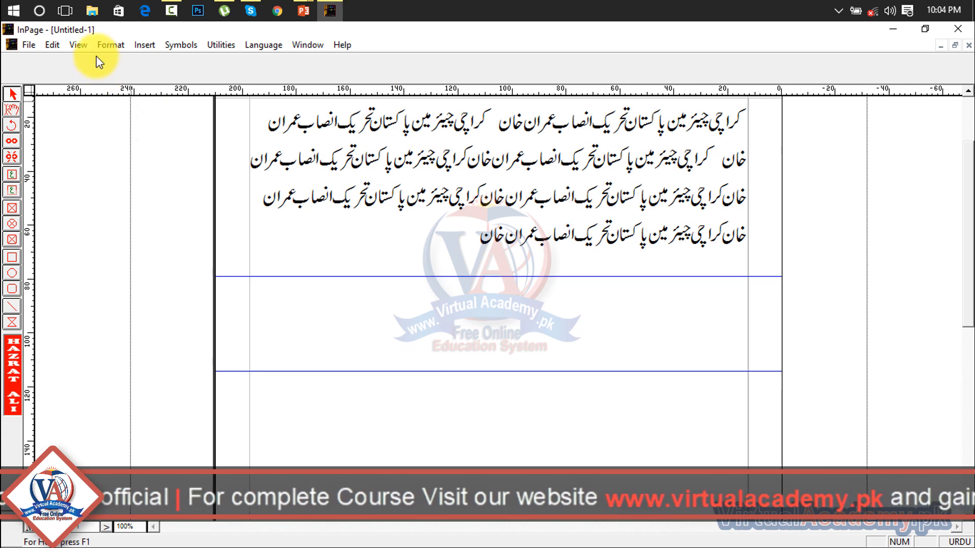
Hide the page guides and show them again
left_click(77, 45)
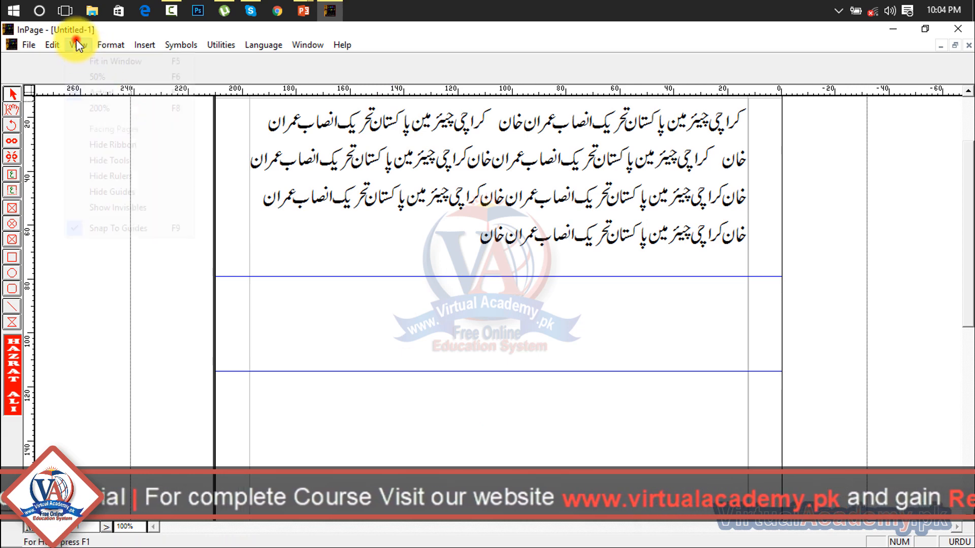
left_click(115, 191)
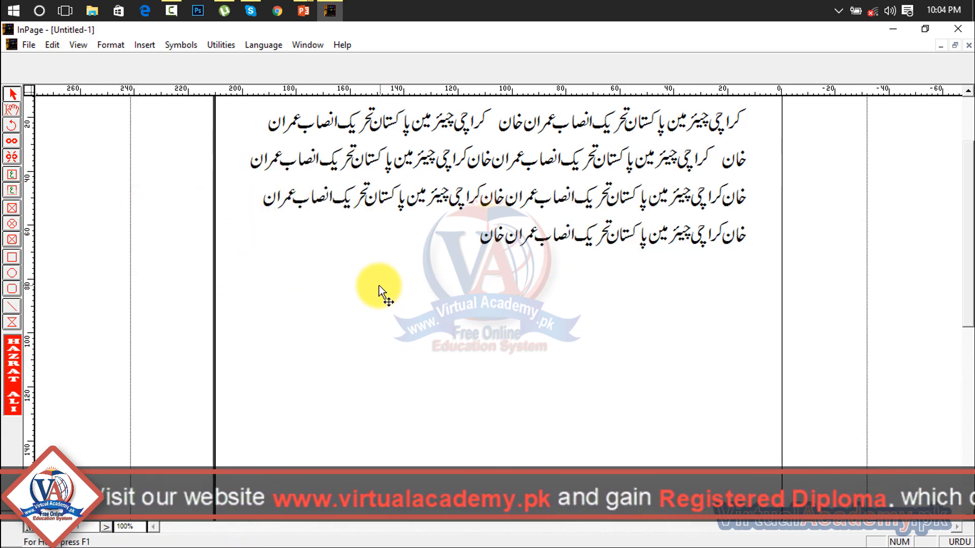
left_click(80, 46)
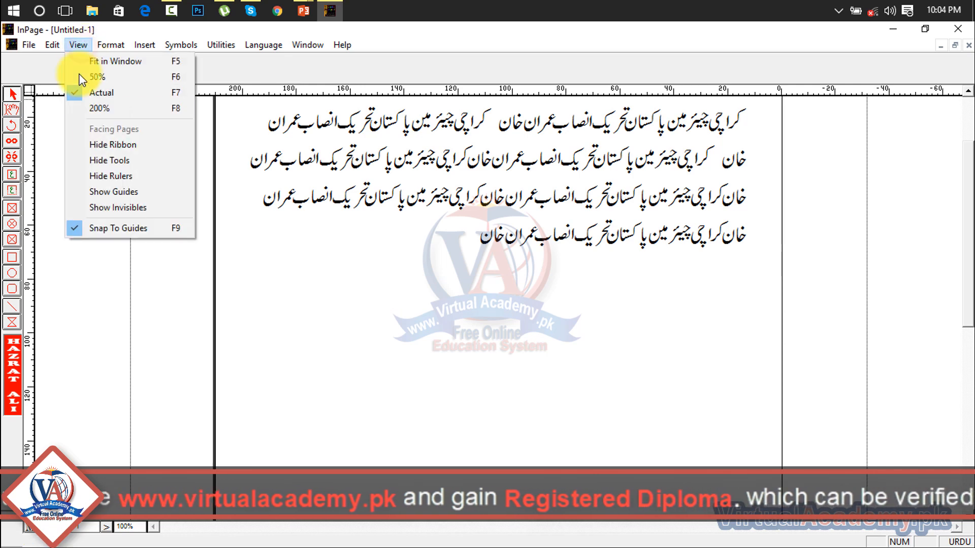
left_click(112, 192)
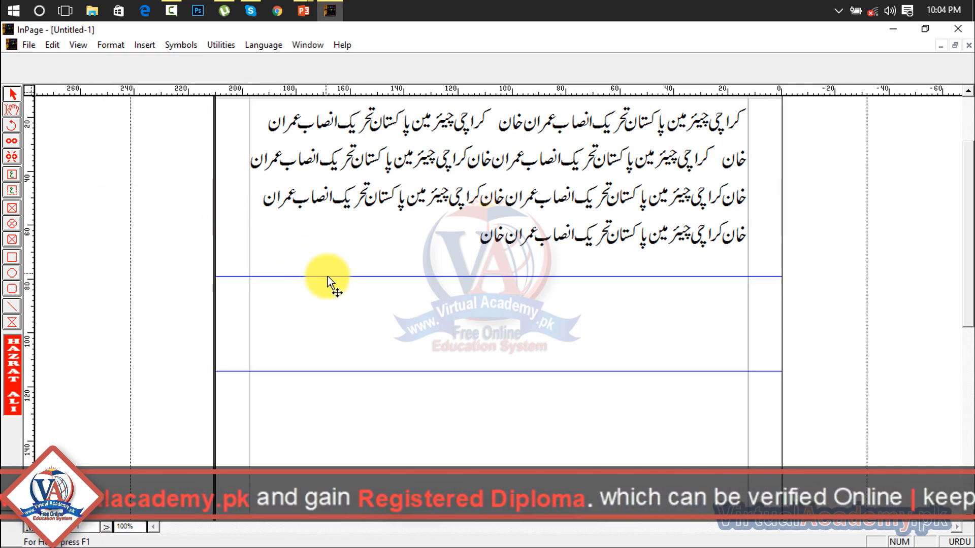
Remove both horizontal guides from the page by returning them to the horizontal ruler
left_click_drag(327, 277, 305, 83)
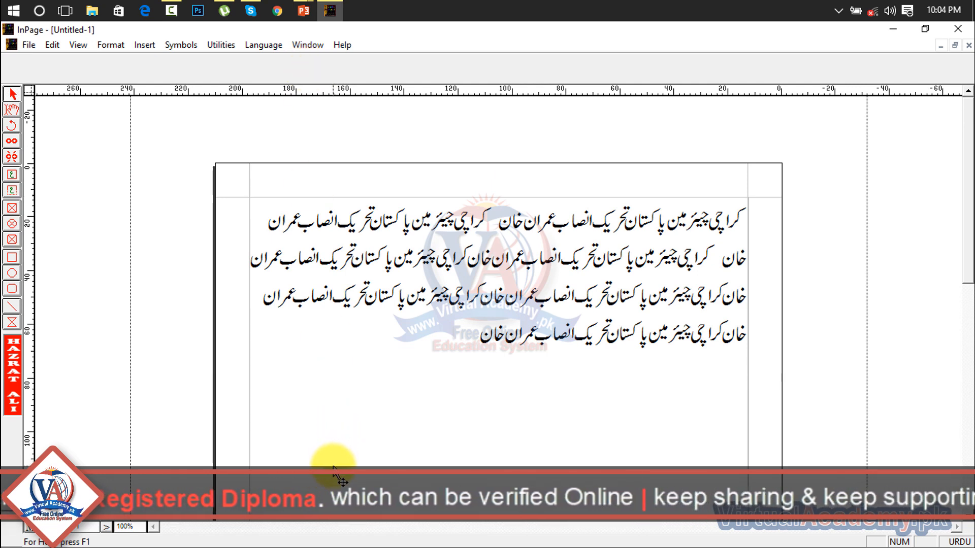
left_click_drag(334, 474, 269, 48)
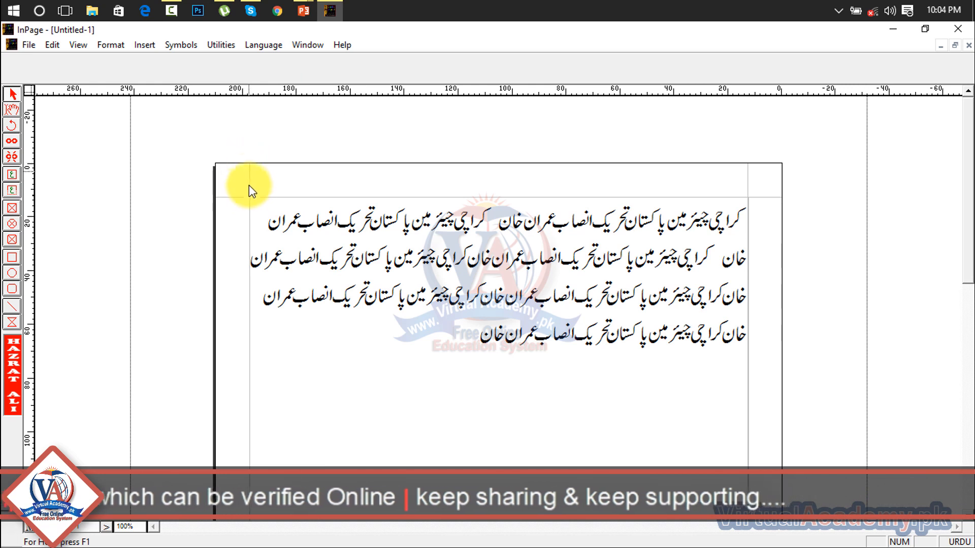
Show the invisible characters in the document and look over the page from the text to its lower part
left_click(80, 48)
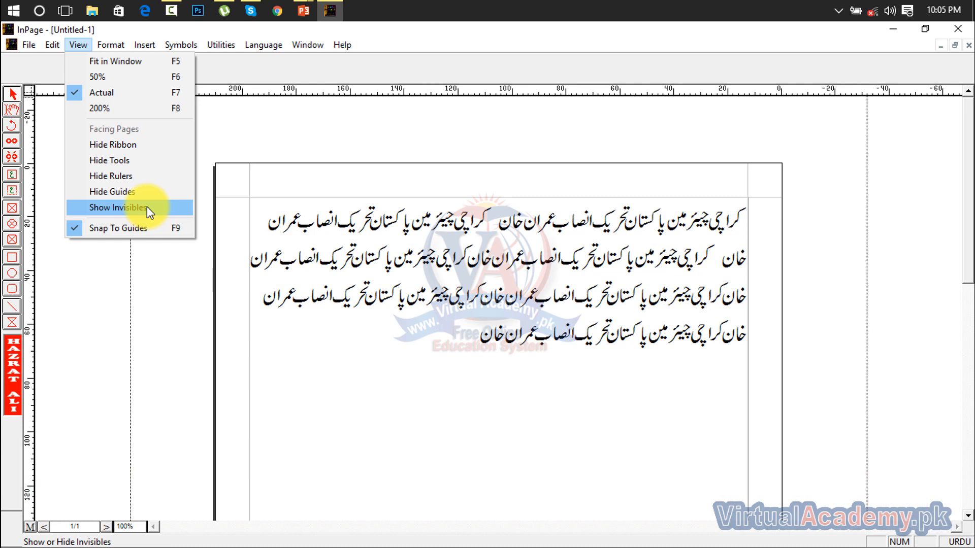
left_click(147, 206)
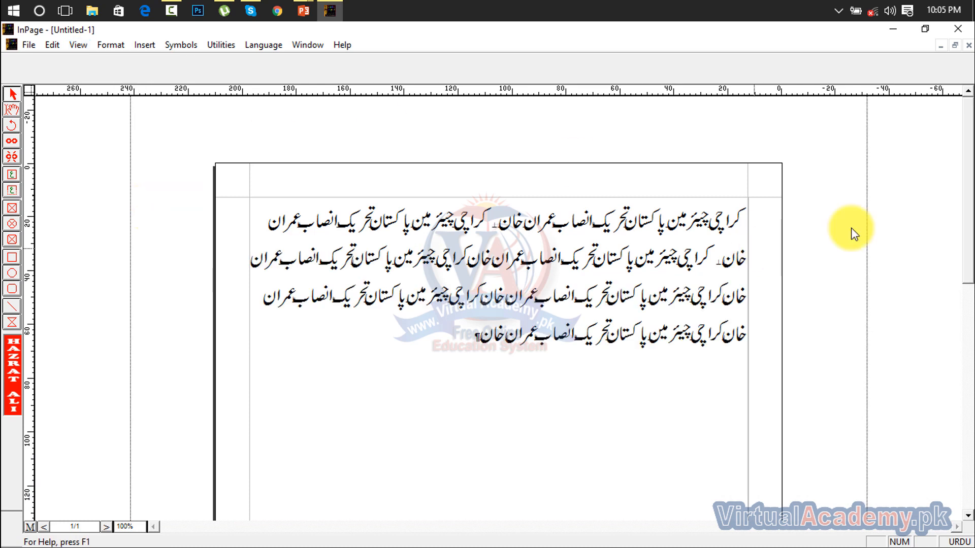
left_click_drag(968, 250, 961, 392)
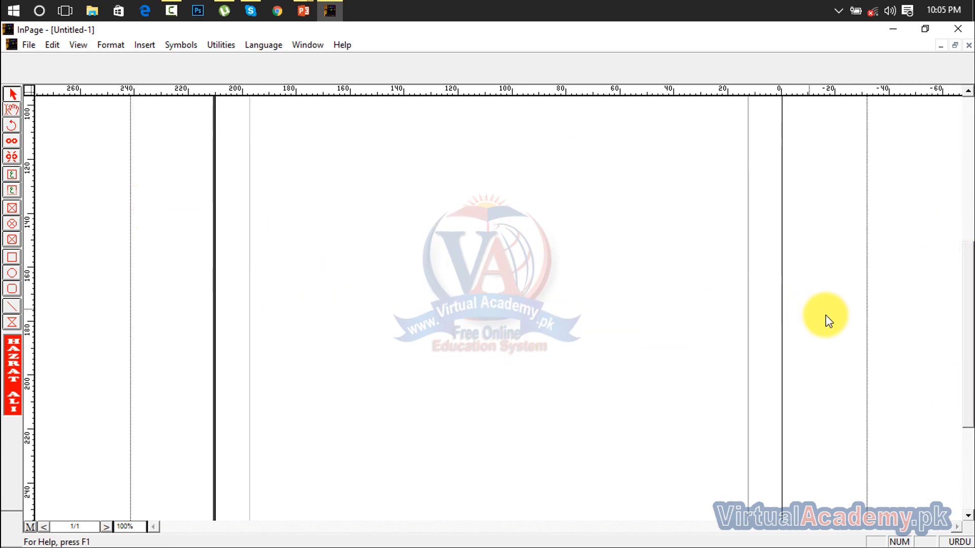
left_click_drag(970, 348, 959, 188)
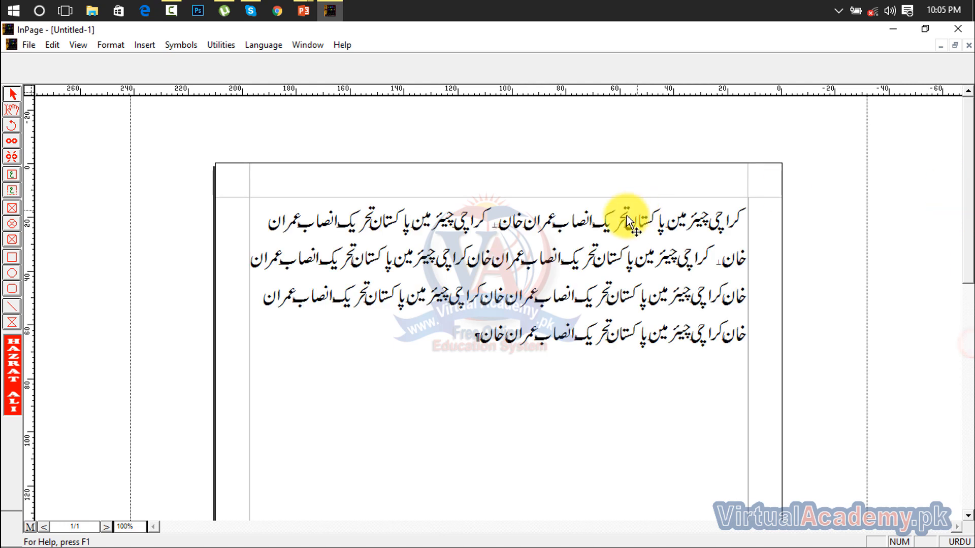
Add three empty paragraphs after the last line of text, and hide the invisible characters again
left_click(473, 338)
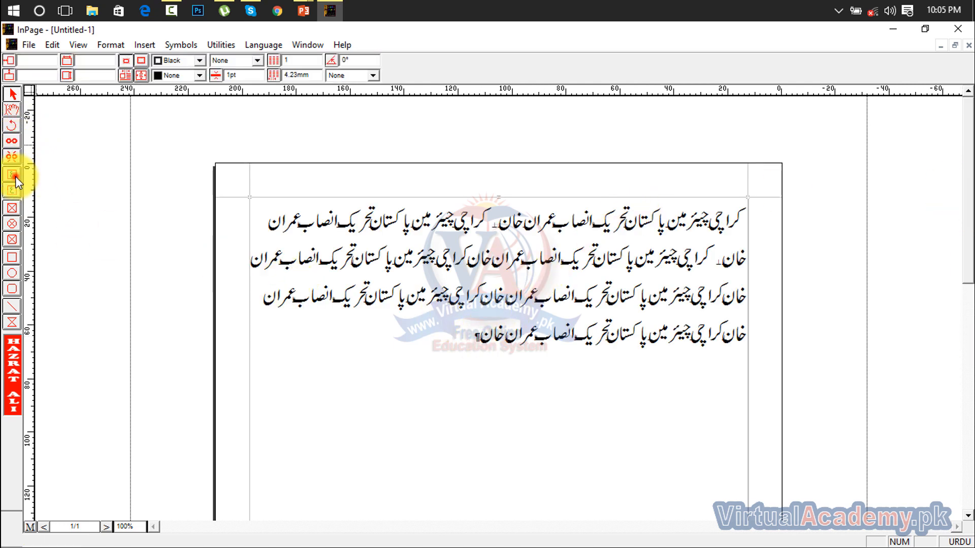
left_click(12, 112)
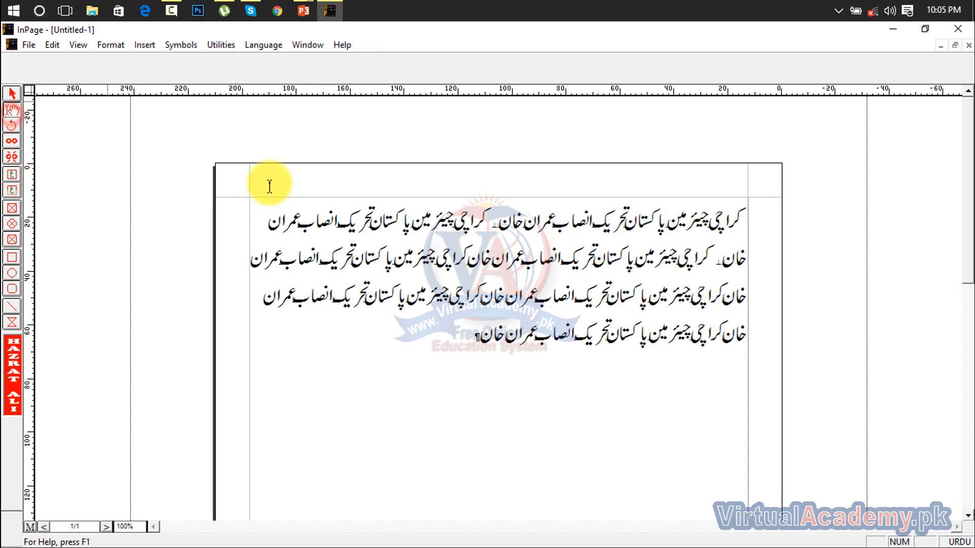
left_click(467, 340)
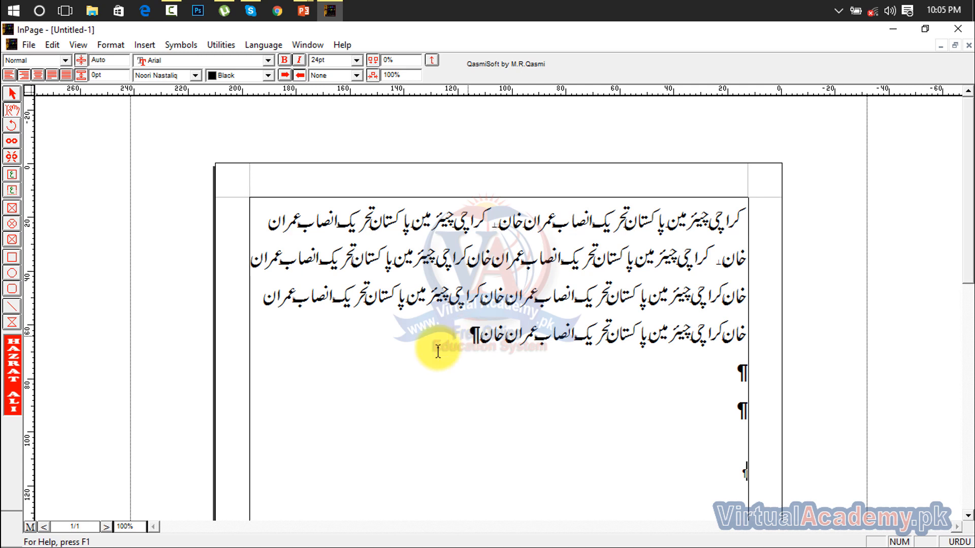
left_click(77, 45)
left_click(106, 205)
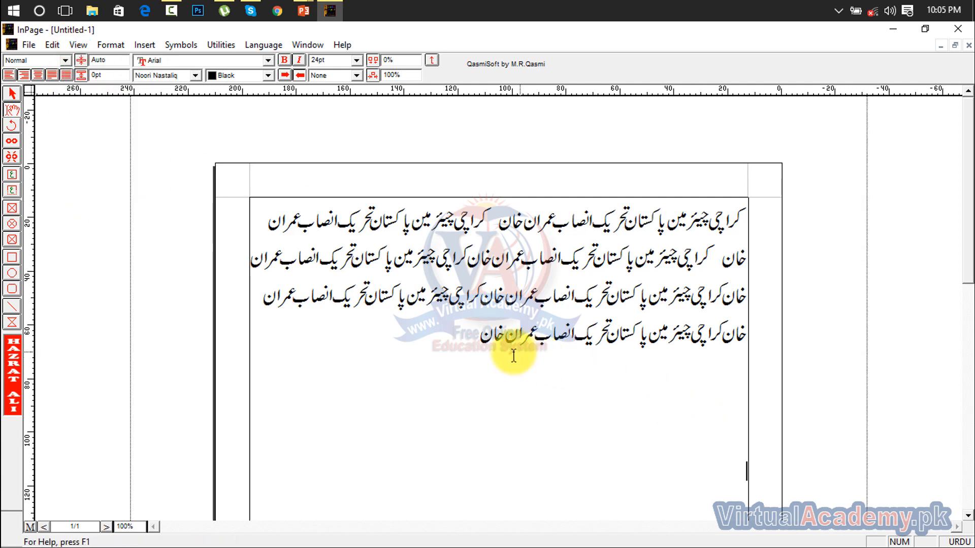
left_click(72, 40)
mouse_move(114, 46)
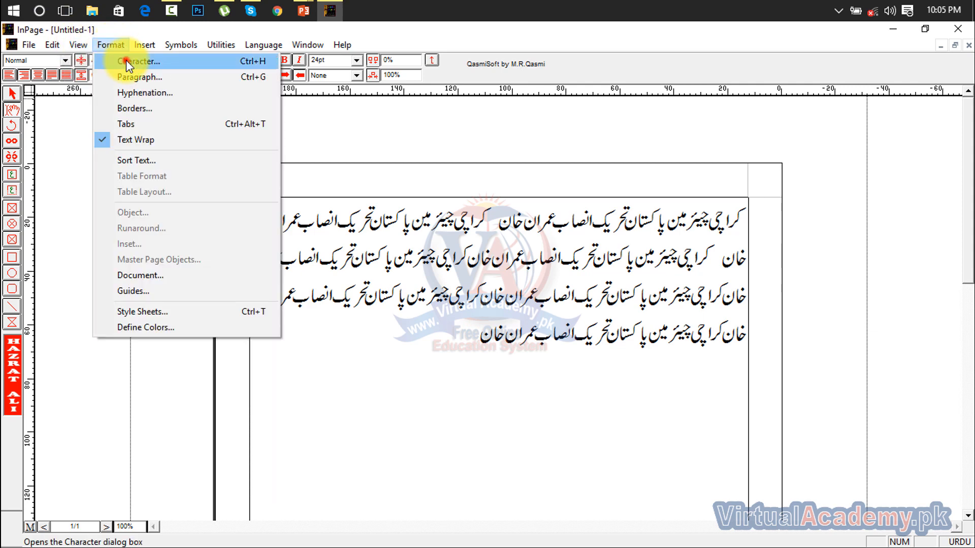
left_click(126, 60)
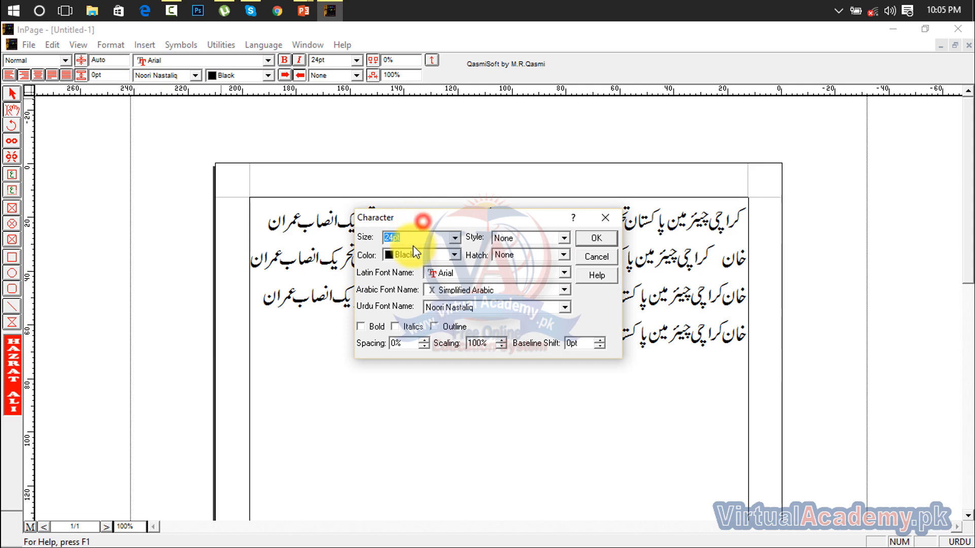
left_click(589, 248)
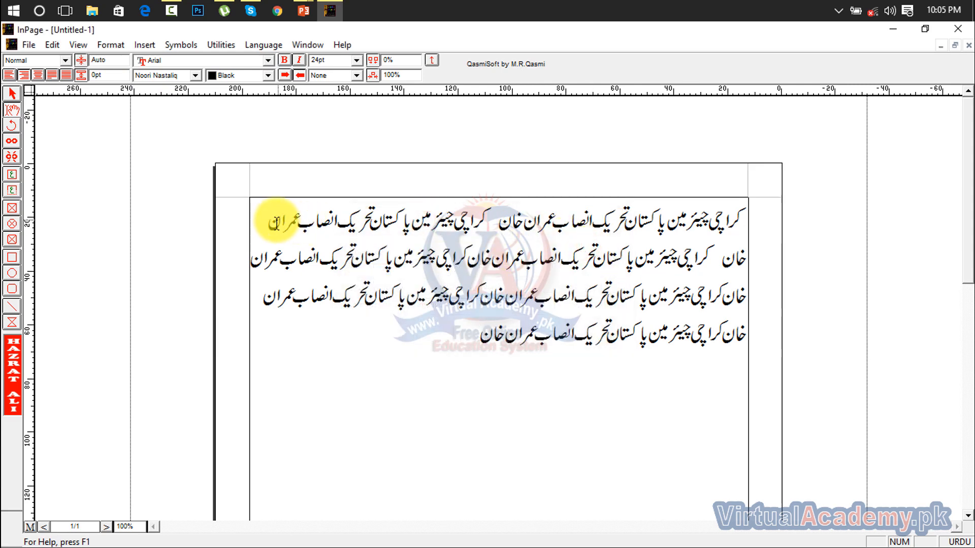
Format the whole first line of text with the Single style and the vertical-line hatch in the character settings
left_click_drag(275, 223, 766, 217)
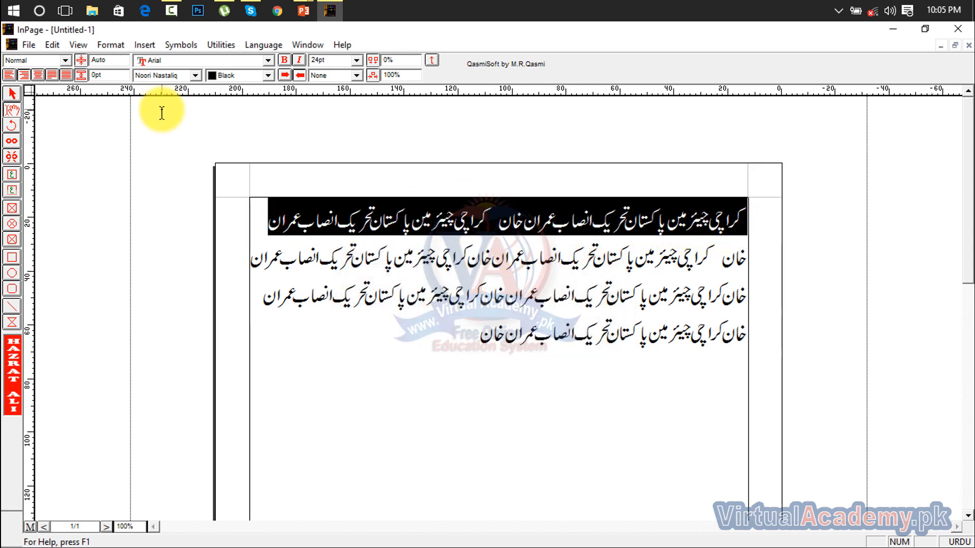
left_click(110, 45)
left_click(122, 61)
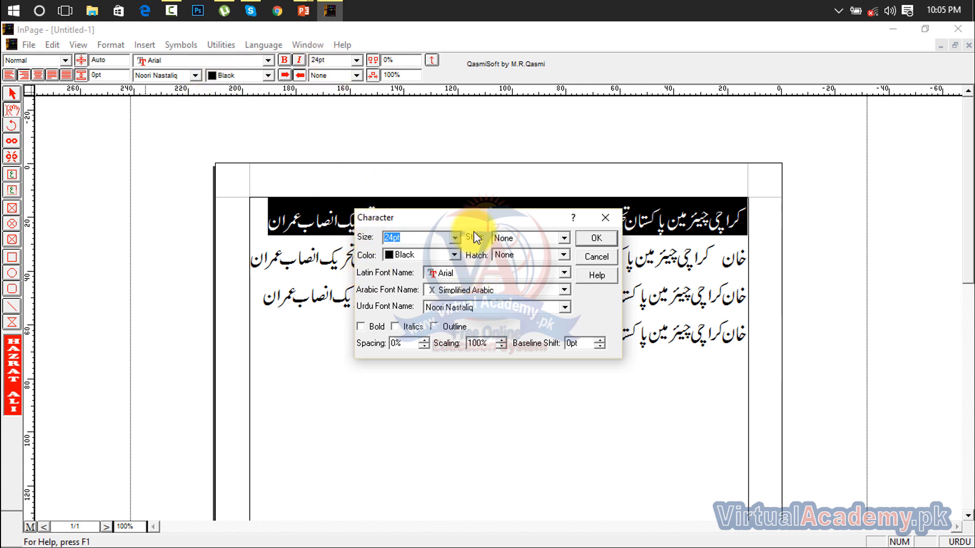
left_click(565, 239)
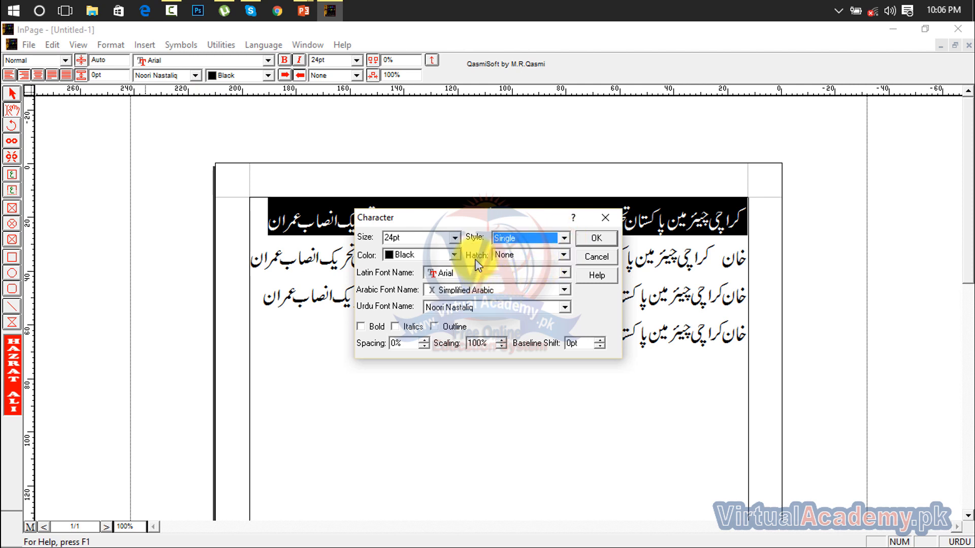
left_click(563, 257)
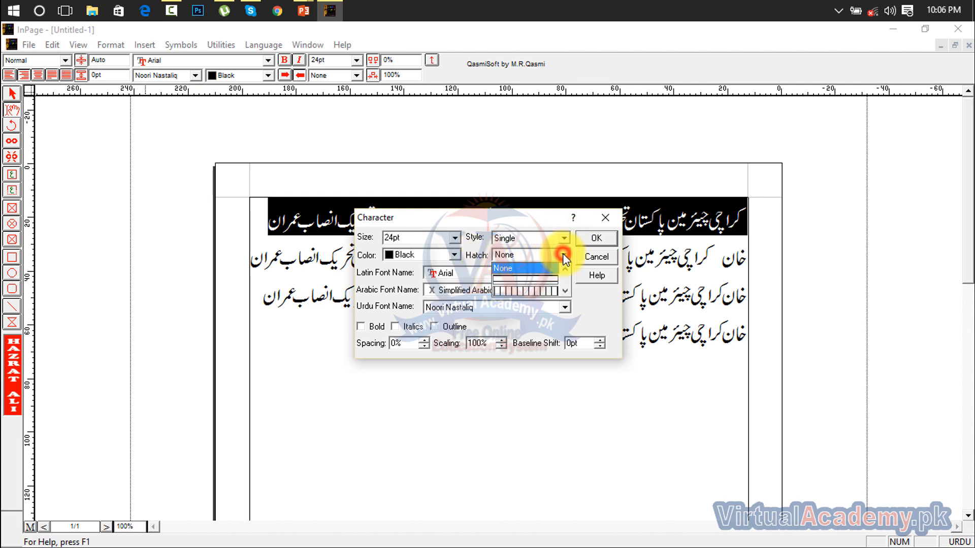
left_click(531, 292)
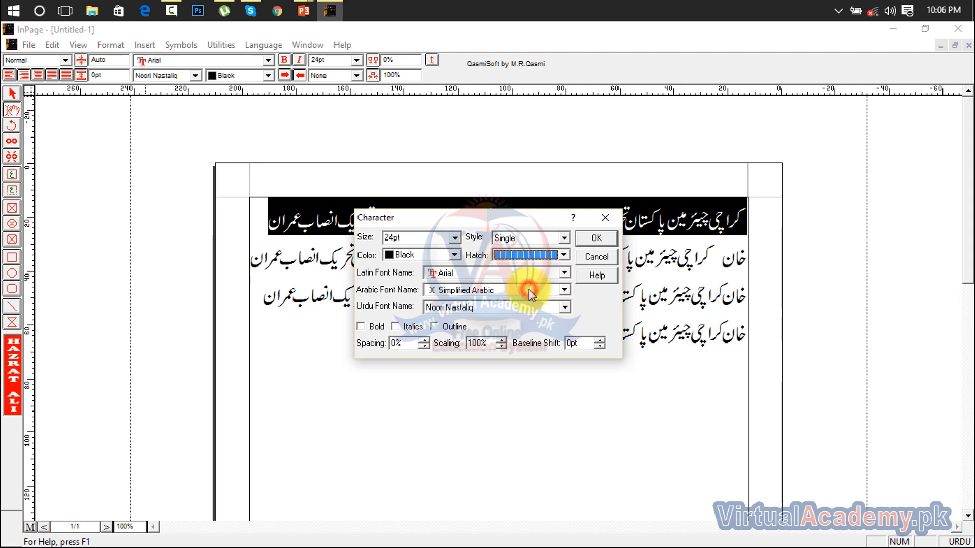
left_click(596, 238)
left_click(522, 385)
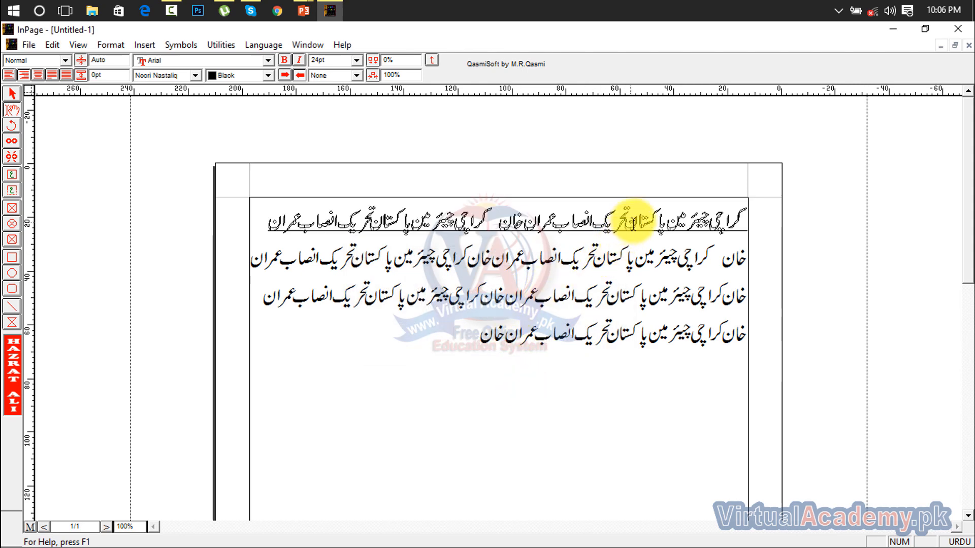
Magnify the page to 200% to examine the hatch on the first line of text
mouse_move(265, 220)
left_mouse_down()
mouse_move(504, 219)
mouse_move(635, 211)
mouse_move(692, 191)
mouse_move(748, 211)
left_mouse_up()
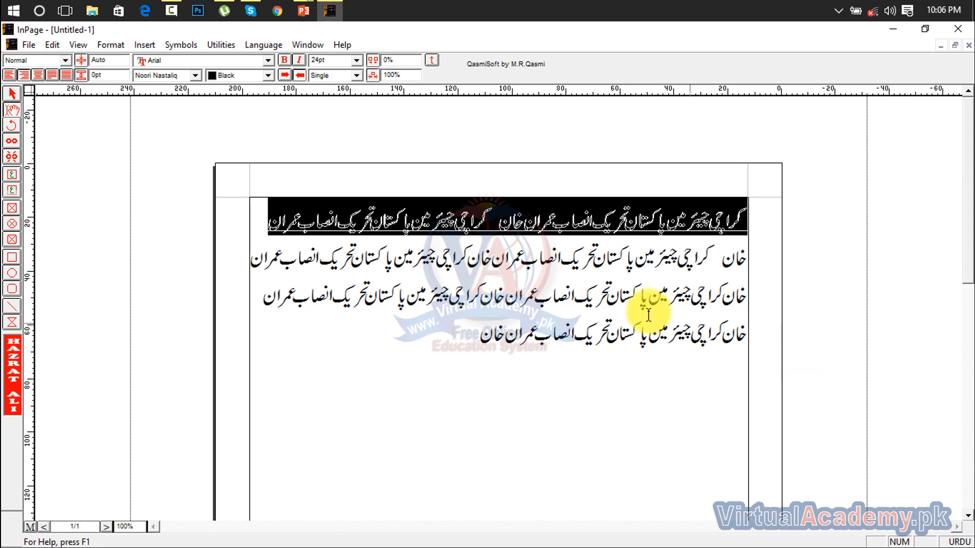
left_click(646, 297)
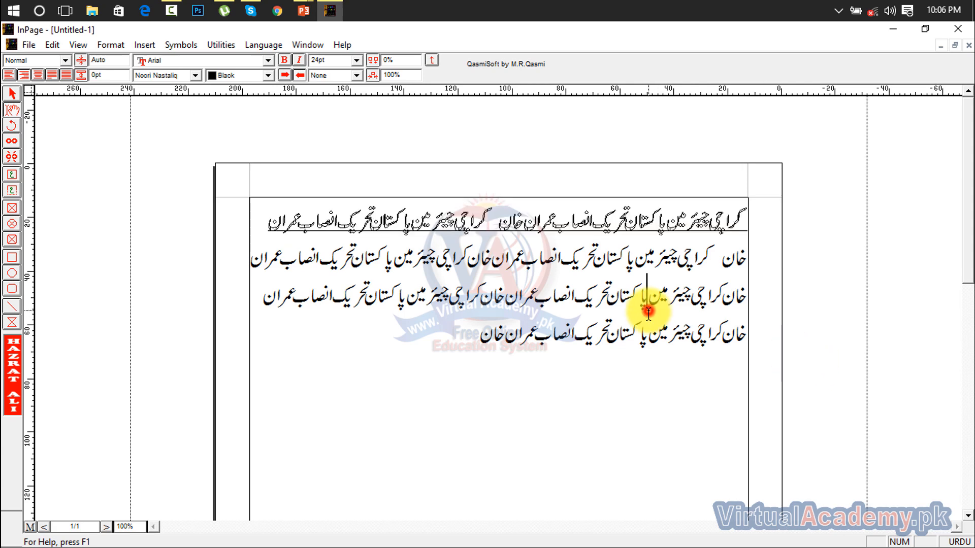
left_click(76, 46)
left_click(90, 107)
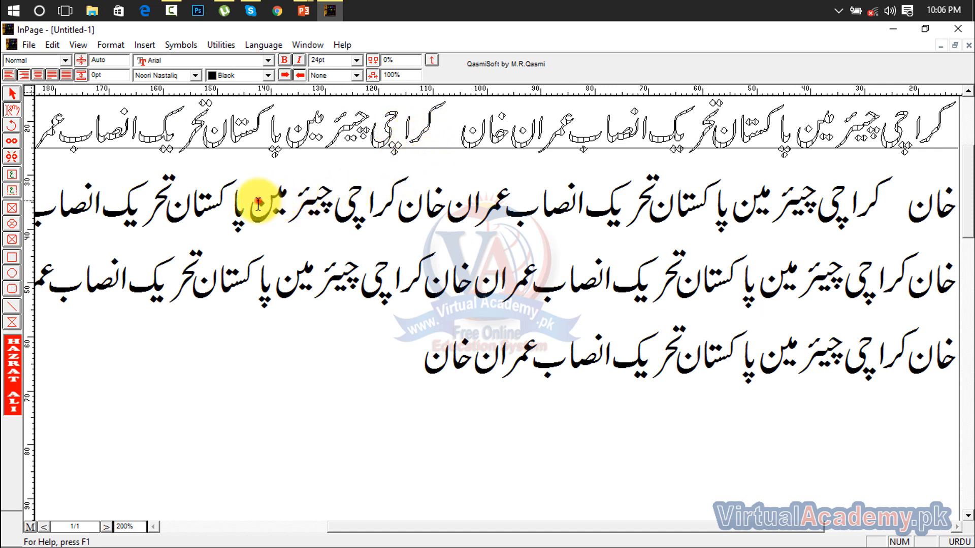
Apply the horizontal-line hatch to the four words "عمران خان کراچی چیئرمین" in the second line through the character settings
left_click_drag(258, 204, 507, 193)
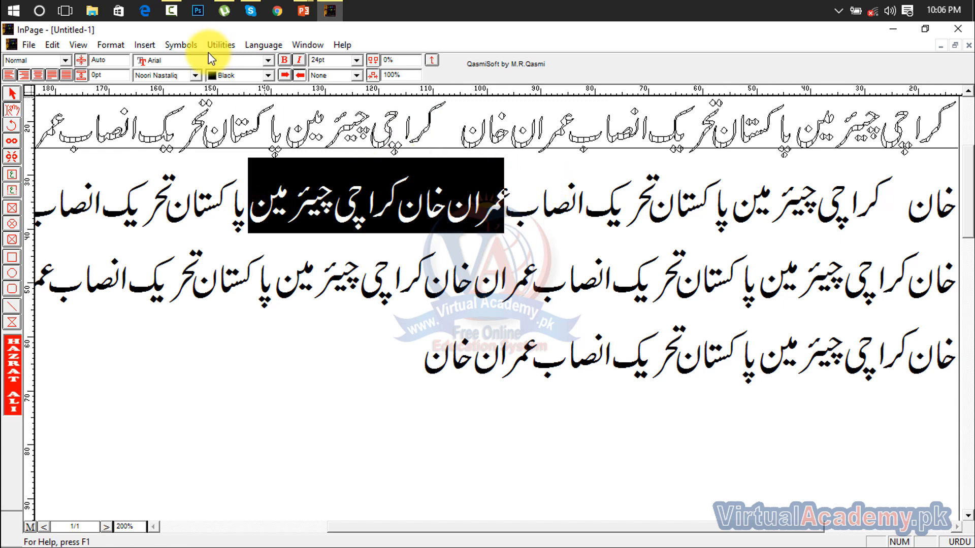
left_click(110, 44)
left_click(113, 60)
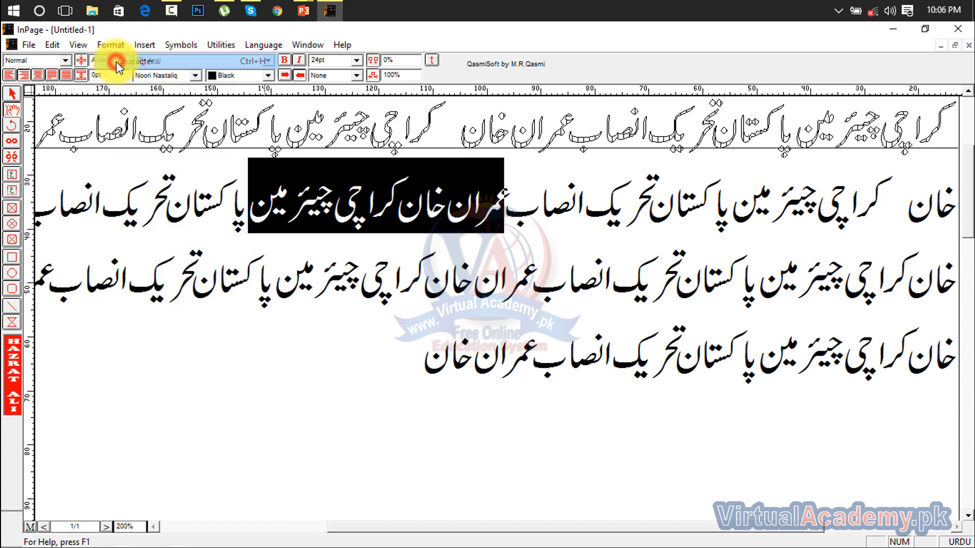
left_click_drag(465, 226, 510, 355)
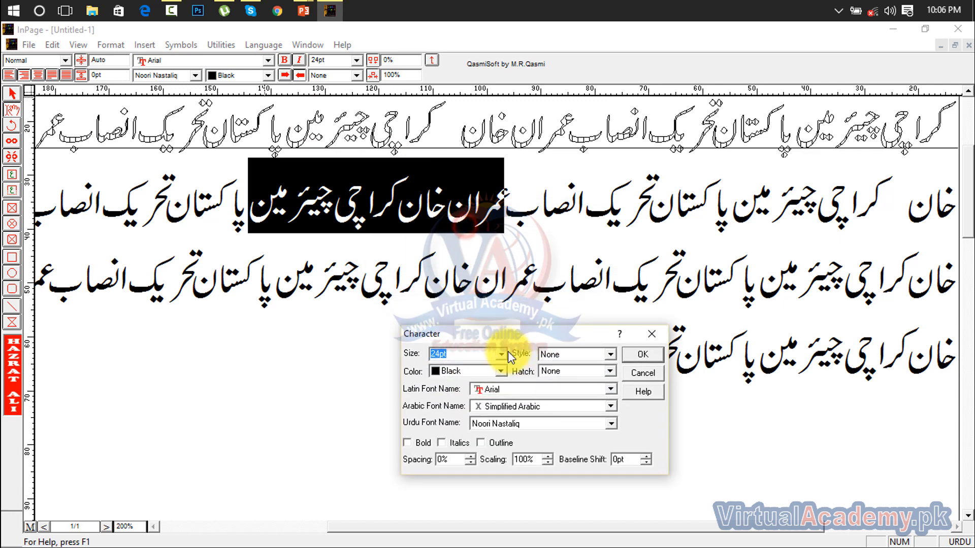
left_click(608, 369)
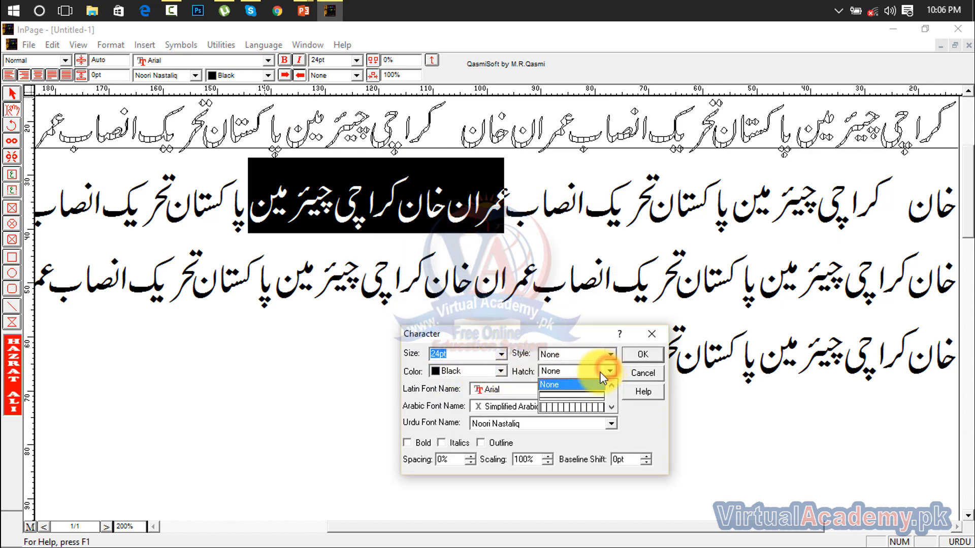
left_click(578, 394)
left_click(637, 356)
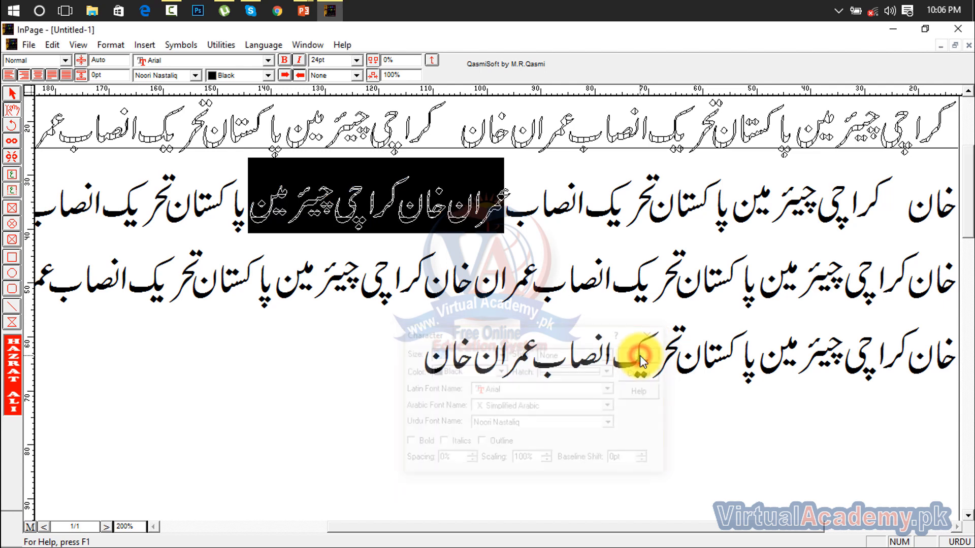
left_click(477, 283)
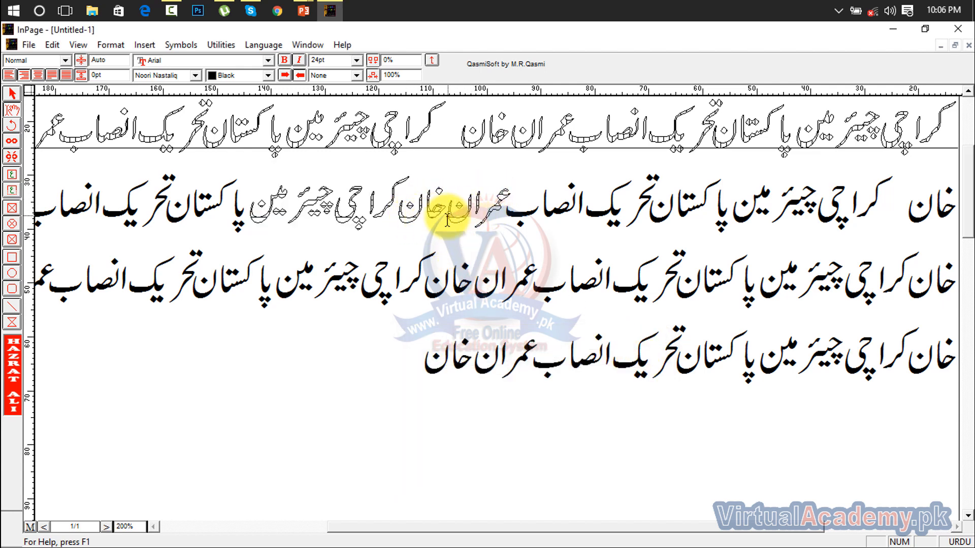
Review the size, style, color, hatch and font options in the Character dialog and close it without changes
scroll(438, 215, "right", 3)
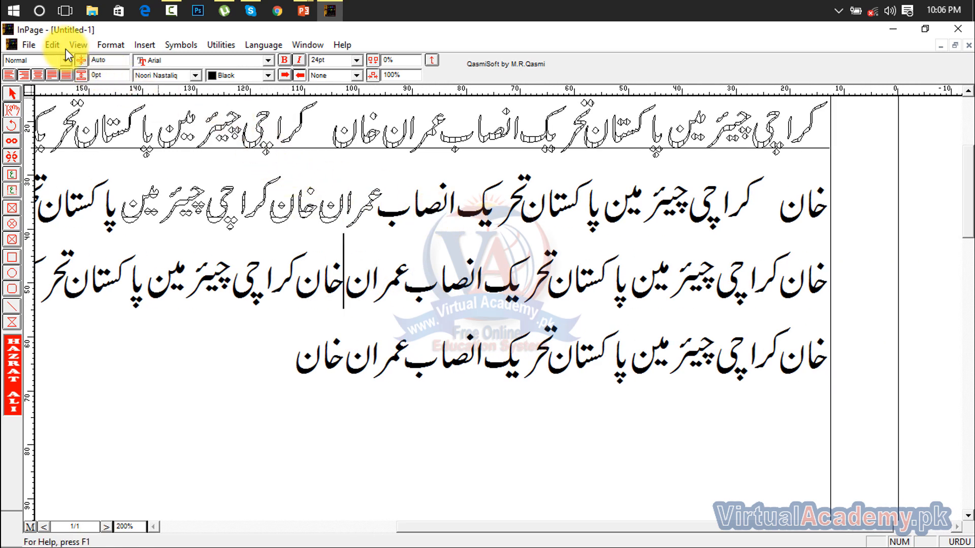
left_click(78, 45)
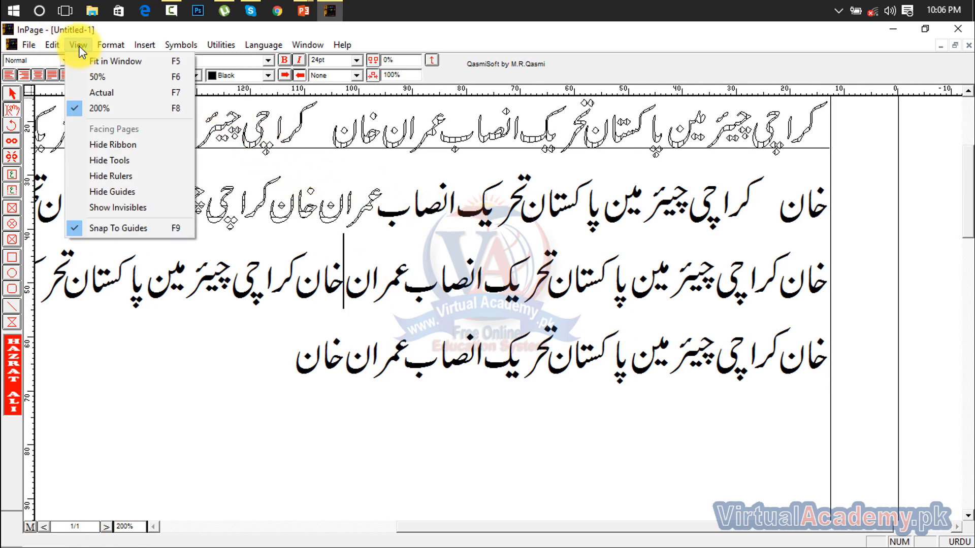
mouse_move(114, 45)
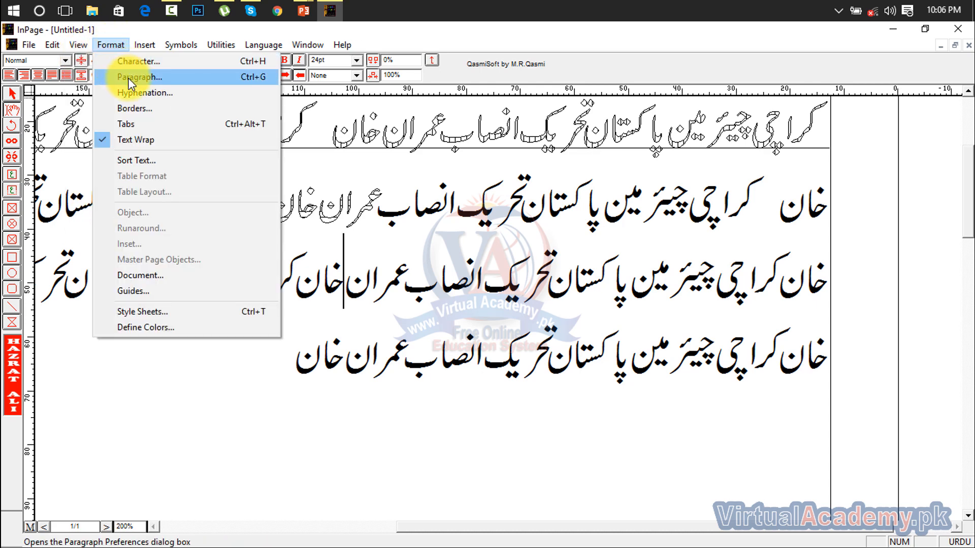
left_click(128, 61)
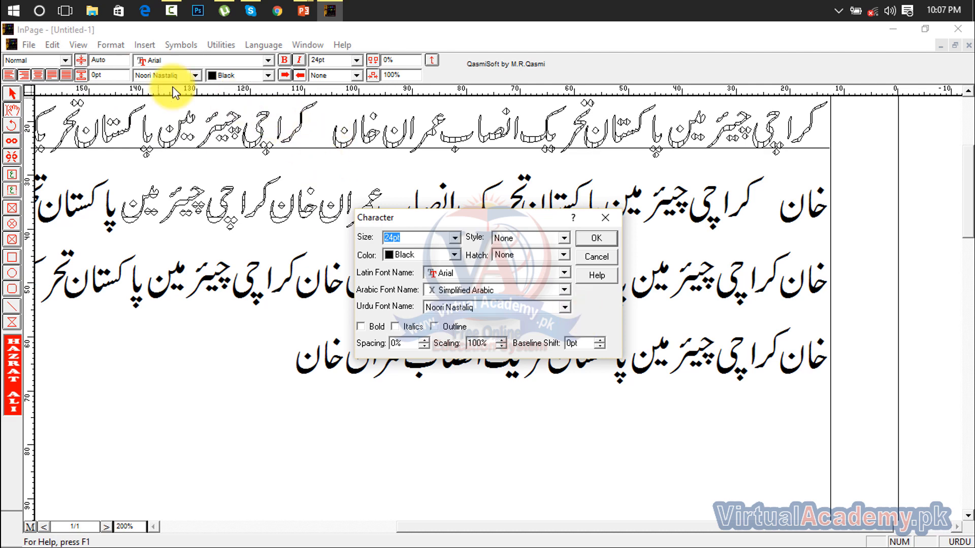
left_click(605, 219)
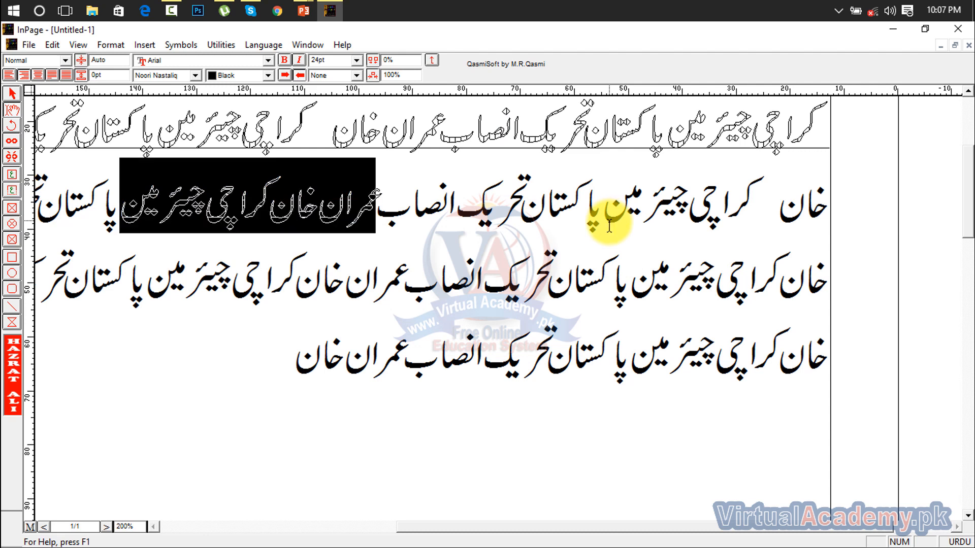
left_click(440, 167)
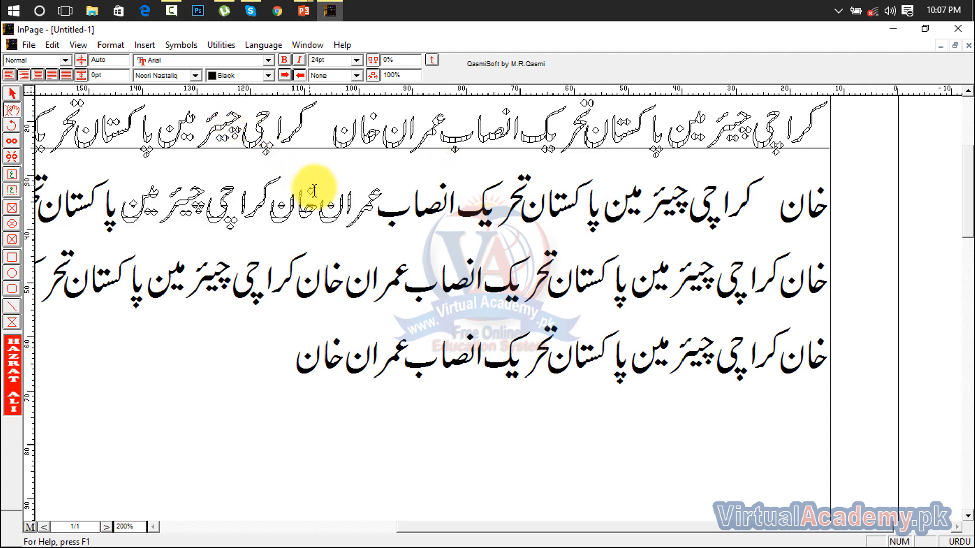
left_click(107, 42)
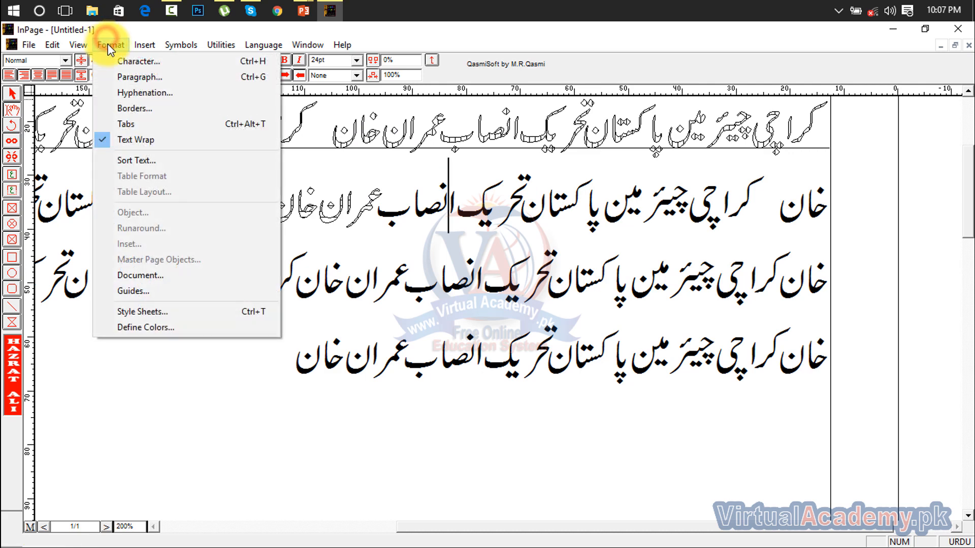
left_click(451, 231)
left_click(620, 301)
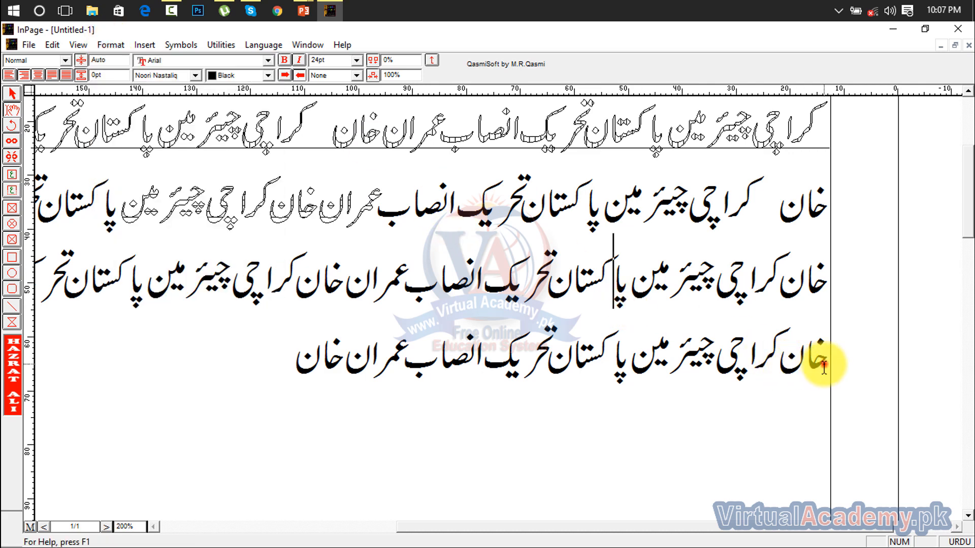
Review the alignment options in the paragraph settings for the last two lines of text and close them without changes
left_click_drag(823, 364, 498, 335)
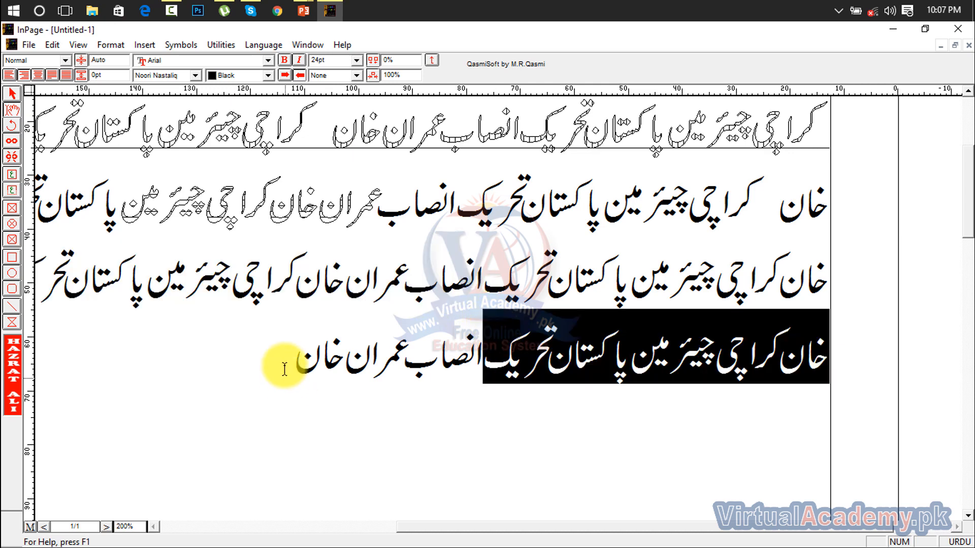
left_click_drag(284, 366, 627, 274)
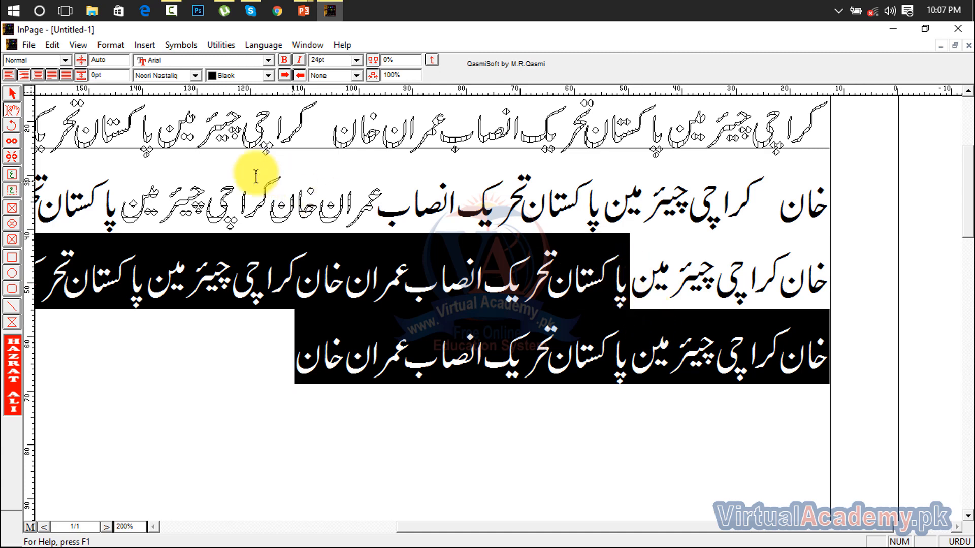
left_click(111, 45)
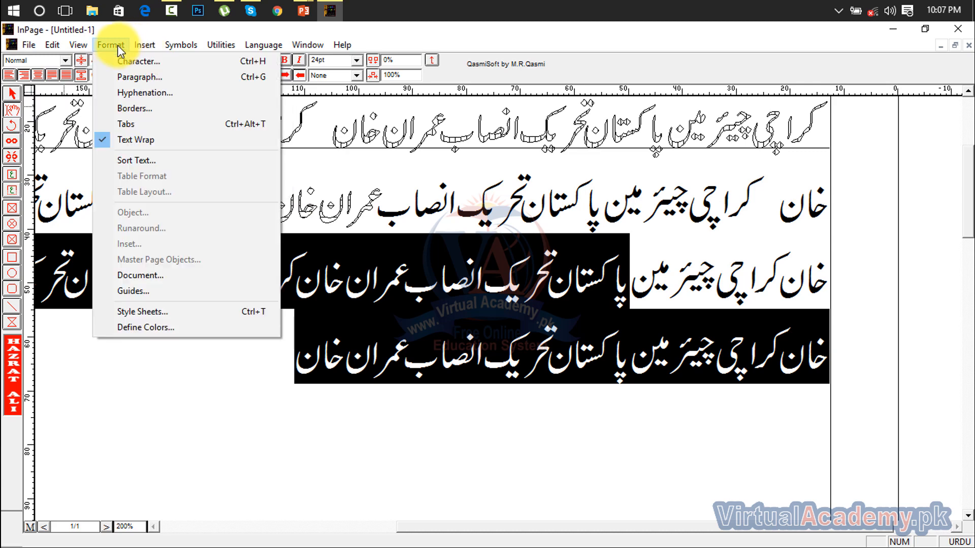
left_click(127, 83)
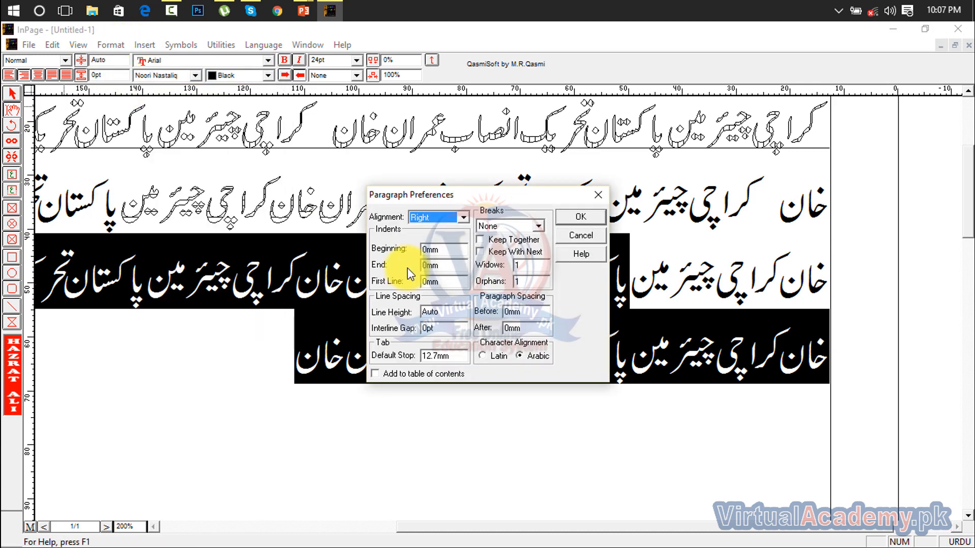
left_click_drag(406, 195, 501, 242)
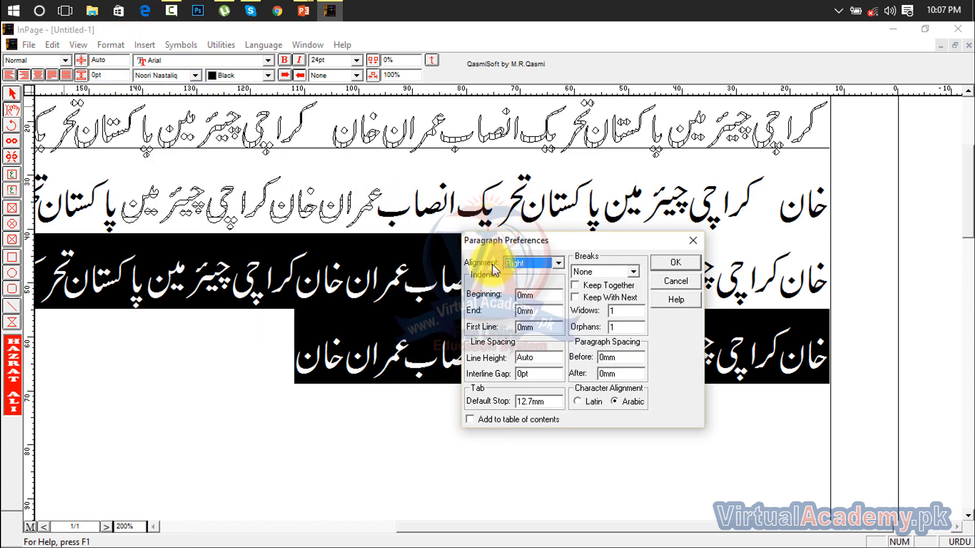
left_click(555, 262)
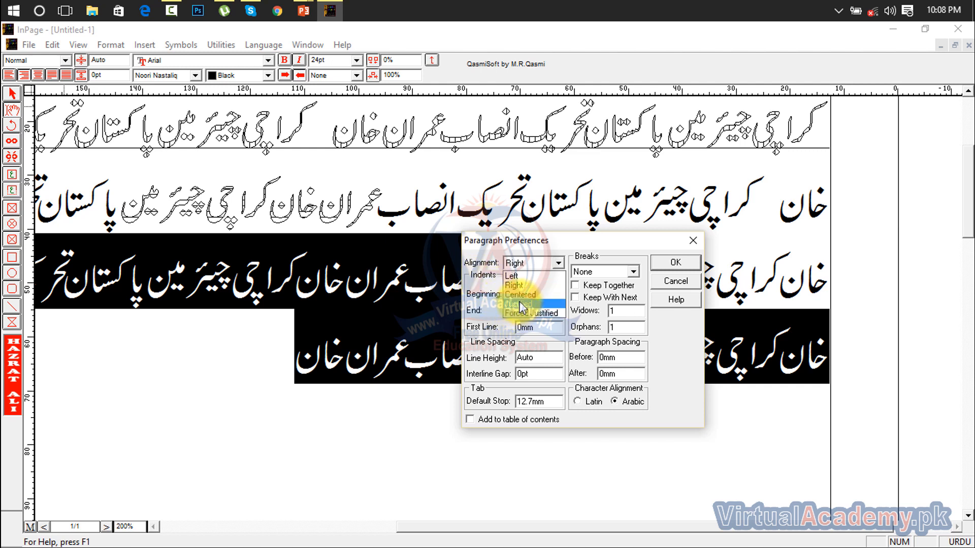
left_click(702, 240)
left_click(703, 241)
left_click(712, 272)
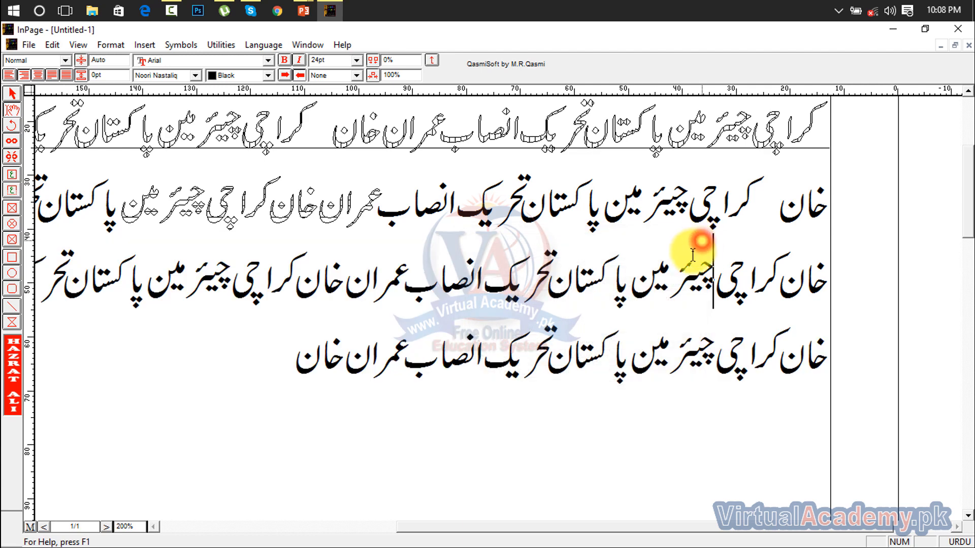
Select the last line of text and set its paragraph alignment to Centered in the paragraph settings
left_click_drag(823, 353, 310, 387)
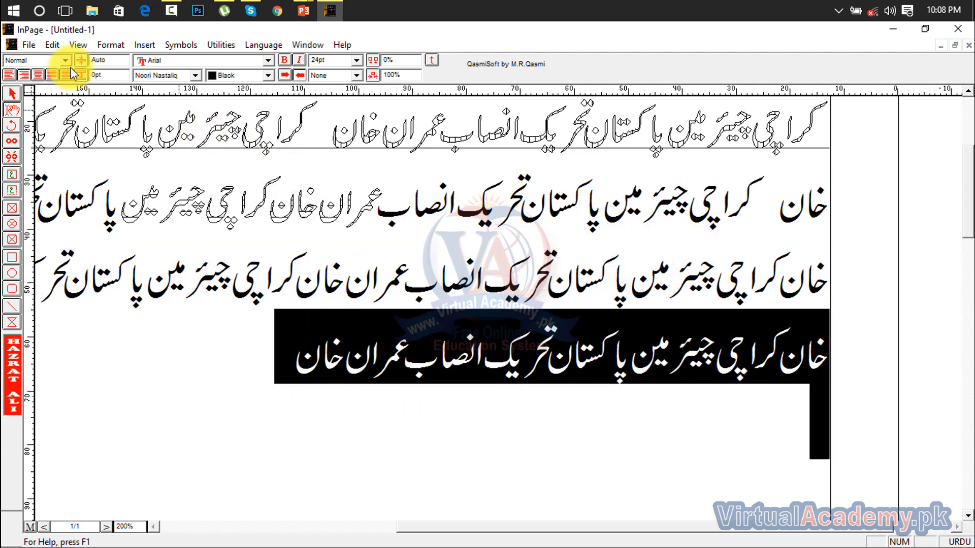
left_click(80, 45)
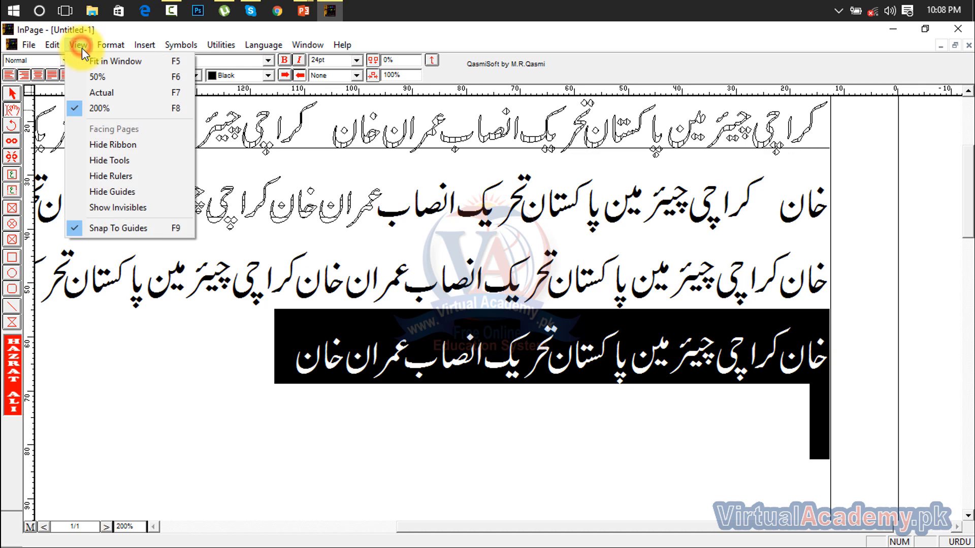
left_click(94, 92)
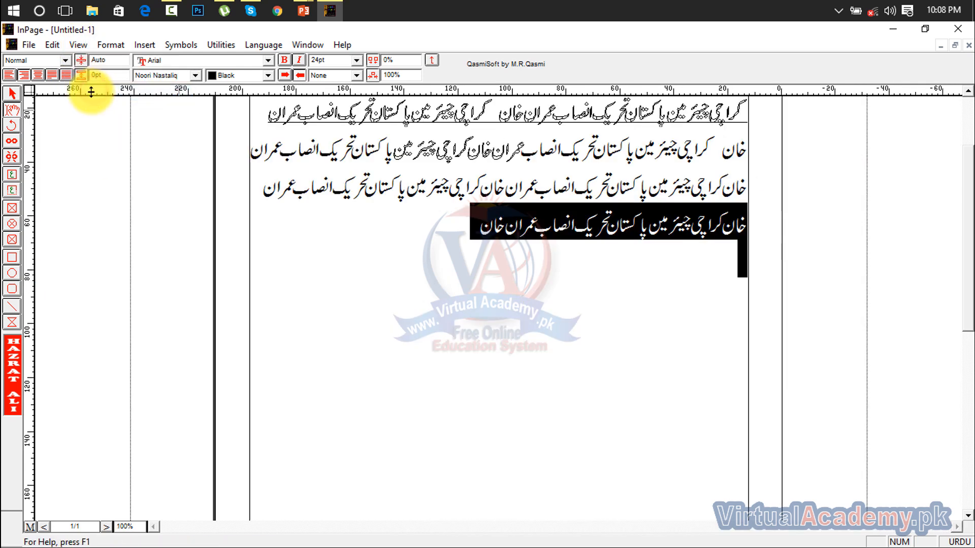
left_click(110, 47)
left_click(117, 72)
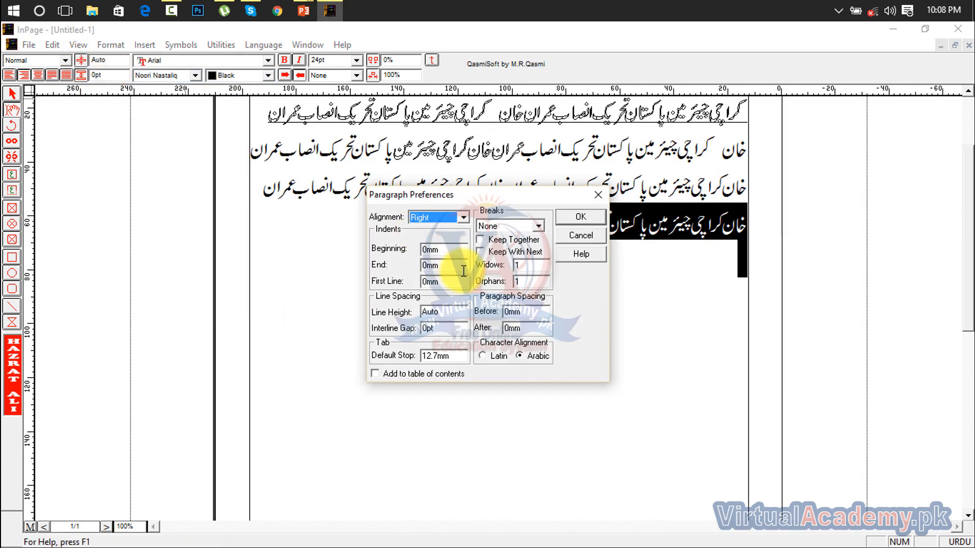
left_click(462, 222)
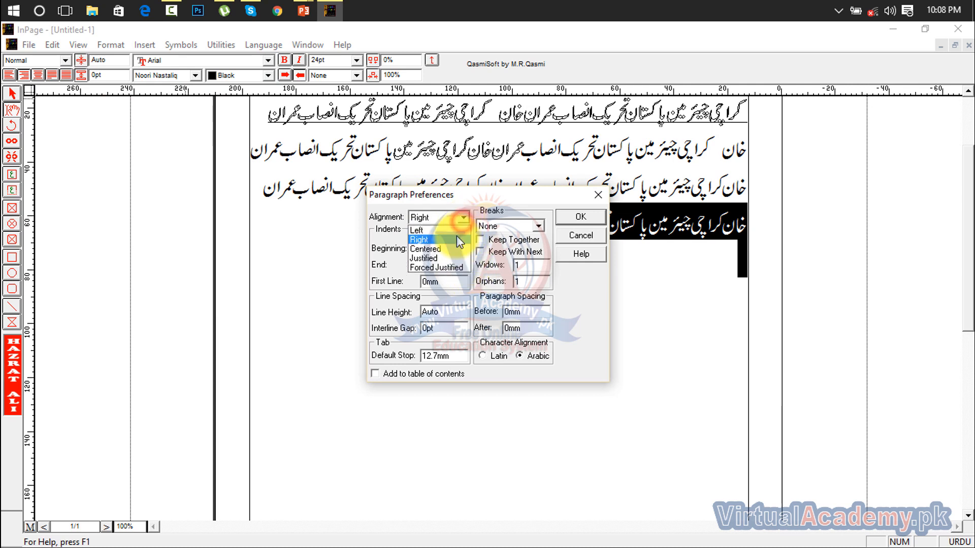
left_click(427, 245)
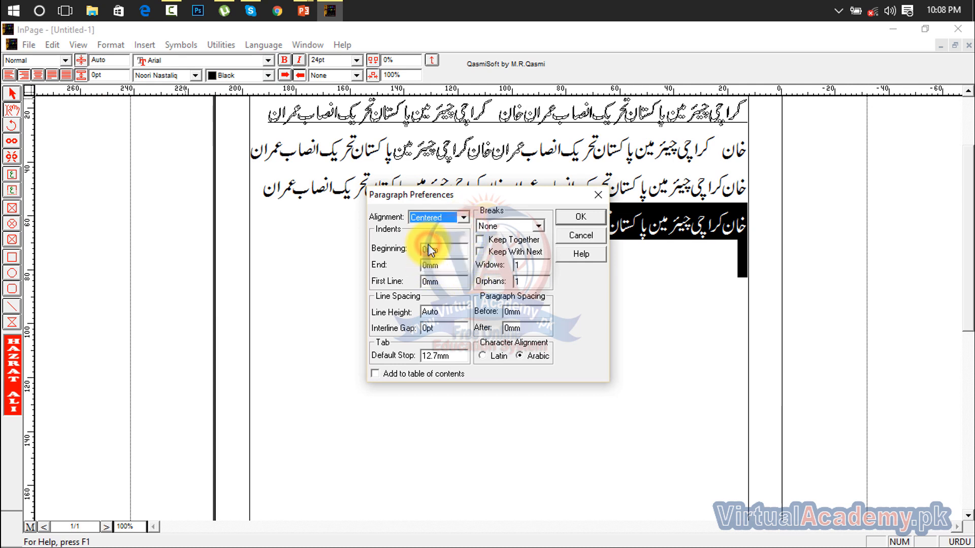
Try the Page break option for the paragraph and set the break back to None
left_click(539, 226)
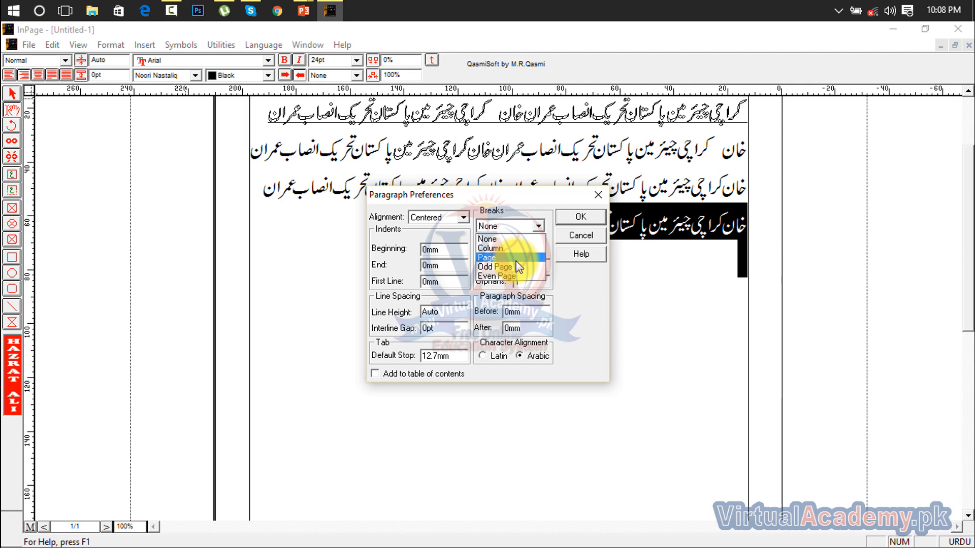
left_click(516, 260)
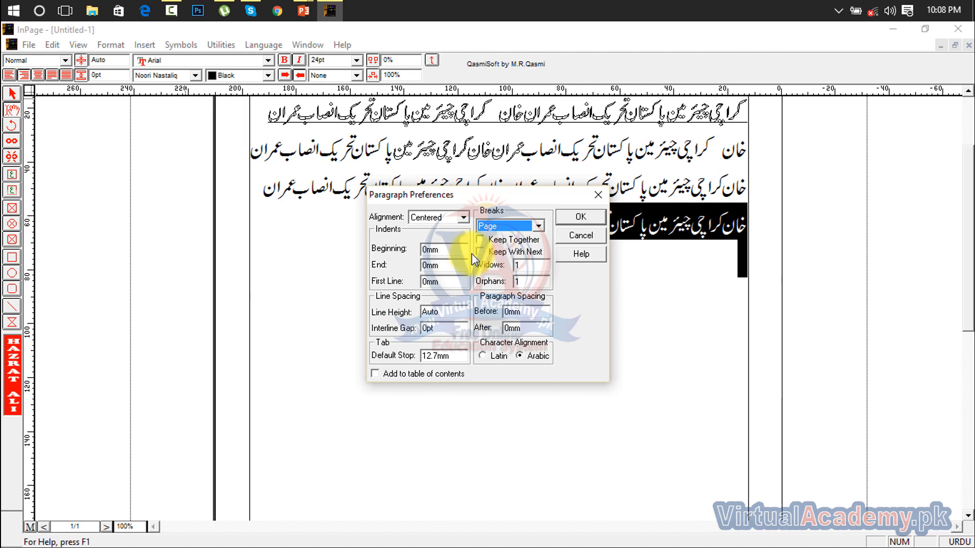
left_click(532, 226)
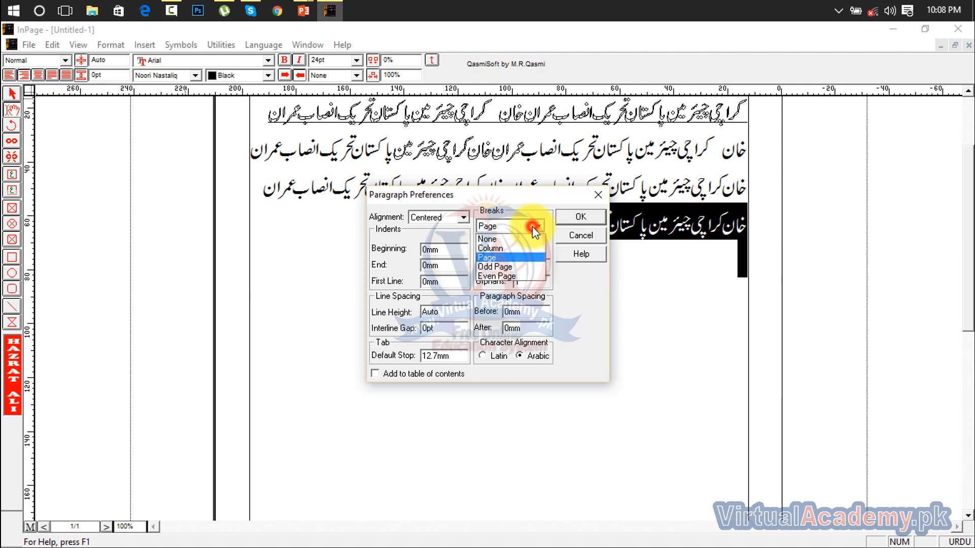
left_click(509, 242)
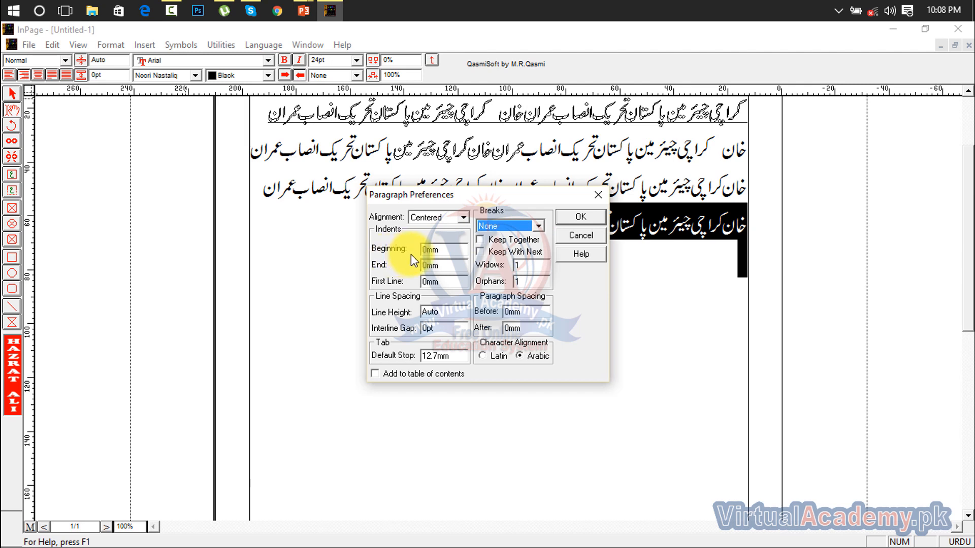
Set the paragraph's beginning indent to 10 mm and its end indent to 5 mm, and apply the paragraph settings
left_click(450, 252)
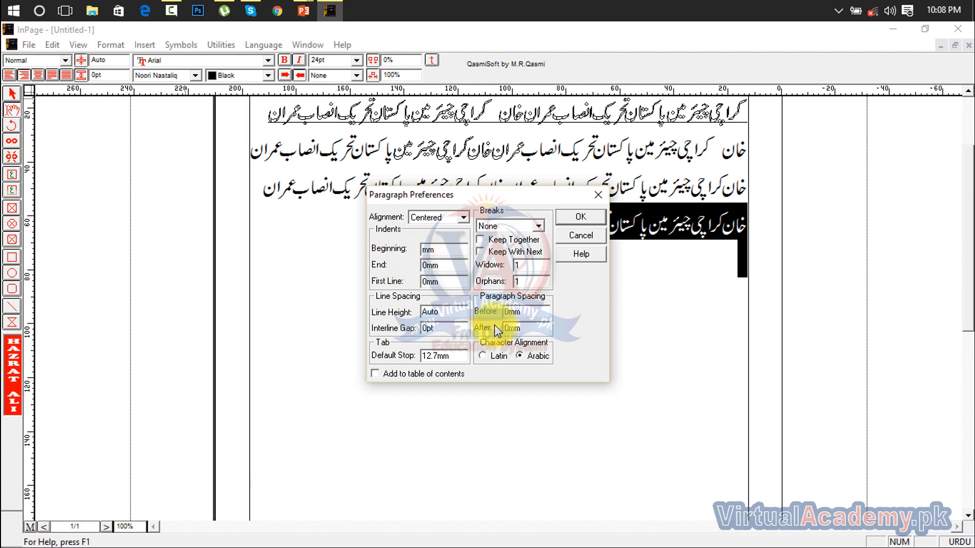
type("10")
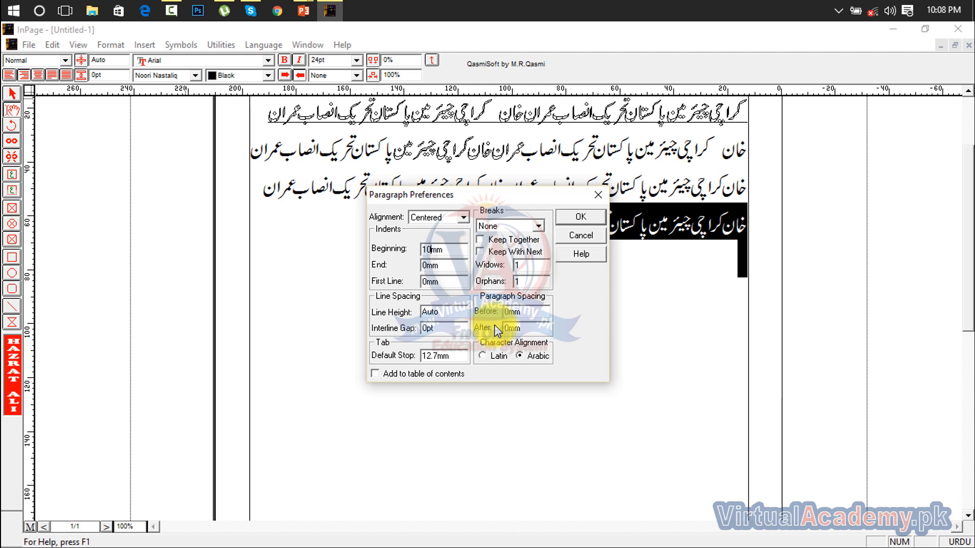
left_click(429, 261)
key("BackSpace")
type("5")
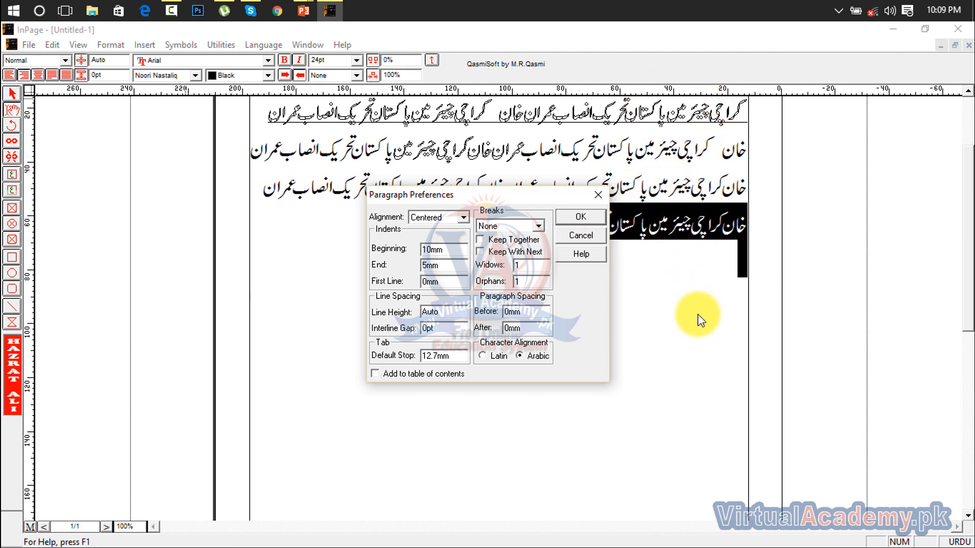
left_click(581, 217)
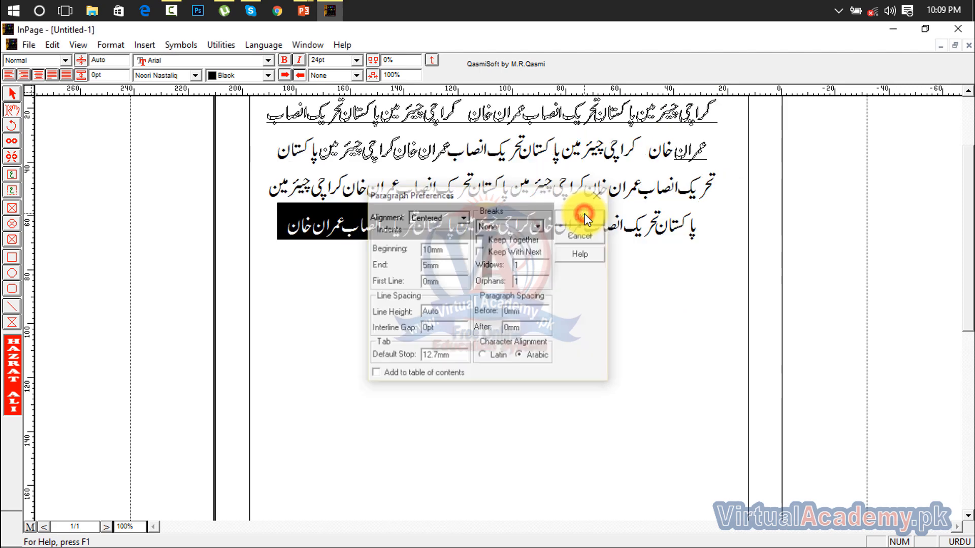
left_click(567, 227)
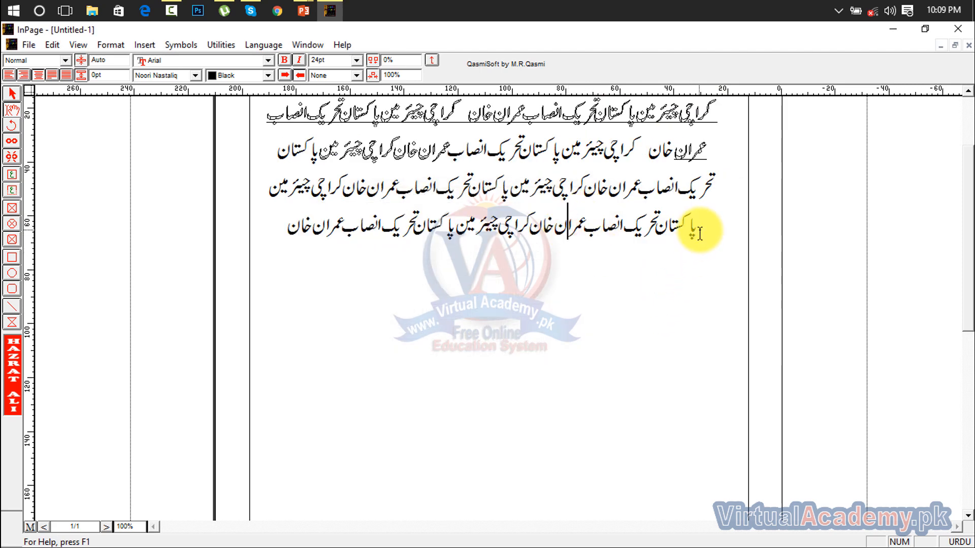
left_click_drag(699, 233, 335, 173)
left_click(520, 226)
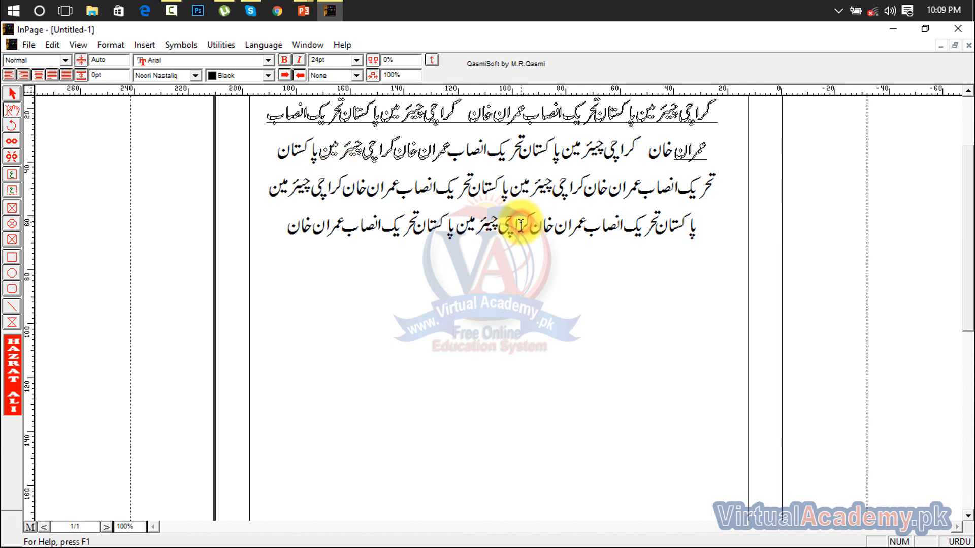
key("ctrl+a")
left_click(534, 209)
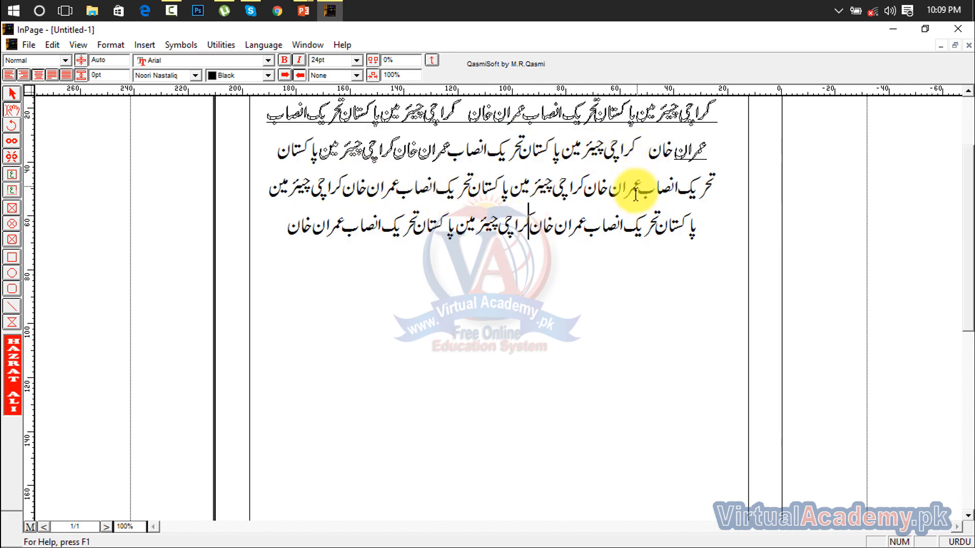
End the last line with the Urdu full stop "۔" and paste a copy of the last two lines as a new paragraph below
left_click(287, 226)
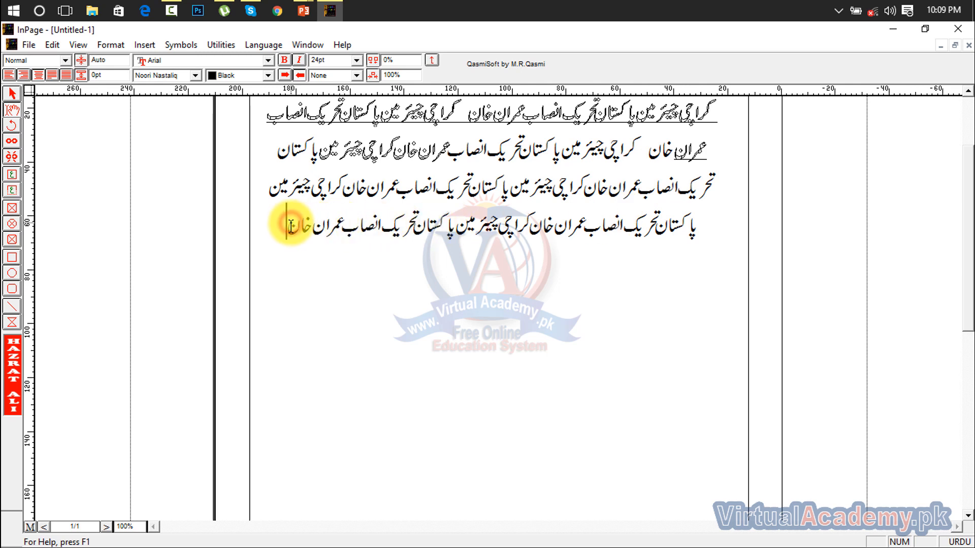
type("۔")
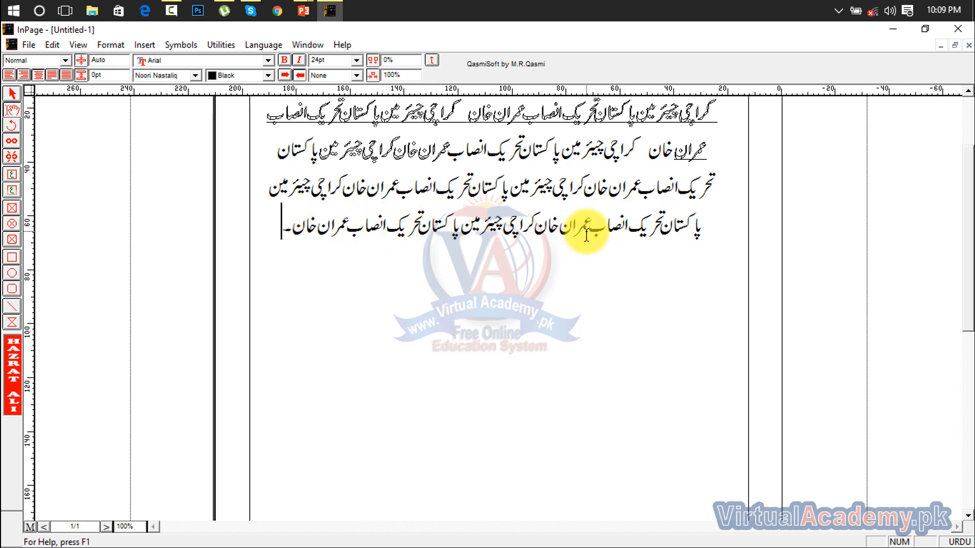
left_click_drag(701, 224, 589, 305)
key("ctrl+c")
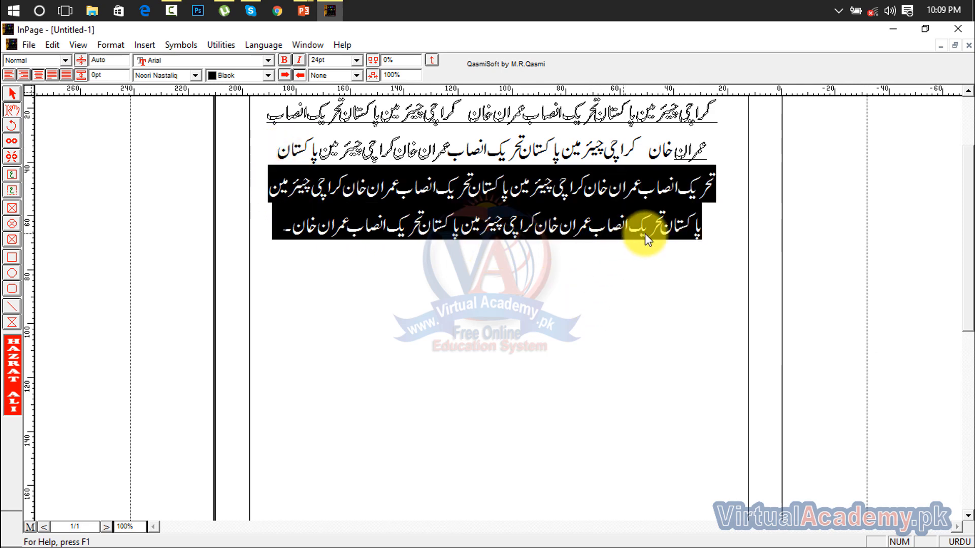
left_click(692, 235)
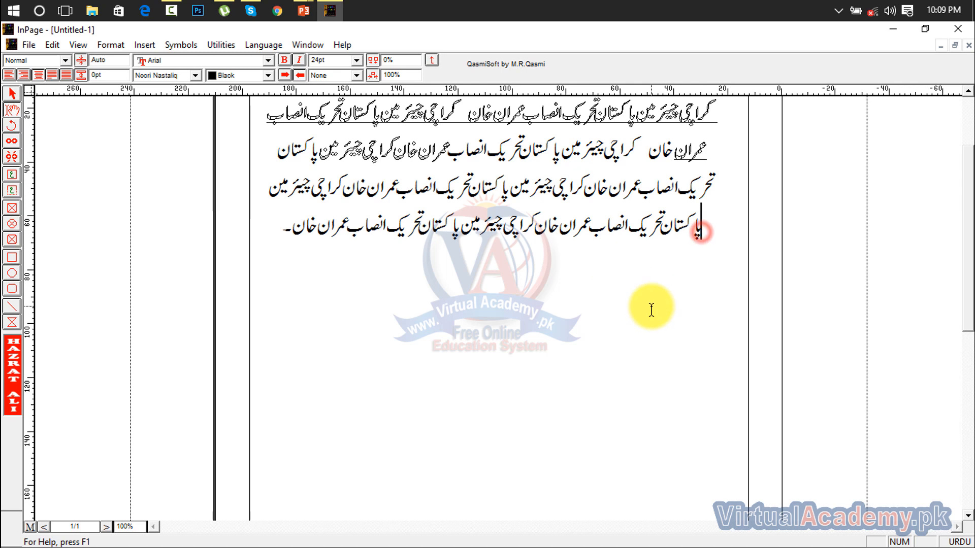
left_click(281, 226)
key("Return")
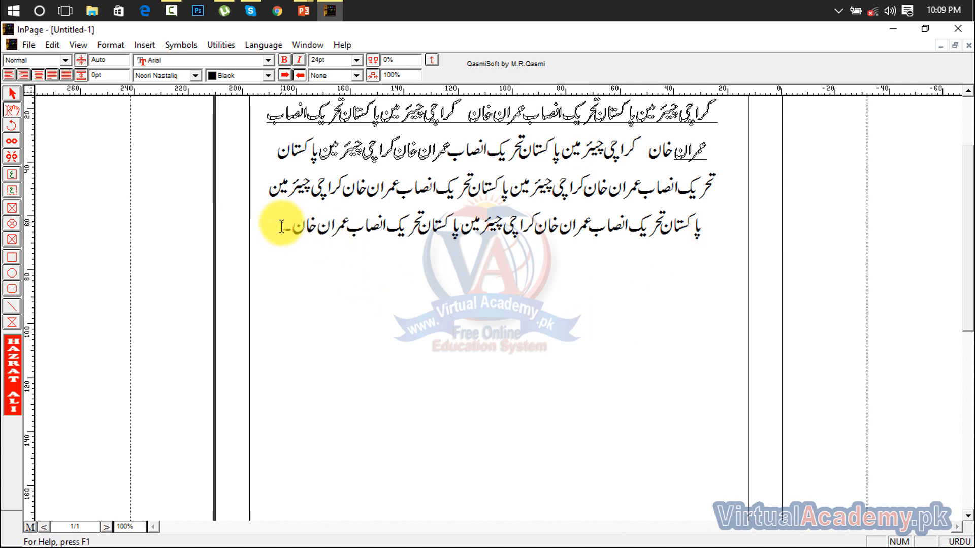
key("ctrl+v")
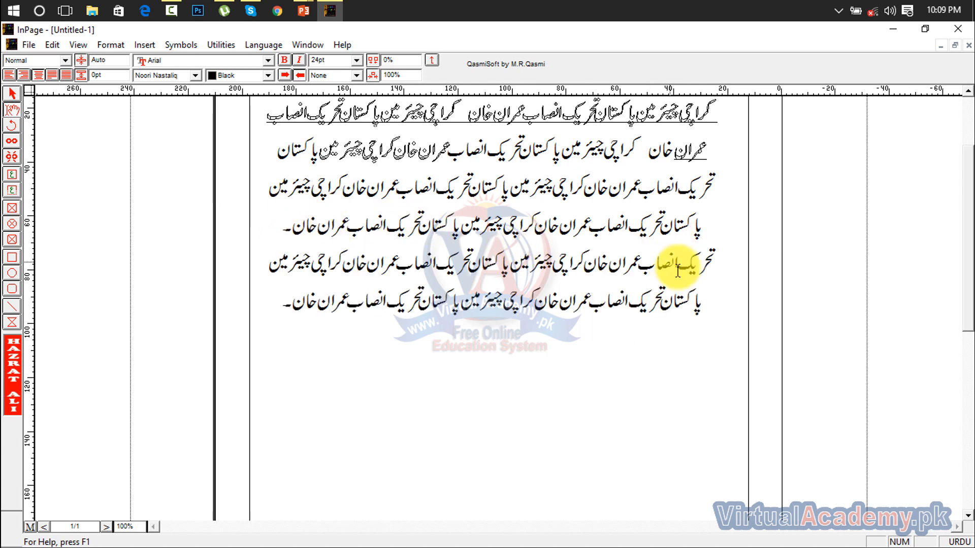
Try a line height of 10 pt and a before-paragraph spacing of 20 on the last paragraph
left_click_drag(707, 296, 312, 300)
left_click(250, 276)
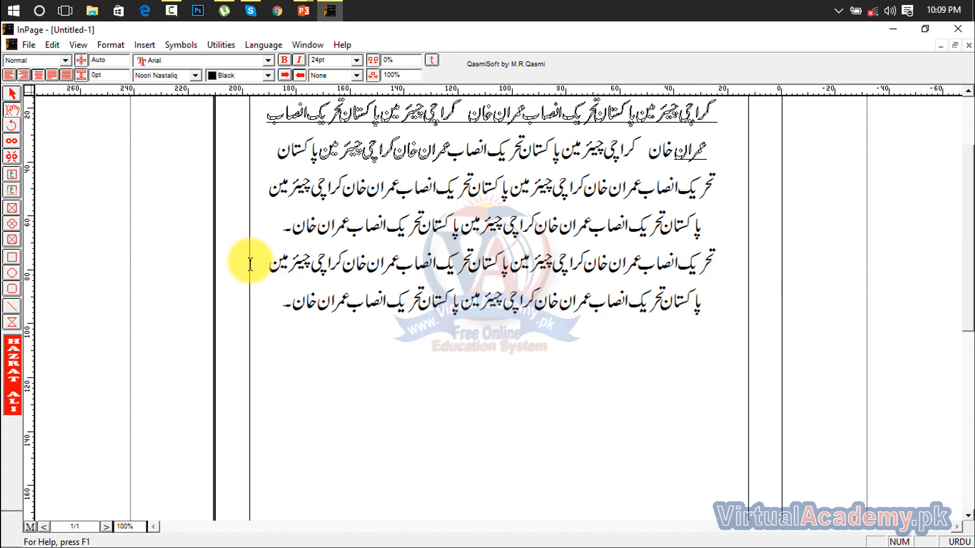
left_click_drag(275, 261, 311, 260)
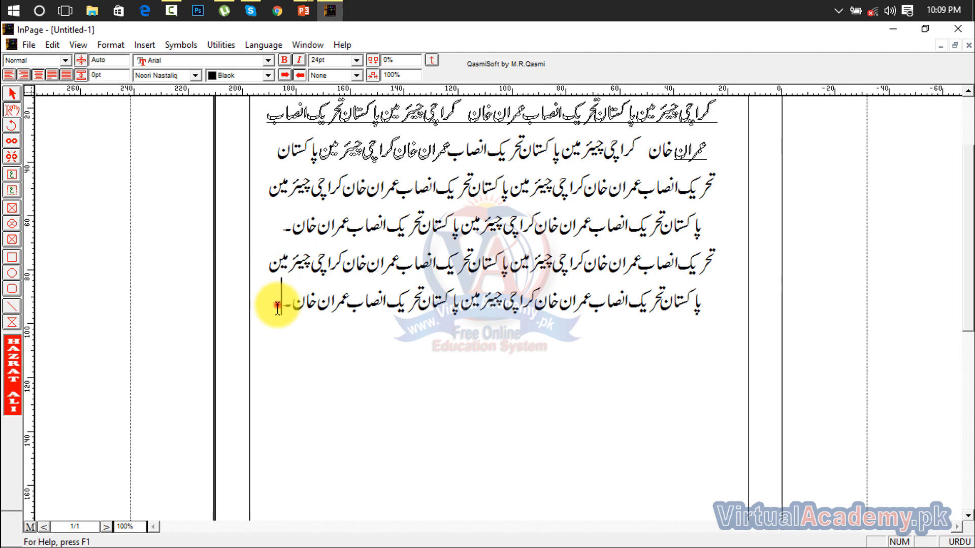
triple_click(274, 303)
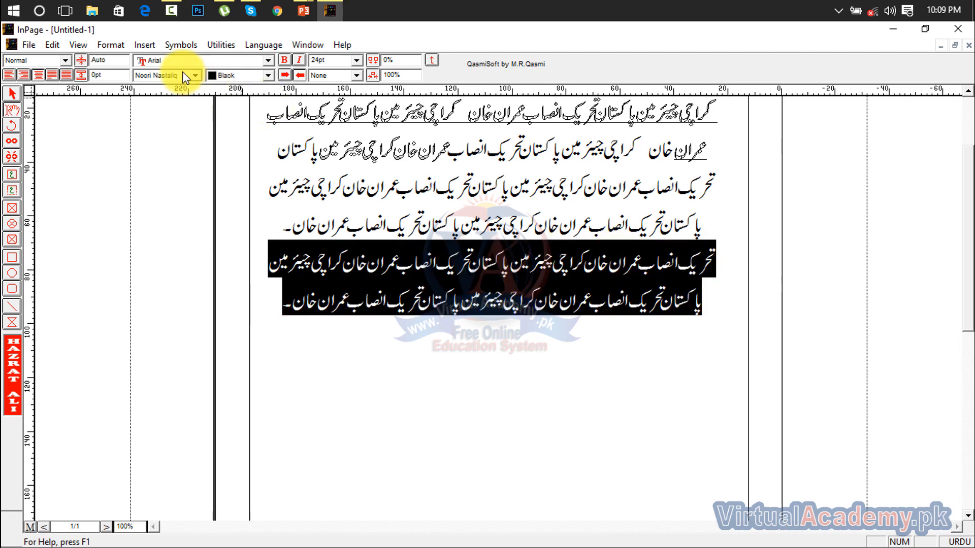
left_click(110, 45)
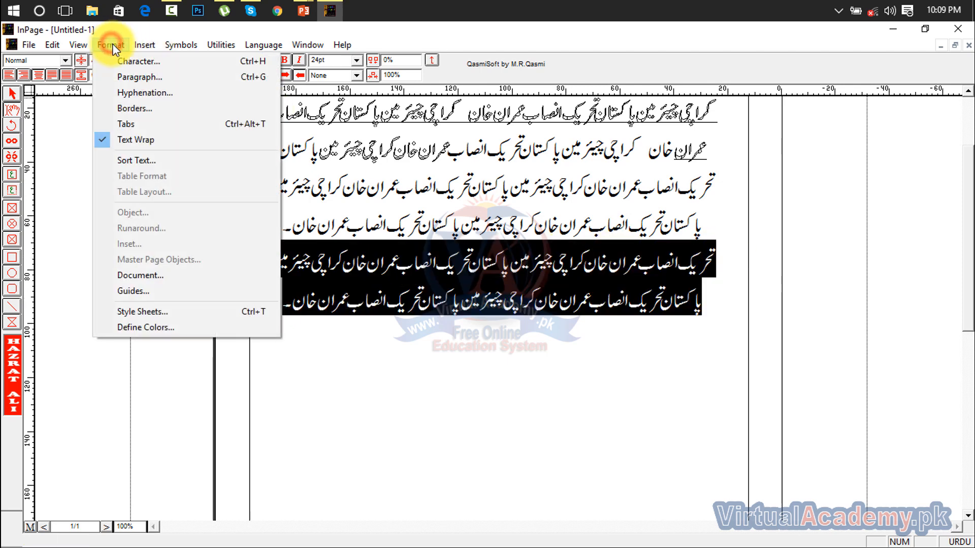
left_click(127, 78)
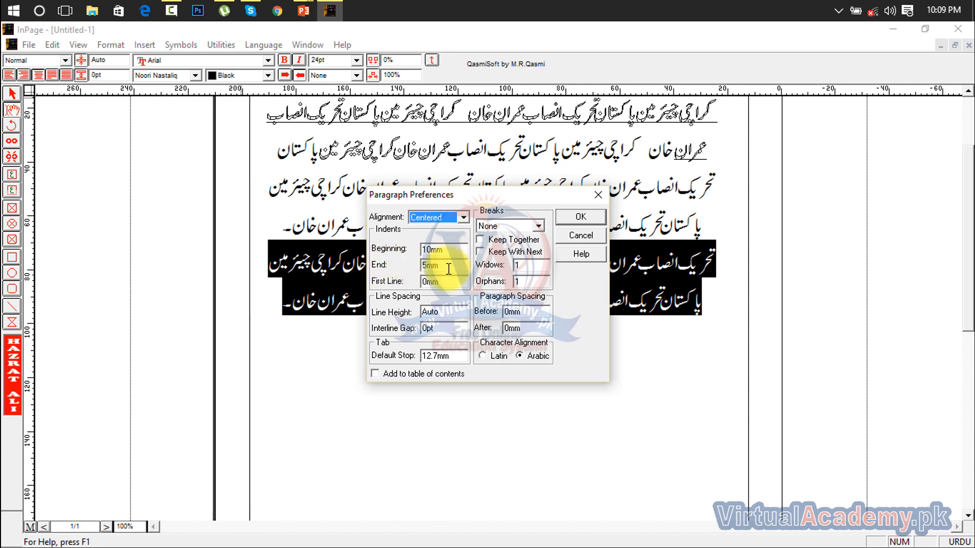
double_click(445, 311)
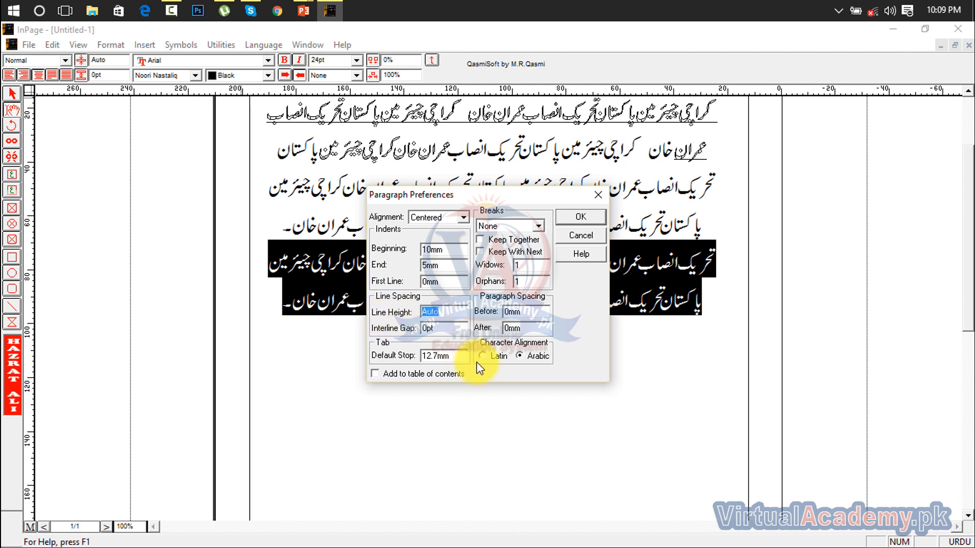
double_click(528, 311)
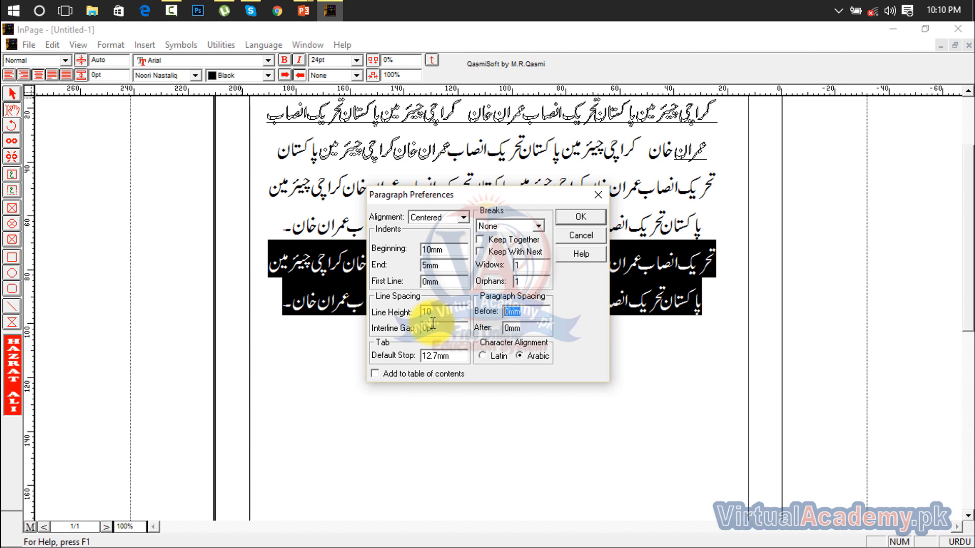
type("20")
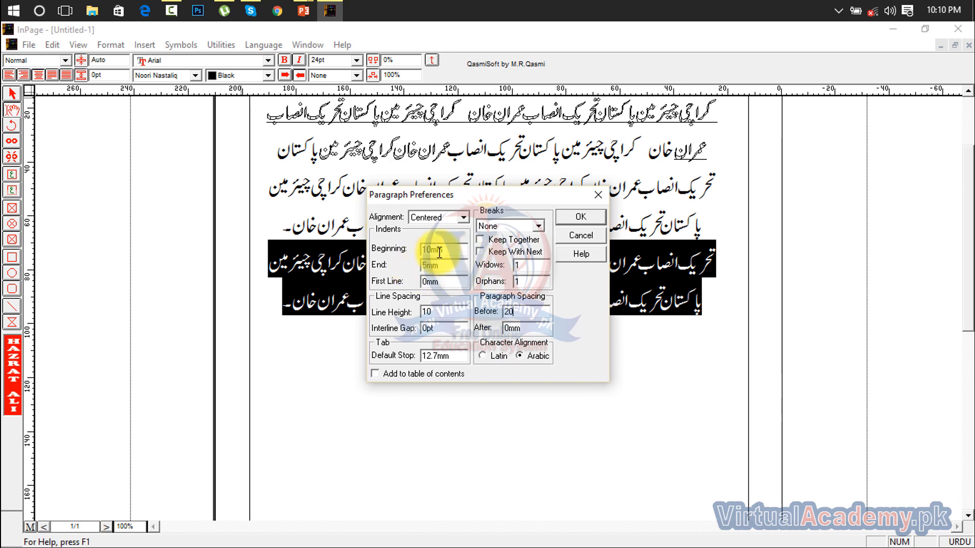
left_click_drag(449, 250, 370, 264)
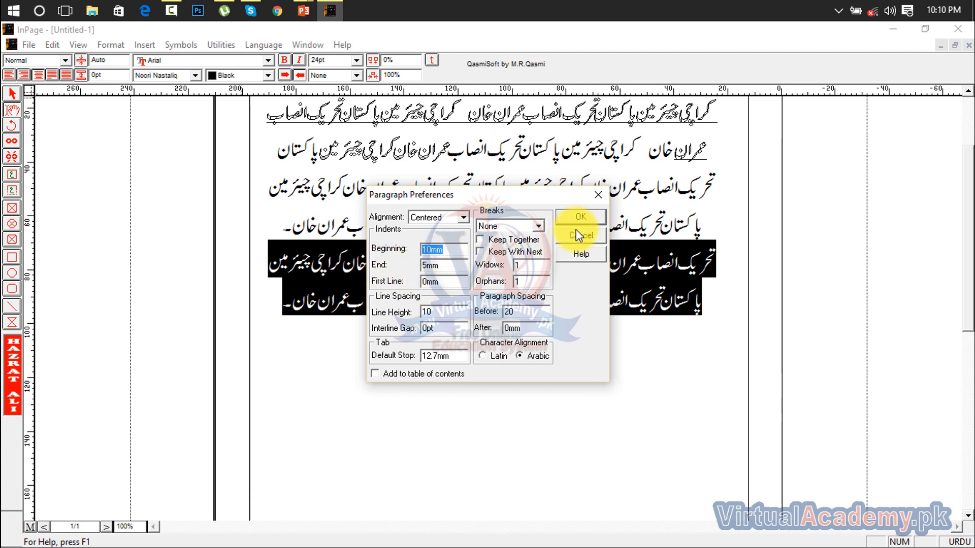
left_click(579, 218)
left_click(620, 312)
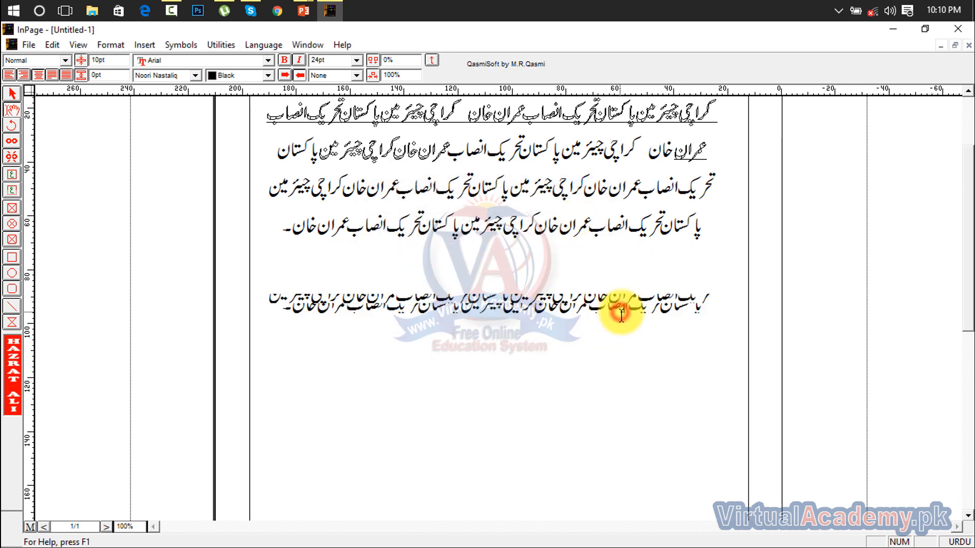
Undo the line height and paragraph spacing change, and review the paragraph settings without editing them
left_click_drag(705, 308, 279, 291)
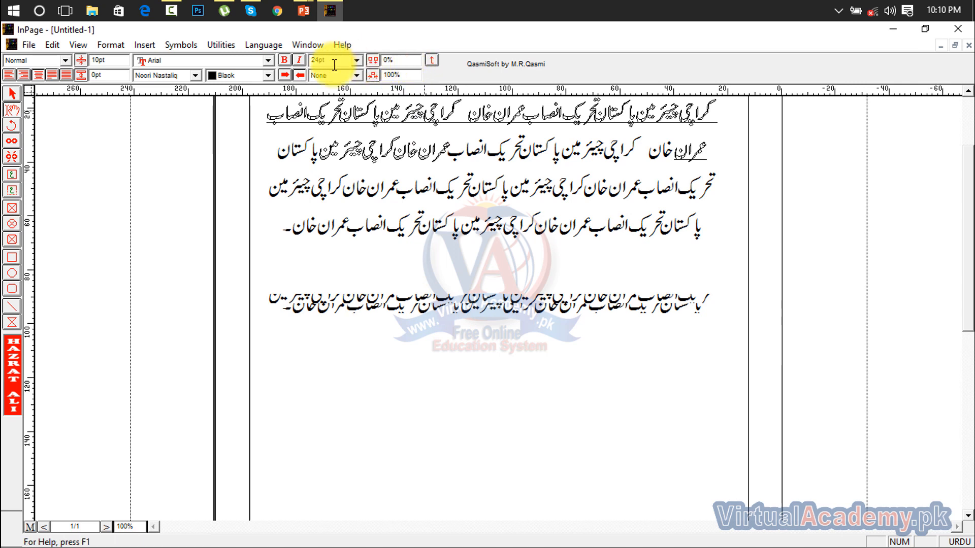
key("ctrl+z")
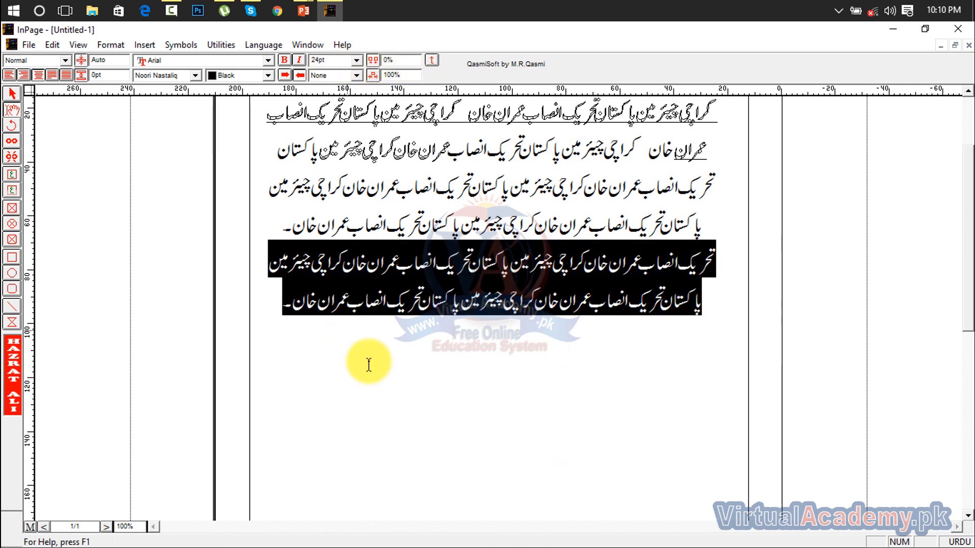
left_click(111, 45)
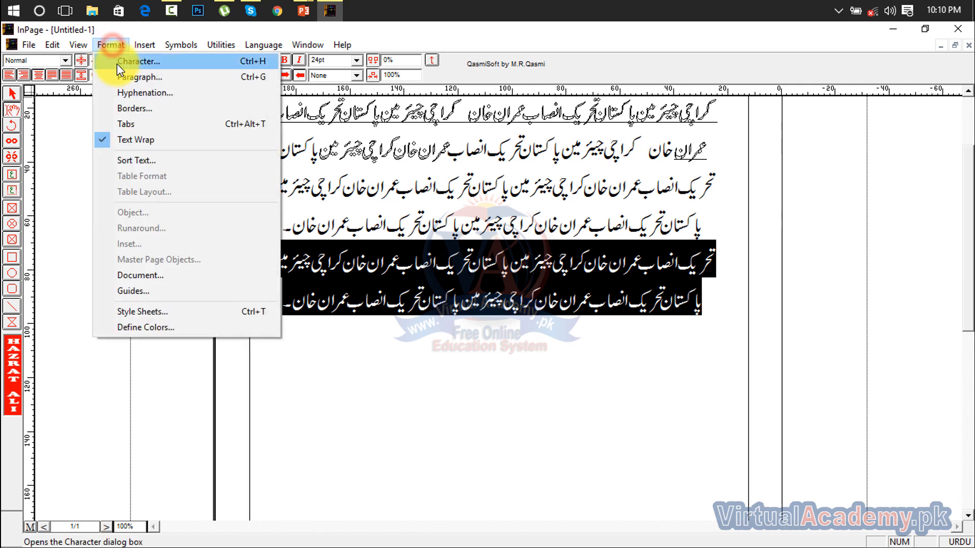
left_click(123, 78)
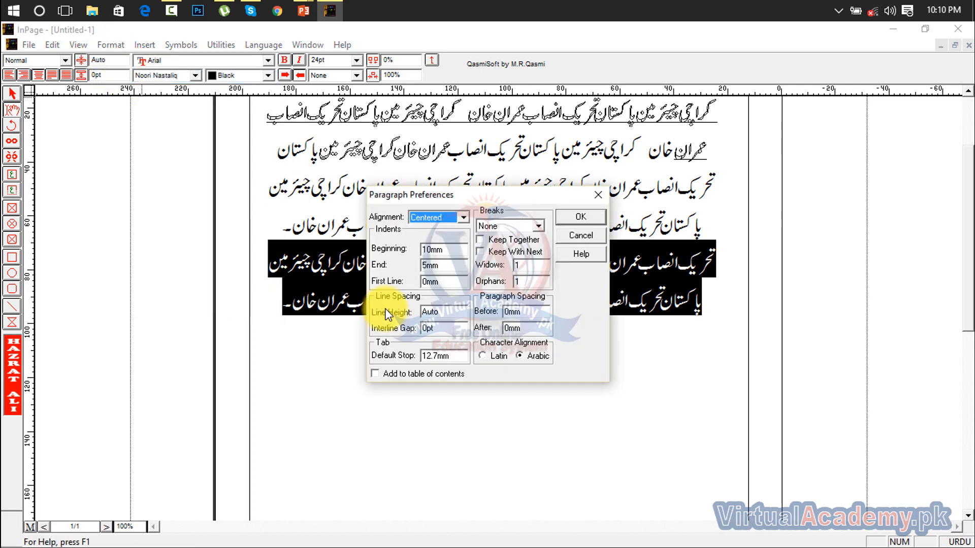
left_click(601, 197)
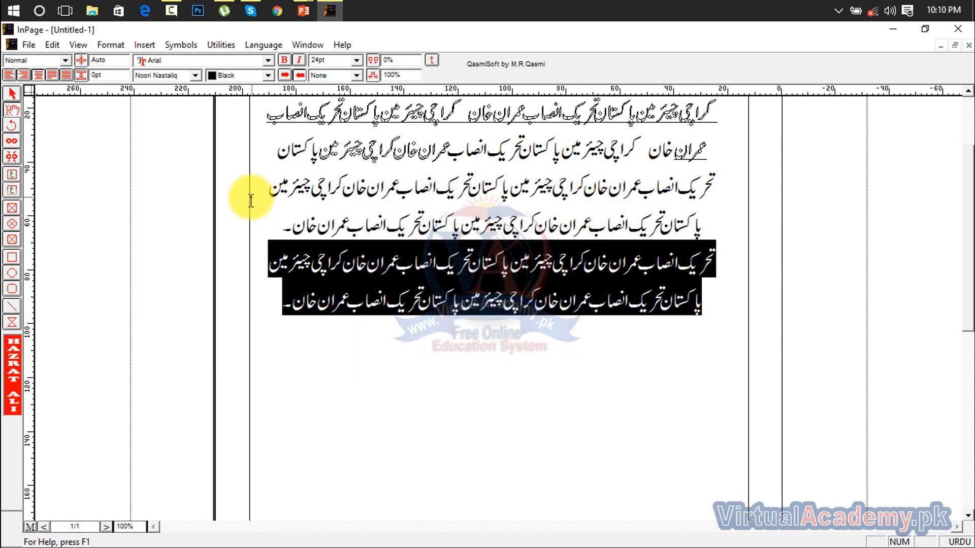
Apply Light hyphenation to the selected last paragraph and clear the selection
left_click(113, 51)
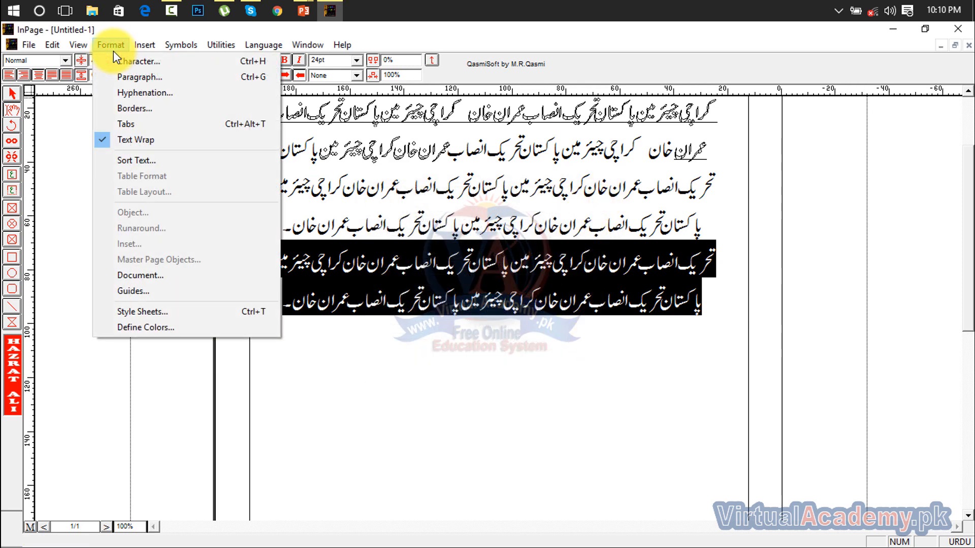
left_click(139, 93)
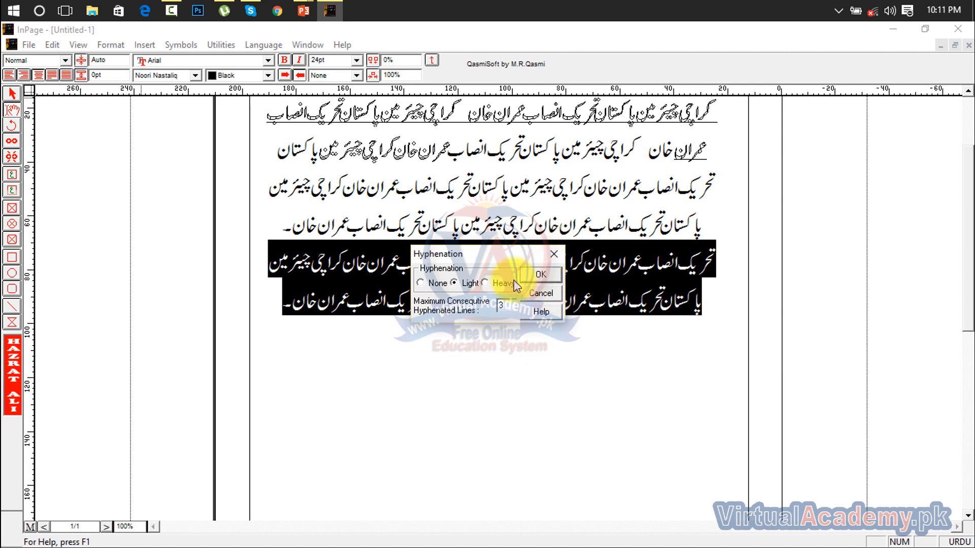
left_click(485, 283)
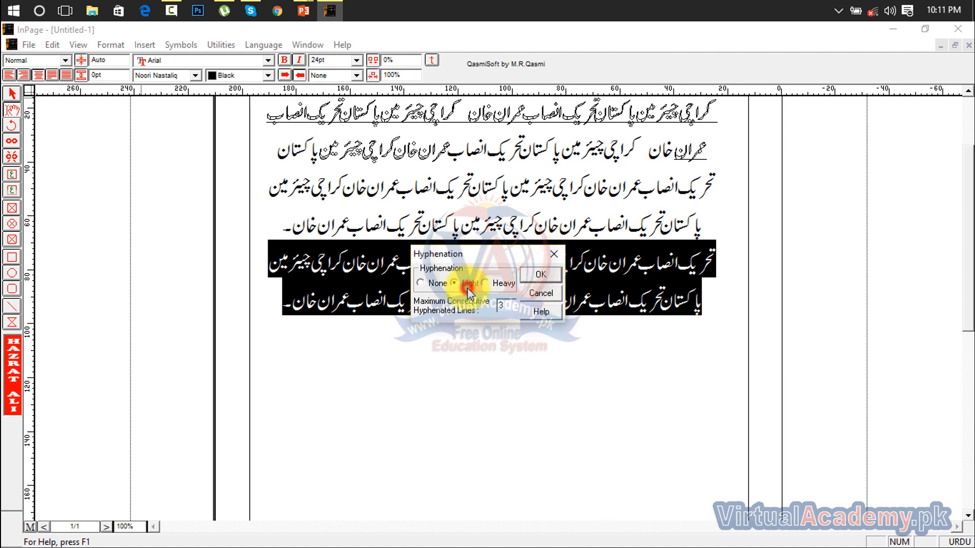
left_click(533, 275)
left_click(280, 278)
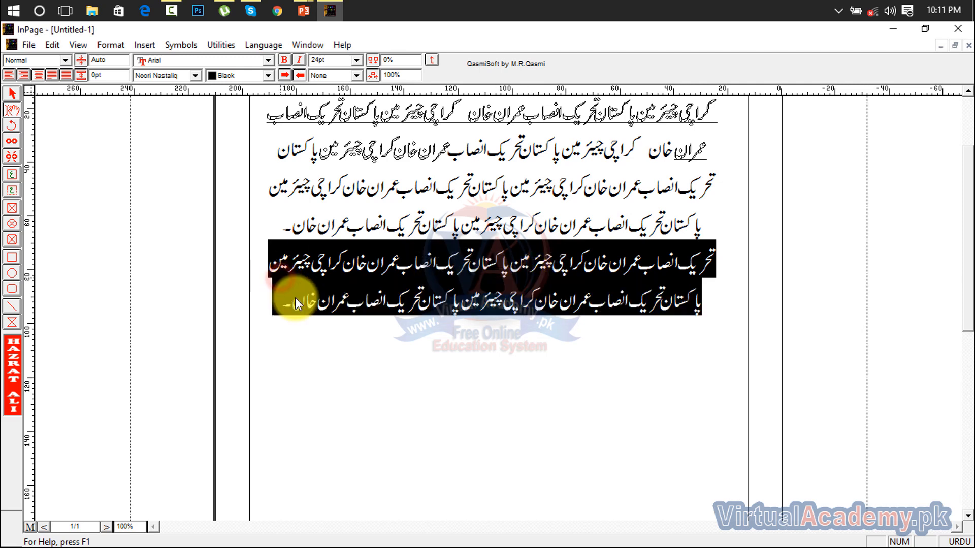
left_click(306, 313)
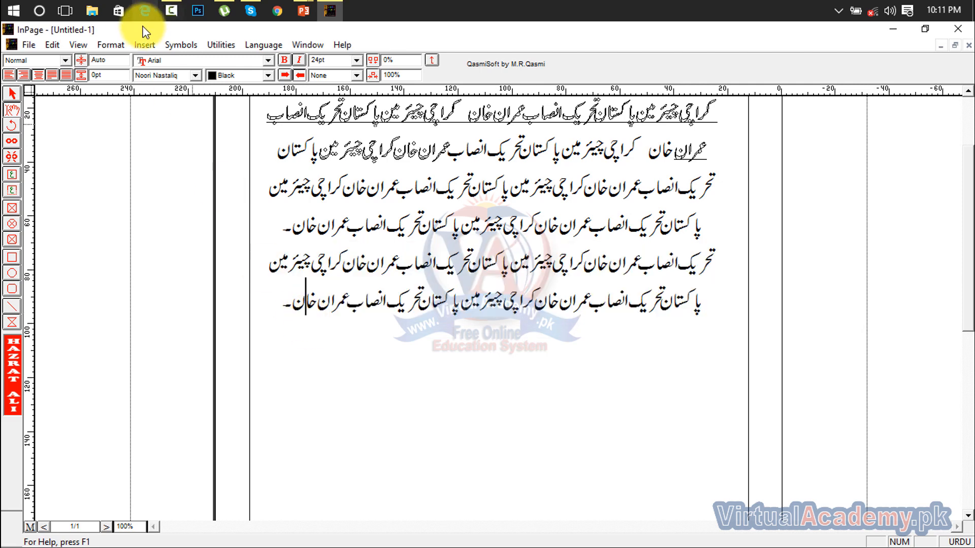
Select the last paragraph's two lines and set their border above to Text in the border attributes
left_click(111, 44)
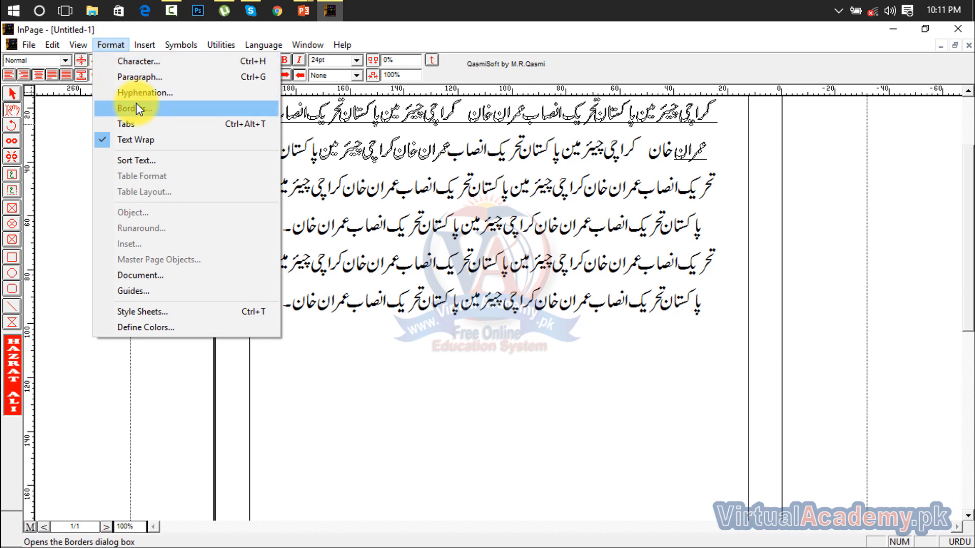
left_click(444, 273)
left_click_drag(273, 308, 728, 272)
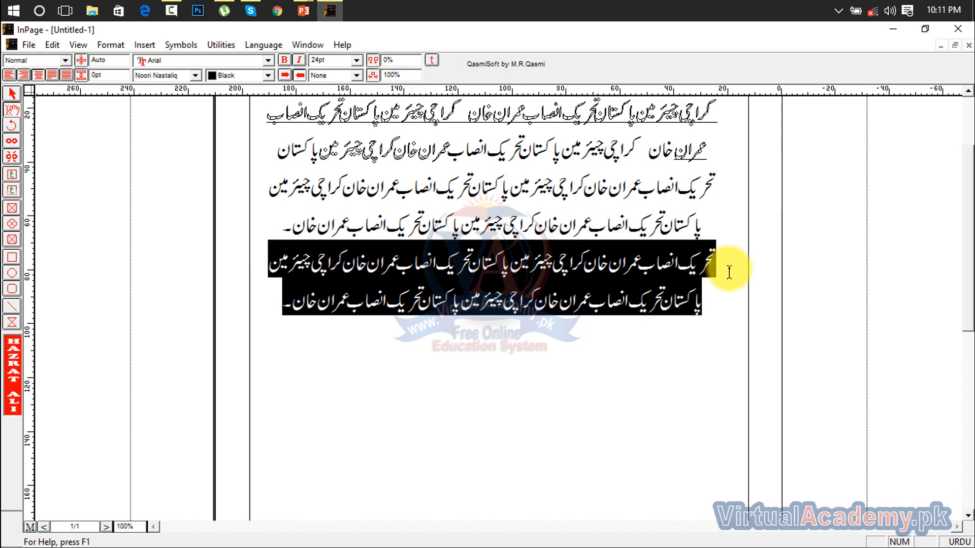
left_click(136, 56)
left_click(114, 46)
left_click(114, 47)
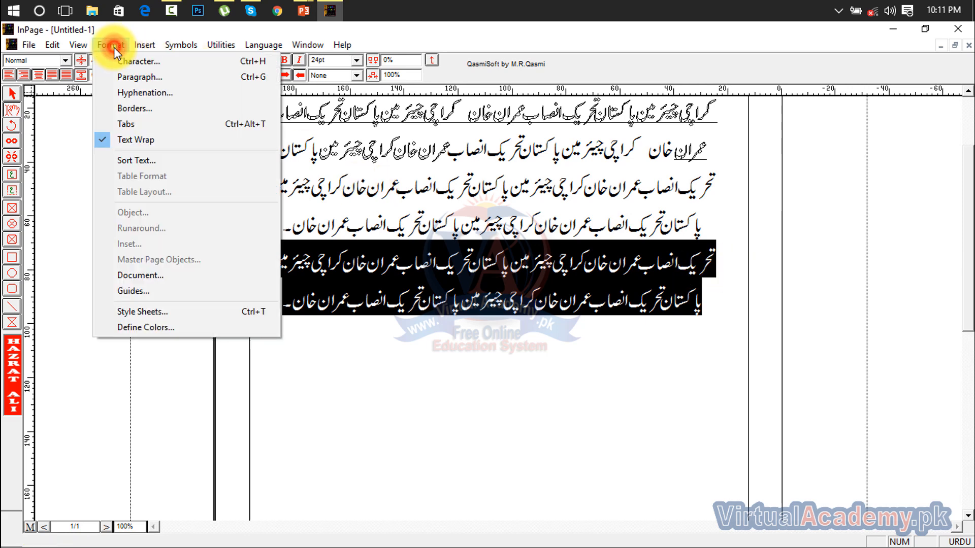
left_click(122, 111)
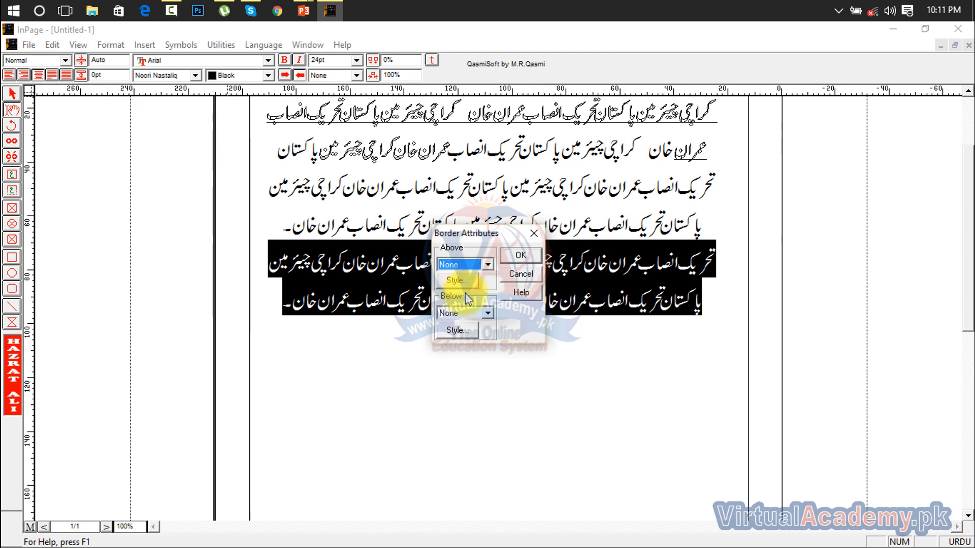
left_click(487, 265)
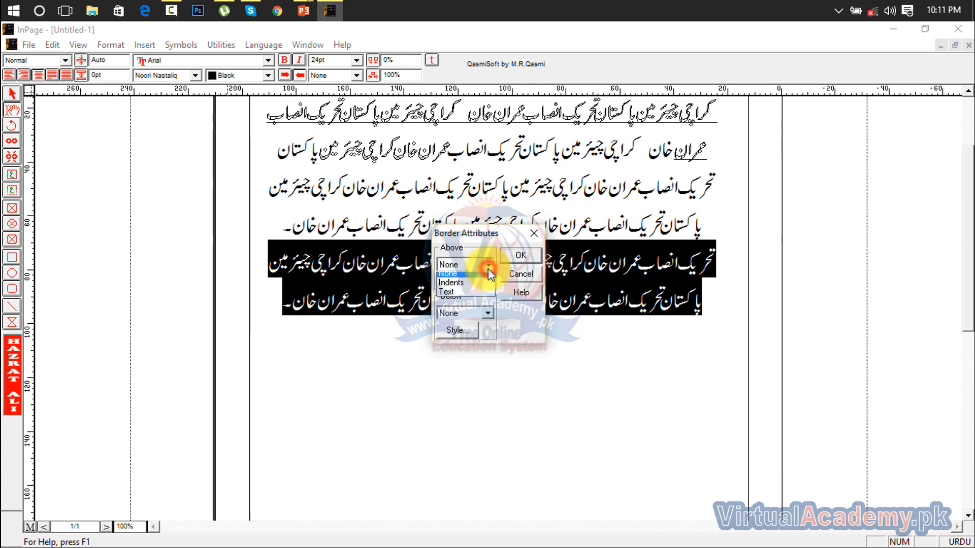
left_click(464, 297)
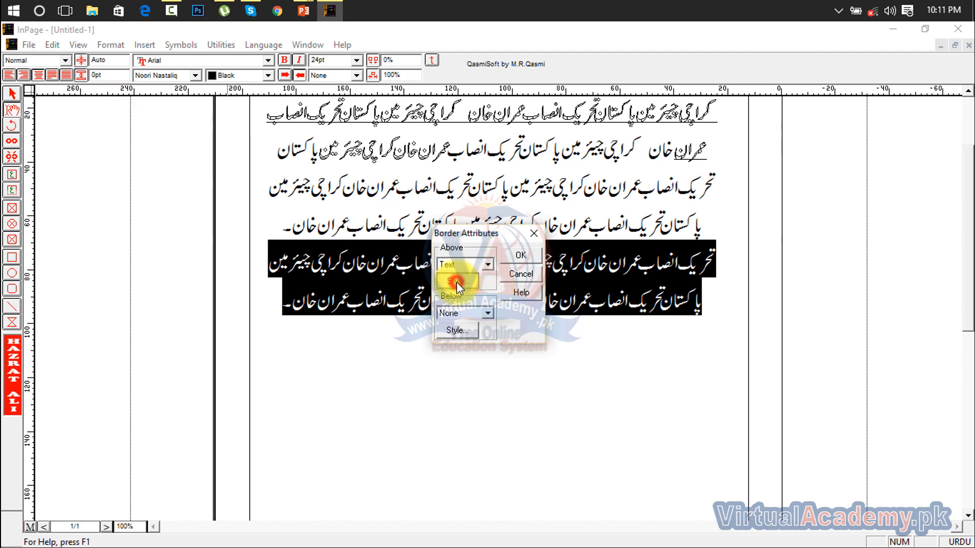
Style the above border with the diamond pattern, 5 pt thickness and a Red foreground, leaving the background at None
left_click(456, 281)
left_click(511, 267)
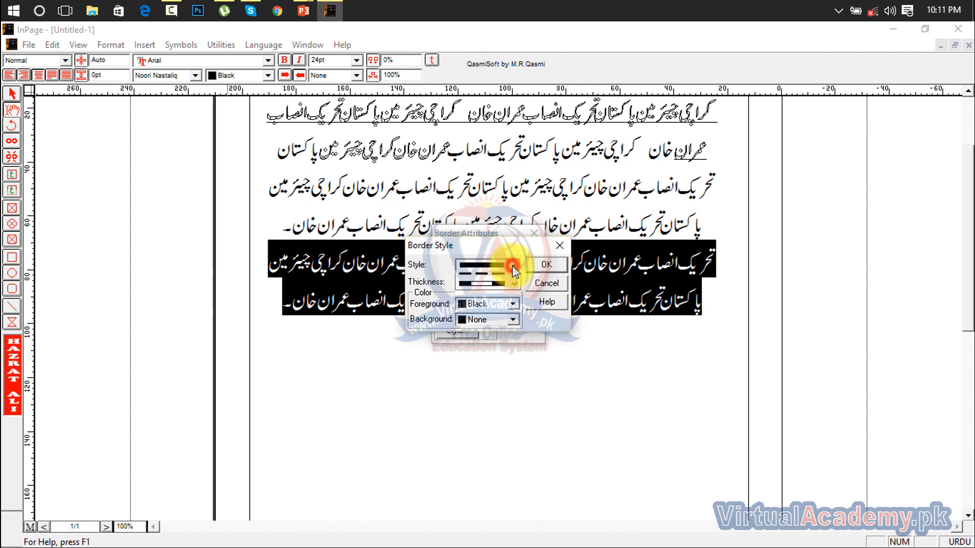
left_click(498, 290)
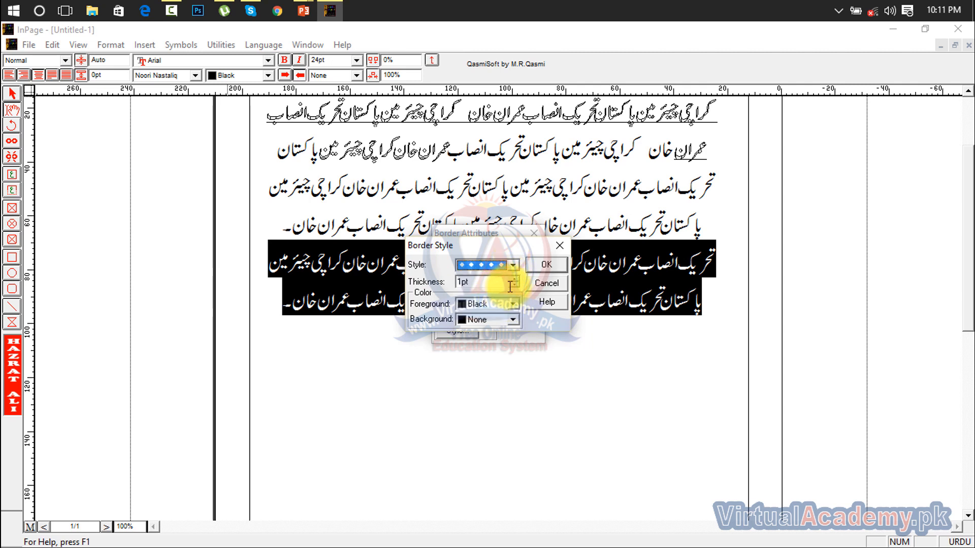
left_click(513, 278)
left_click(513, 278)
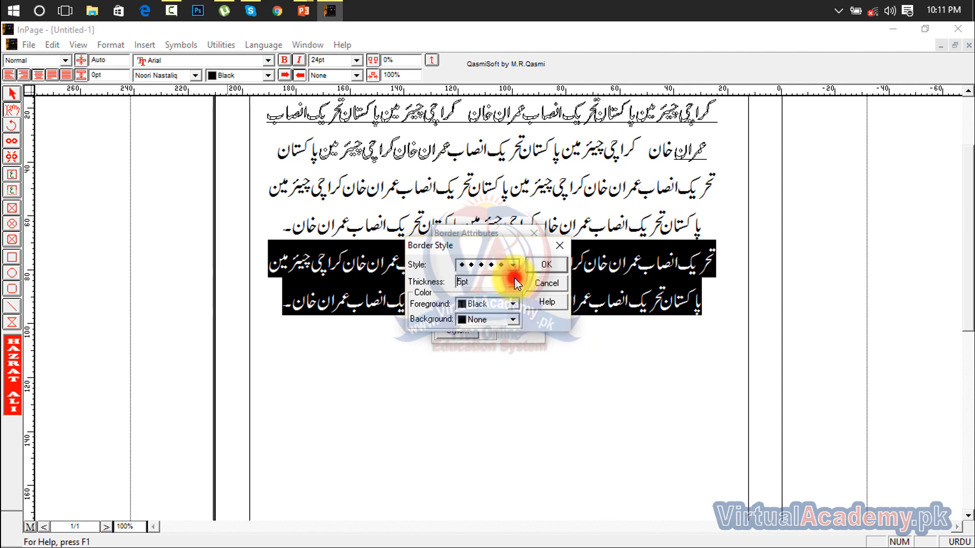
left_click(510, 305)
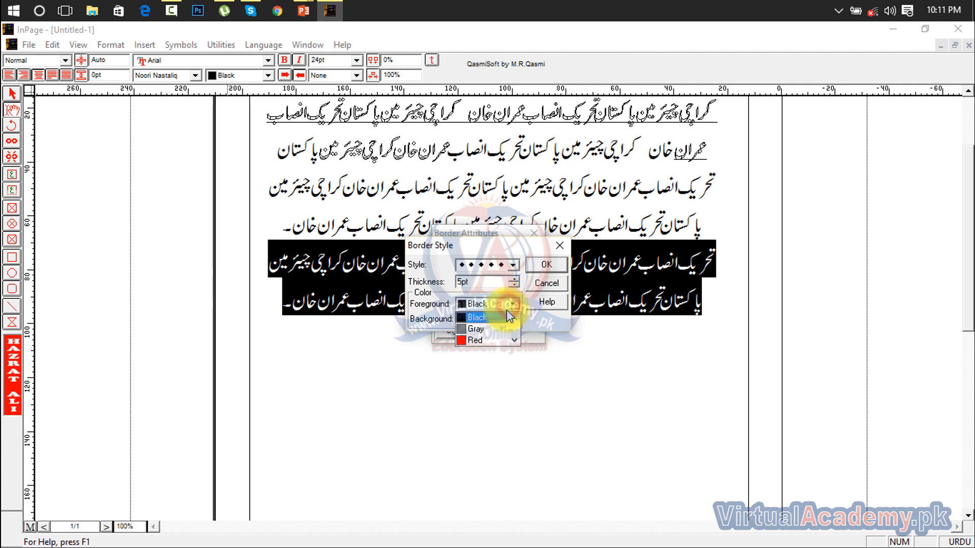
left_click(486, 336)
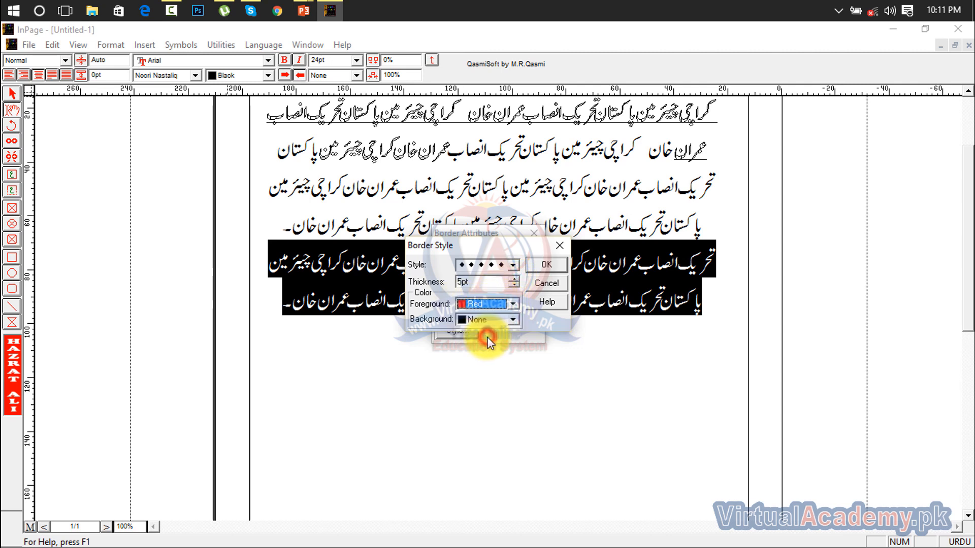
left_click(511, 323)
left_click(512, 321)
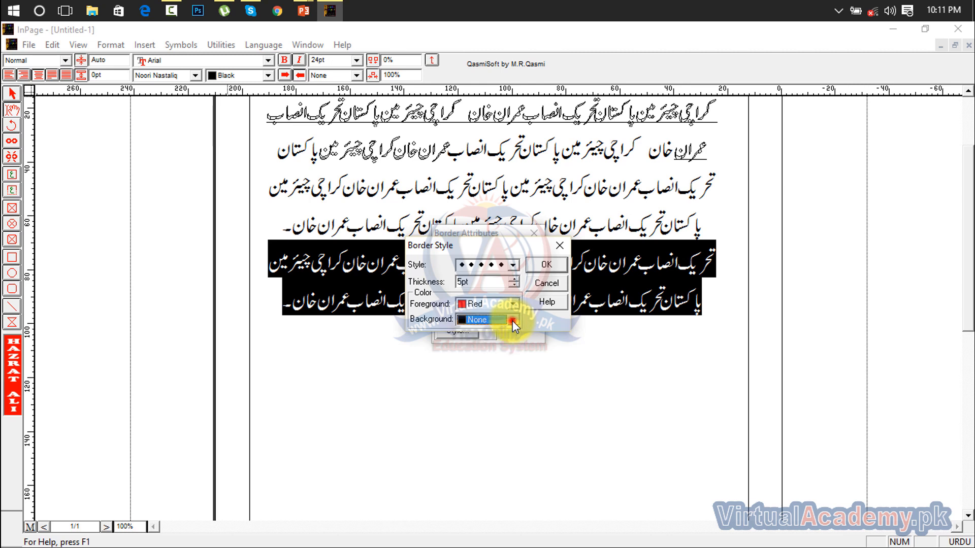
left_click(545, 264)
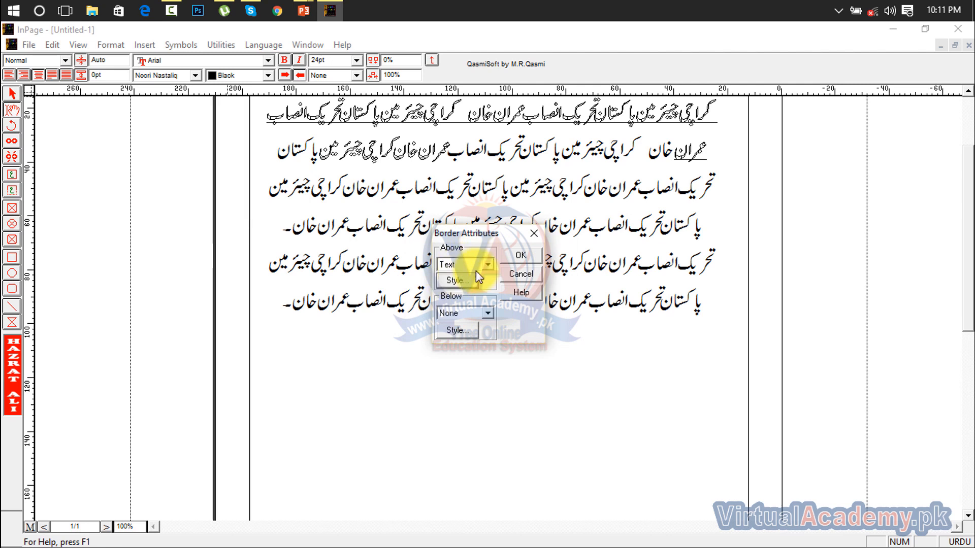
Set the border below to Text with the diamond pattern, apply the border attributes to the last paragraph and clear the selection
left_click(493, 313)
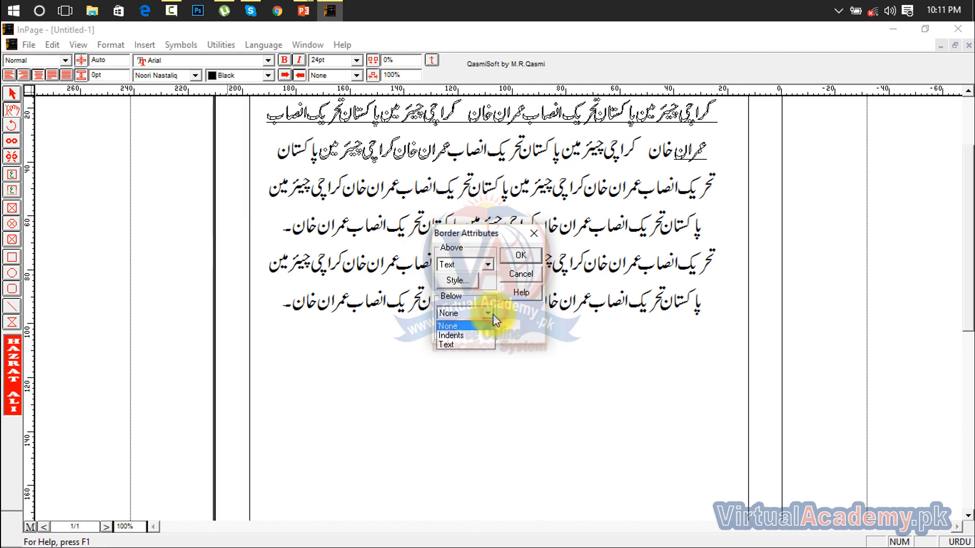
left_click(476, 345)
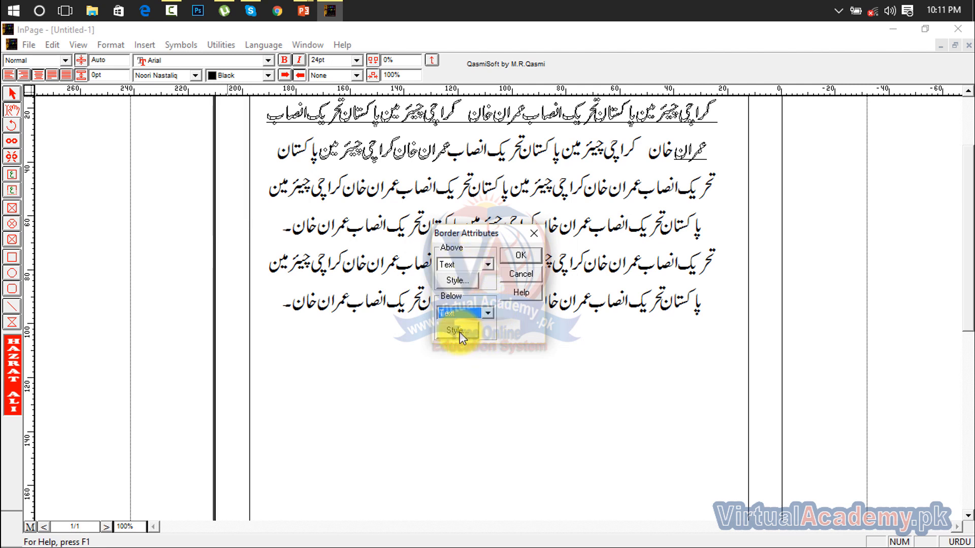
left_click(476, 331)
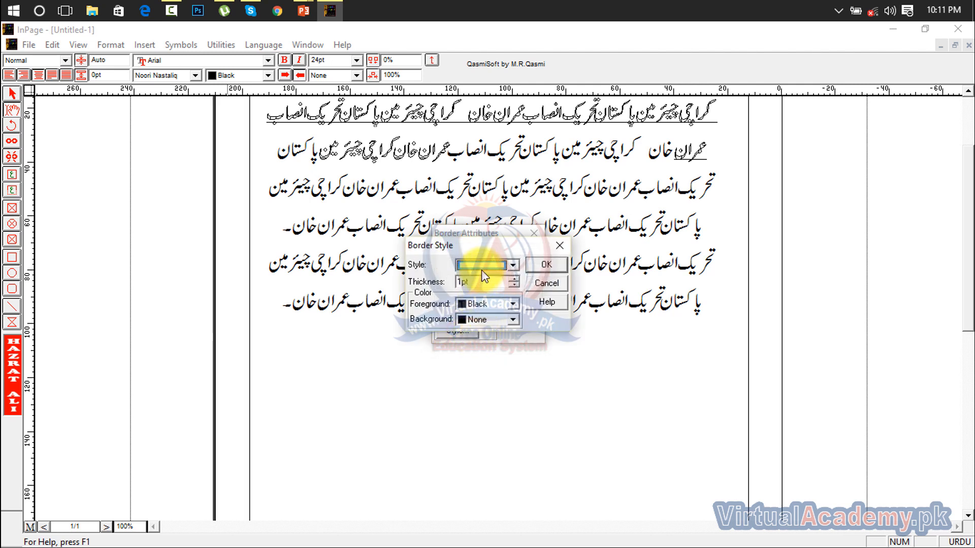
left_click(481, 266)
left_click(481, 288)
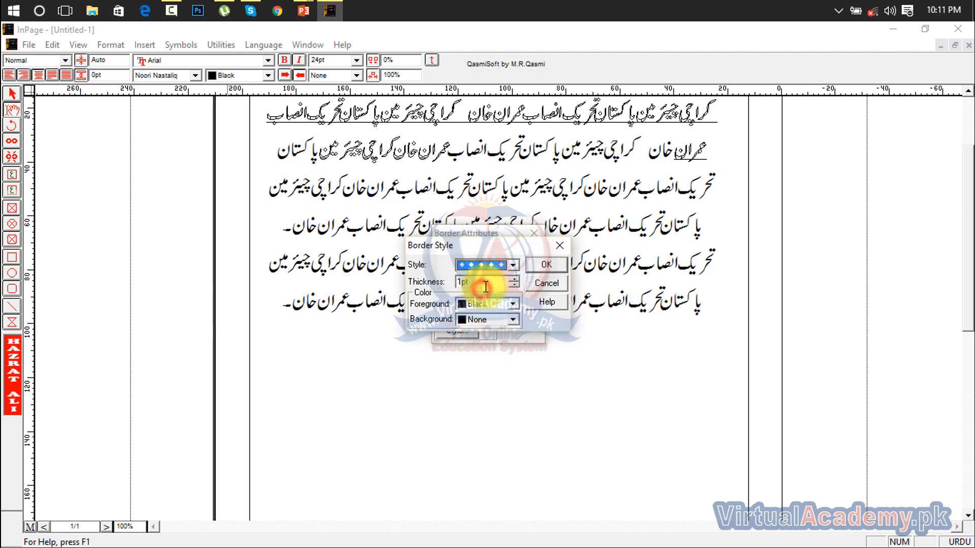
left_click(530, 267)
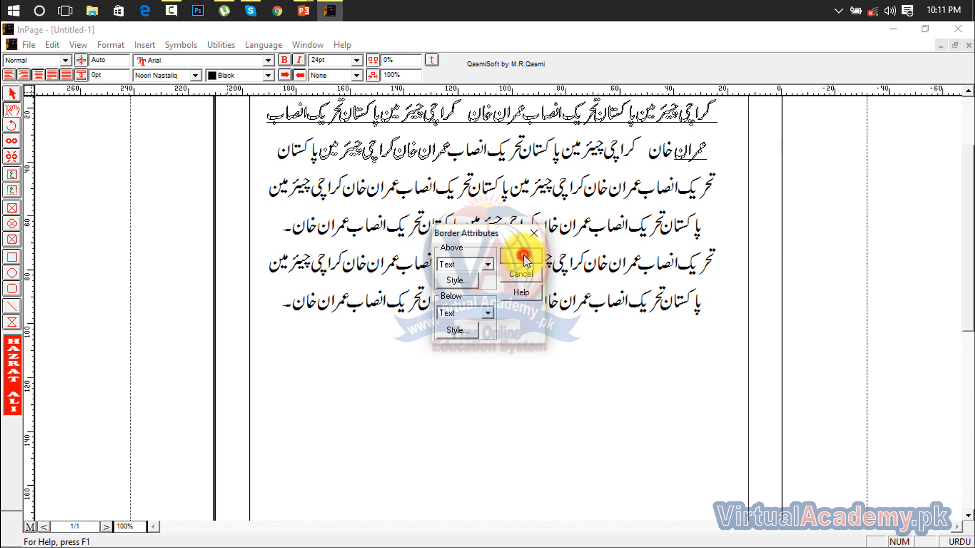
left_click(523, 254)
left_click(609, 370)
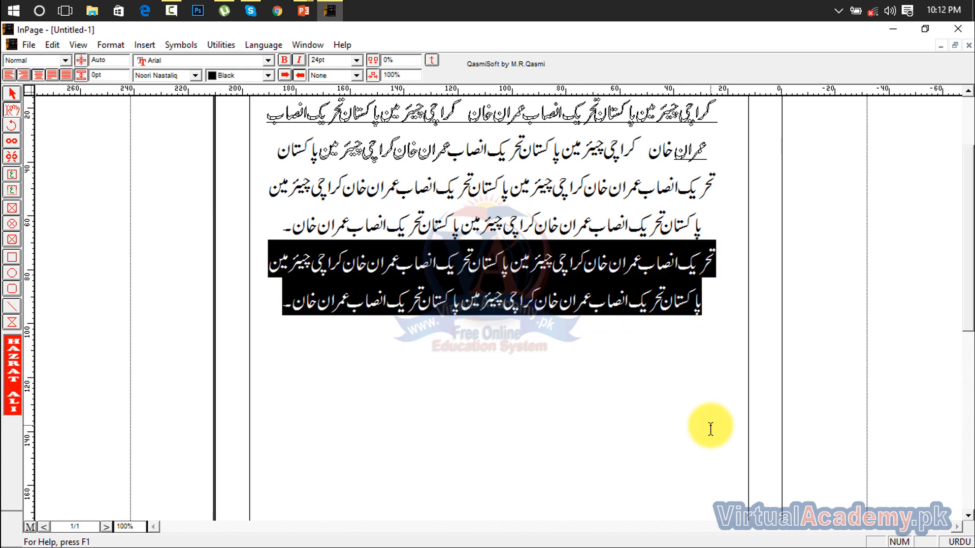
left_click(654, 393)
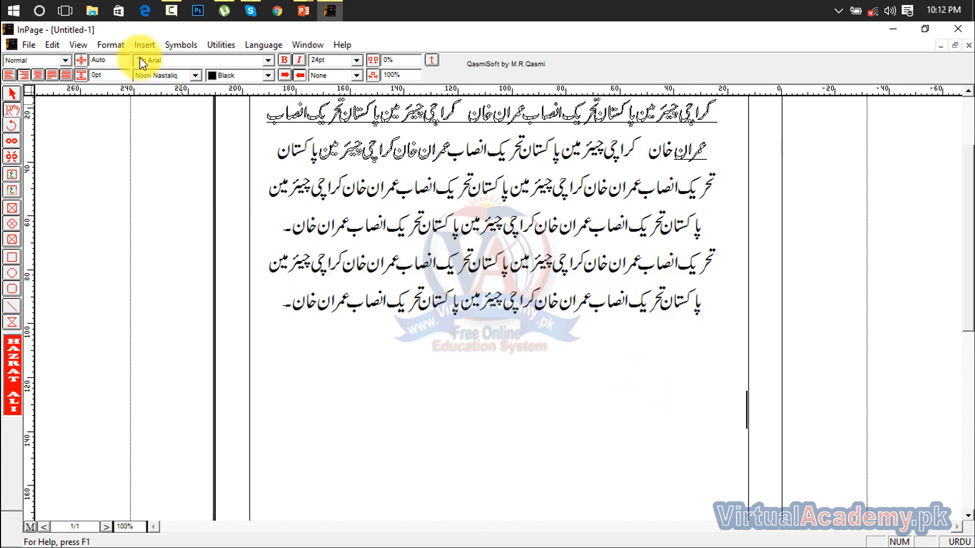
Insert runs of default tabs across the empty lines below the last paragraph, and return to the first empty line
left_click(112, 45)
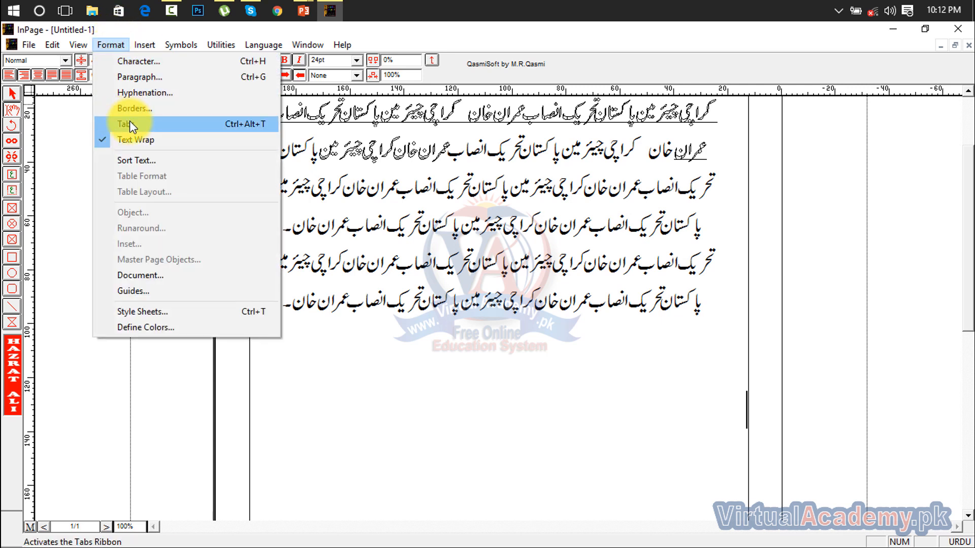
left_click(446, 404)
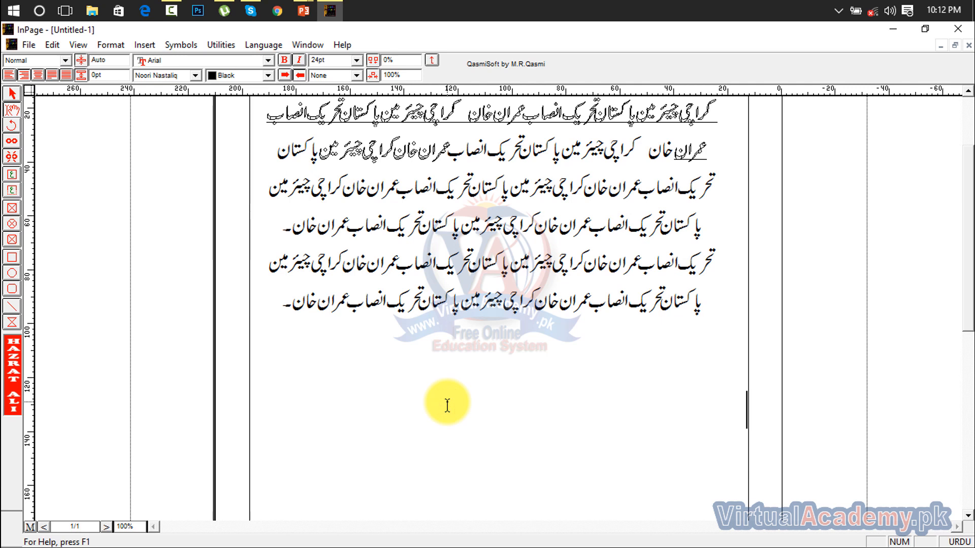
key("Tab")
key("Tab")
key("Tab")
key("Tab")
key("Tab")
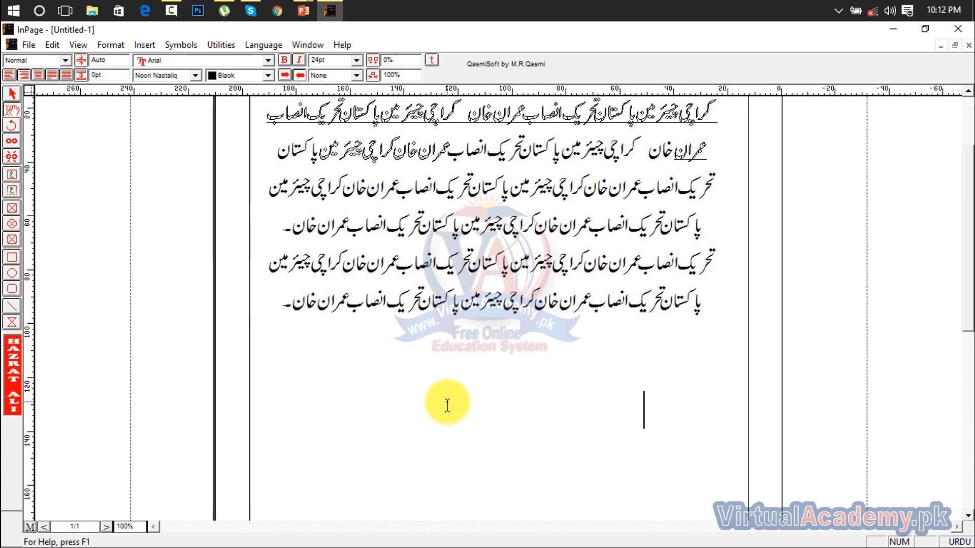
key("Tab")
key("Tab")
key("Tab")
key("Tab")
key("Tab")
key("Tab")
key("Tab")
key("Tab")
key("Return")
key("Tab")
key("Tab")
key("Tab")
key("Tab")
key("Tab")
key("Tab")
key("Tab")
left_click(740, 359)
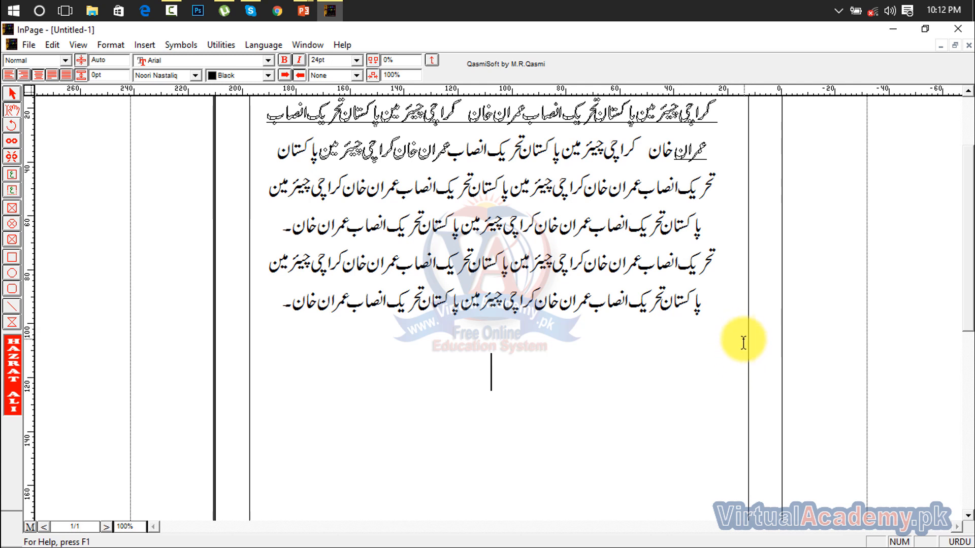
left_click(739, 337)
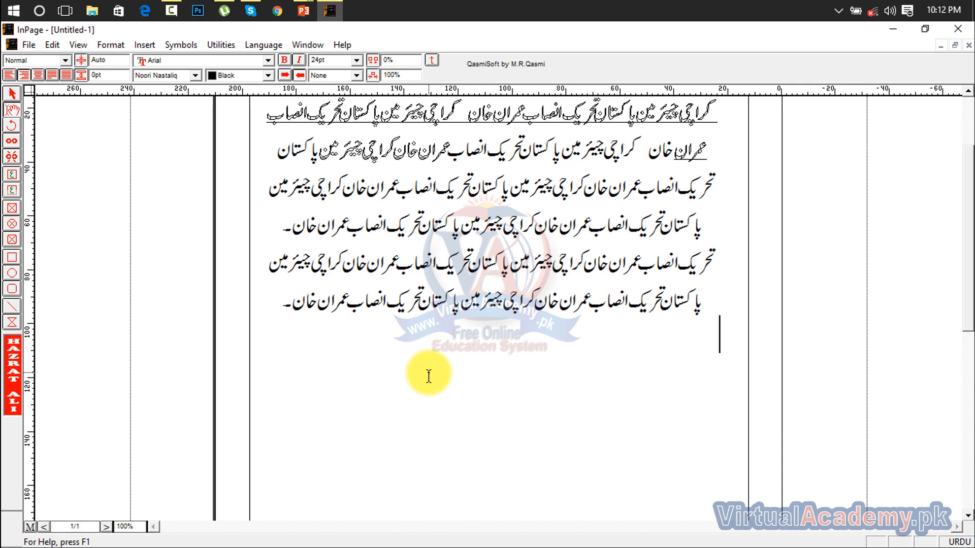
Enter centred sample words such as کجک and کج below the last paragraph, and try right and left alignment on that line
key("ctrl+alt+c")
type("ککک")
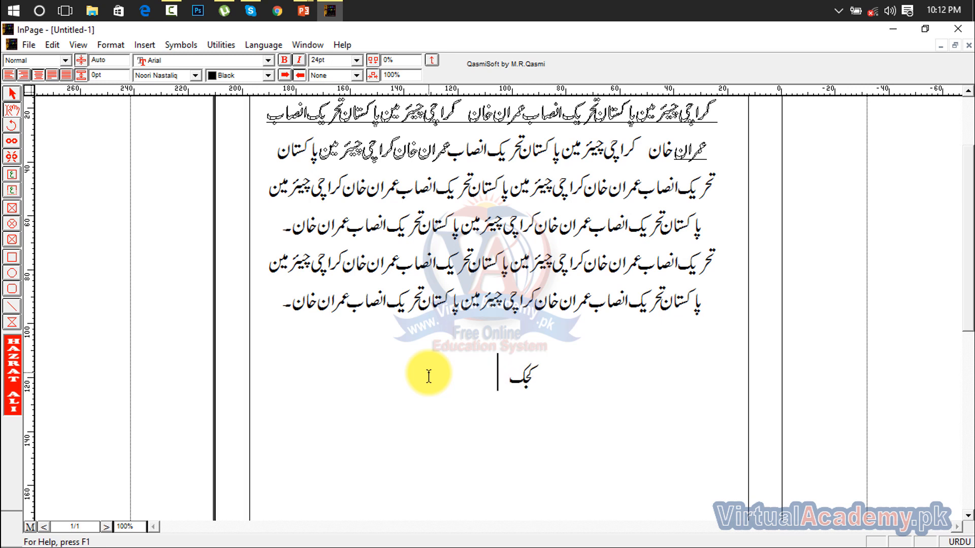
type(" ججججج")
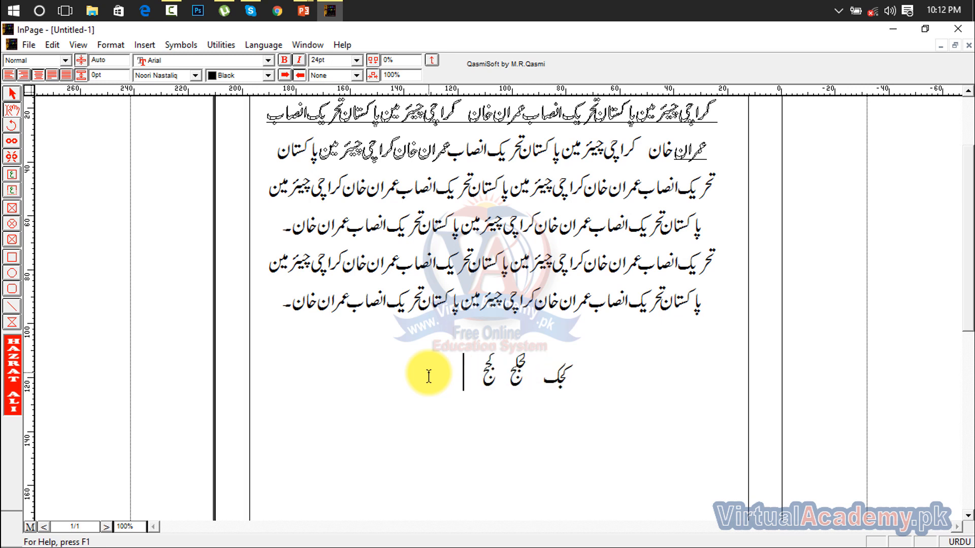
type(" ککککج کج")
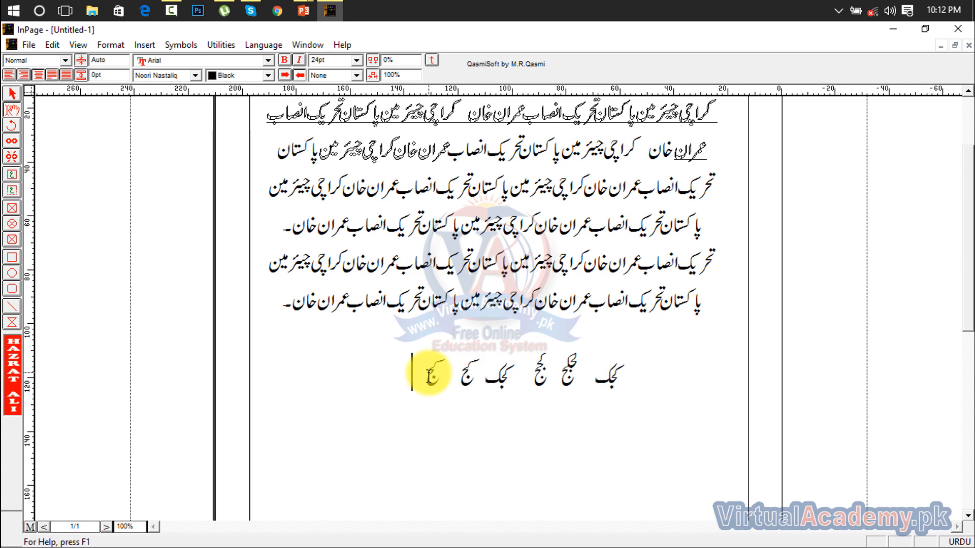
left_click(27, 75)
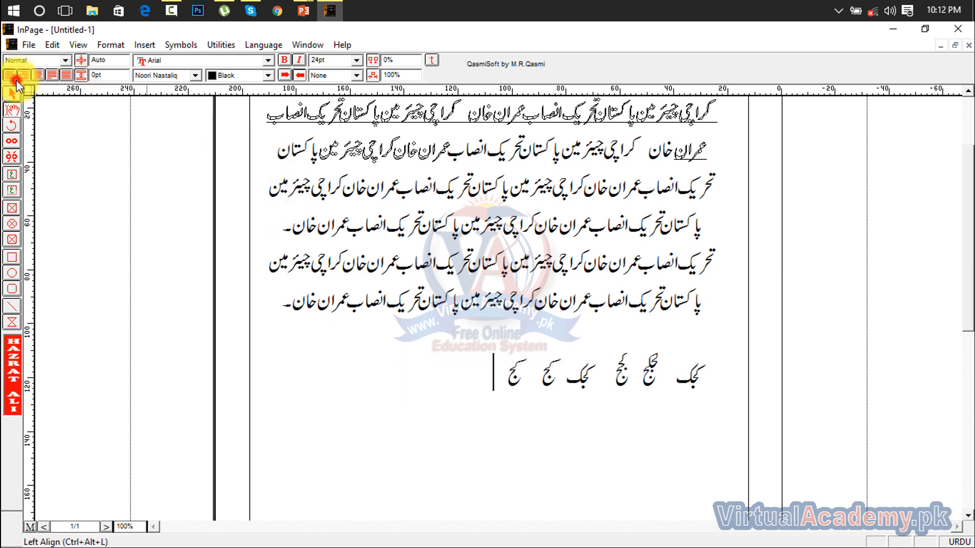
left_click(11, 76)
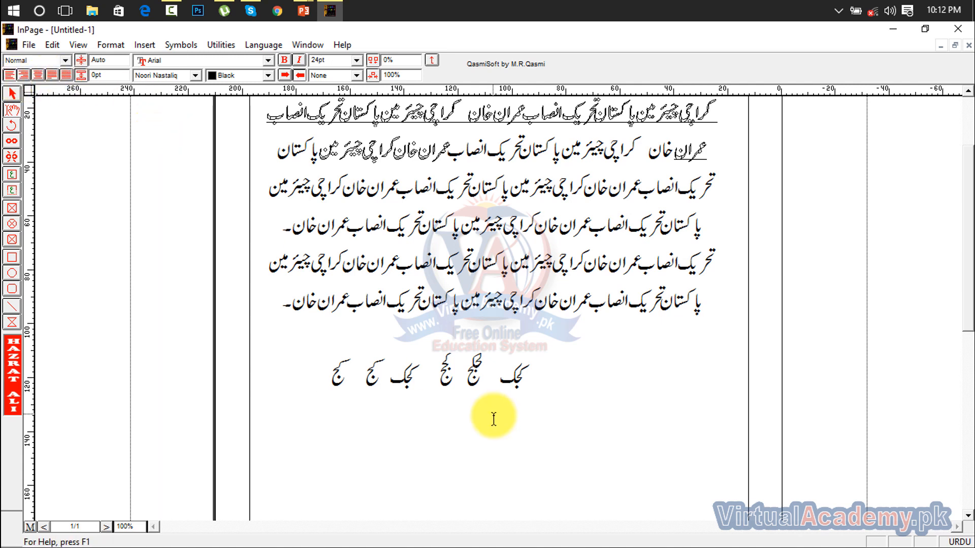
Replace the left-aligned sample line with new short spaced-out sample words ending in ہیء
left_click_drag(559, 355, 268, 378)
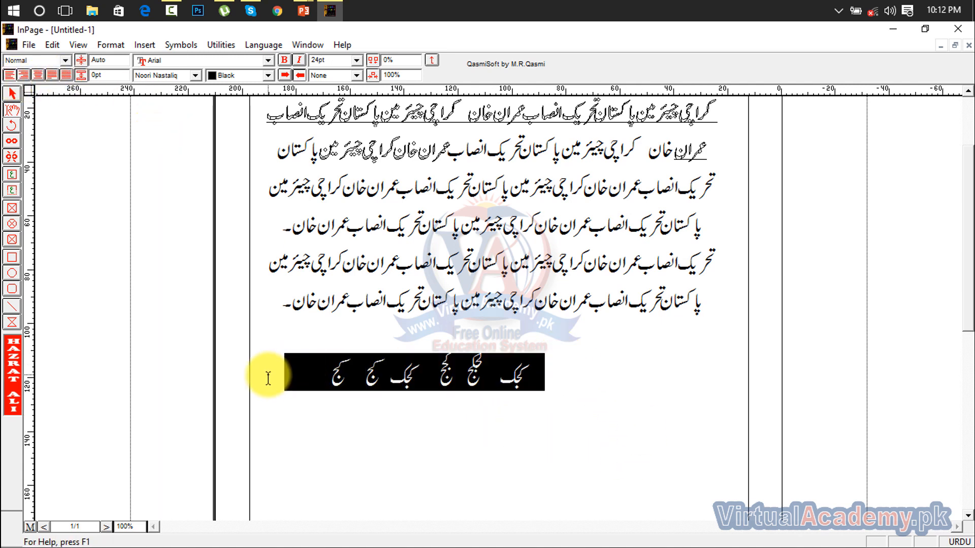
key("Delete")
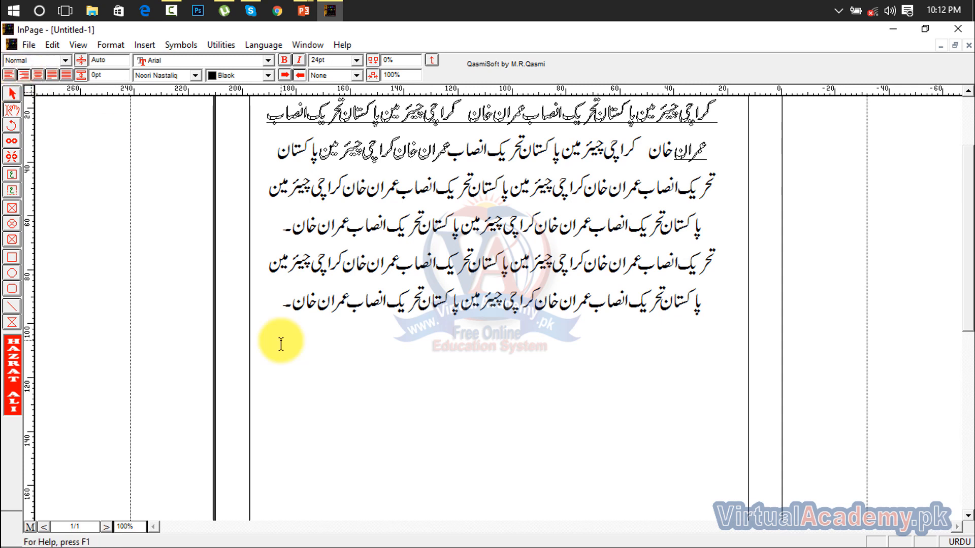
type("ءءیء")
key("Caps_Lock")
key("Caps_Lock")
type("ہیہی ہیہی ہیء")
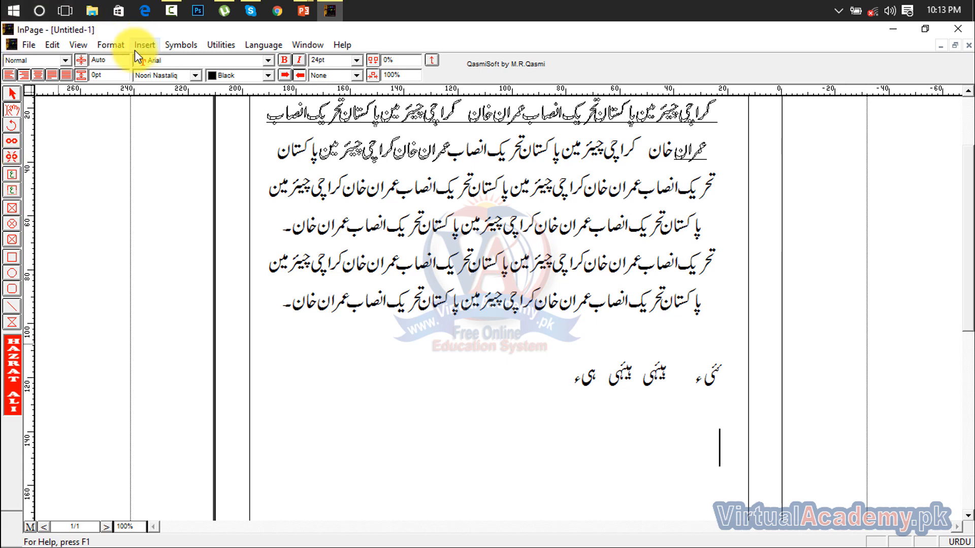
Activate the Tabs settings and place tab stops at about 87.25 mm, 182.5 mm and 2.85 mm on the empty line below the sample words
left_click(115, 47)
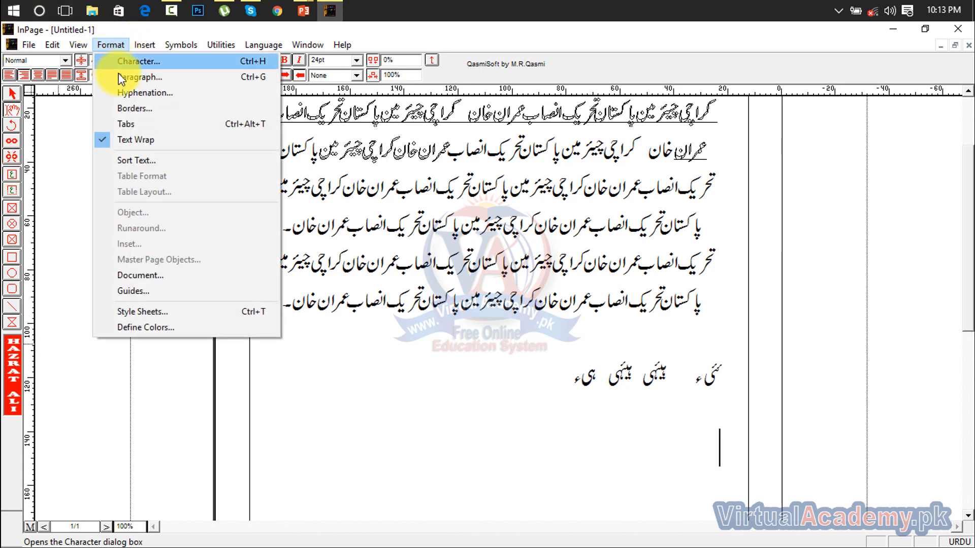
left_click(132, 124)
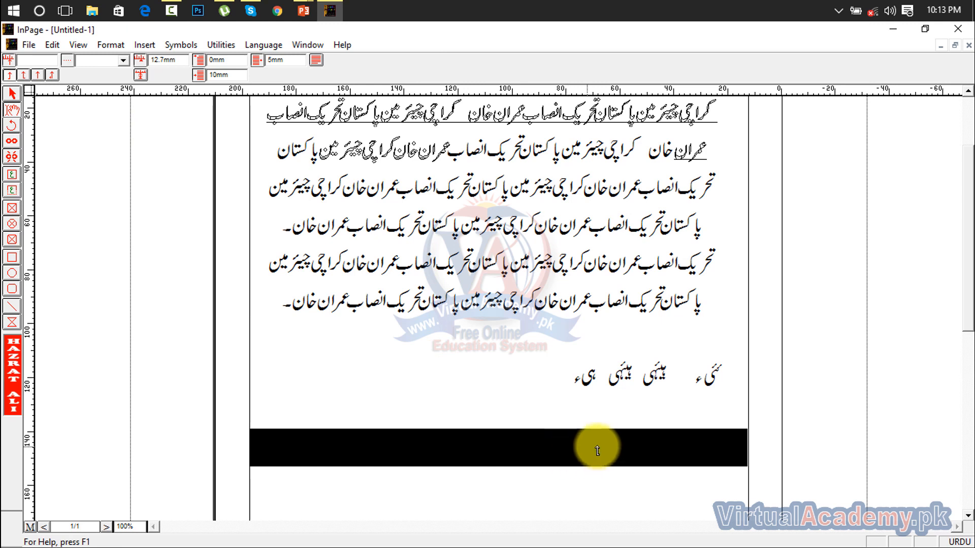
left_click(512, 435)
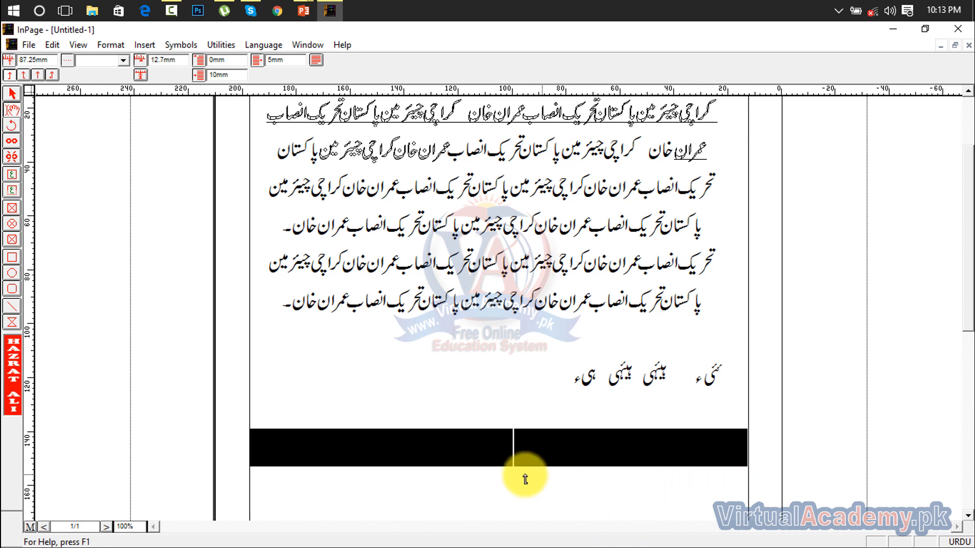
left_click(256, 436)
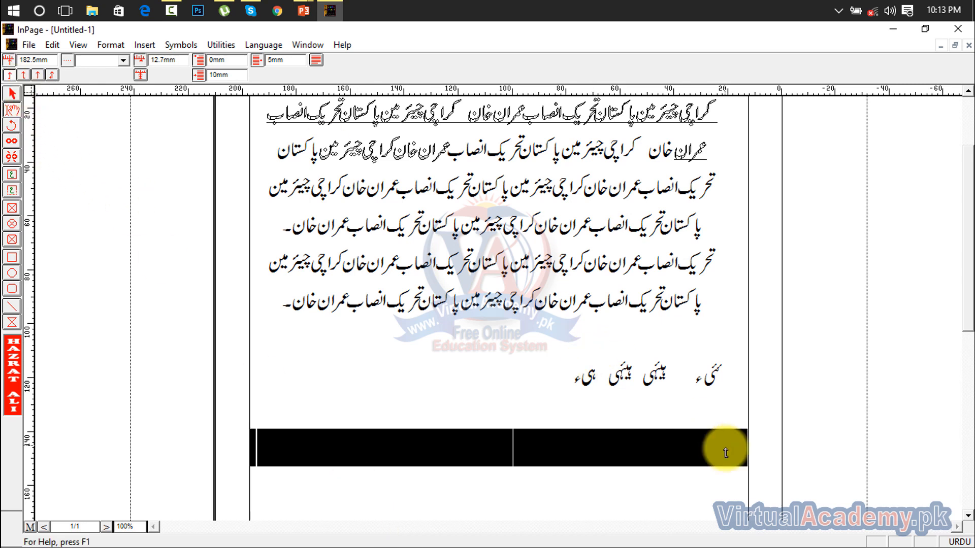
left_click(740, 436)
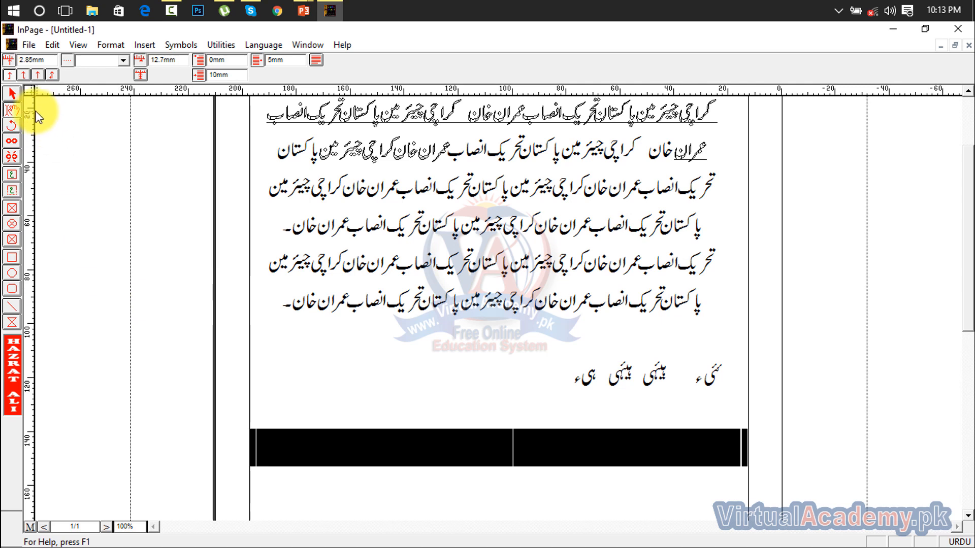
Leave the tab settings and enter the spaced-out sample words لجلکج, لکجلک, لجلکج, لکجکل and لکجل on the line below the first sample words
left_click(12, 95)
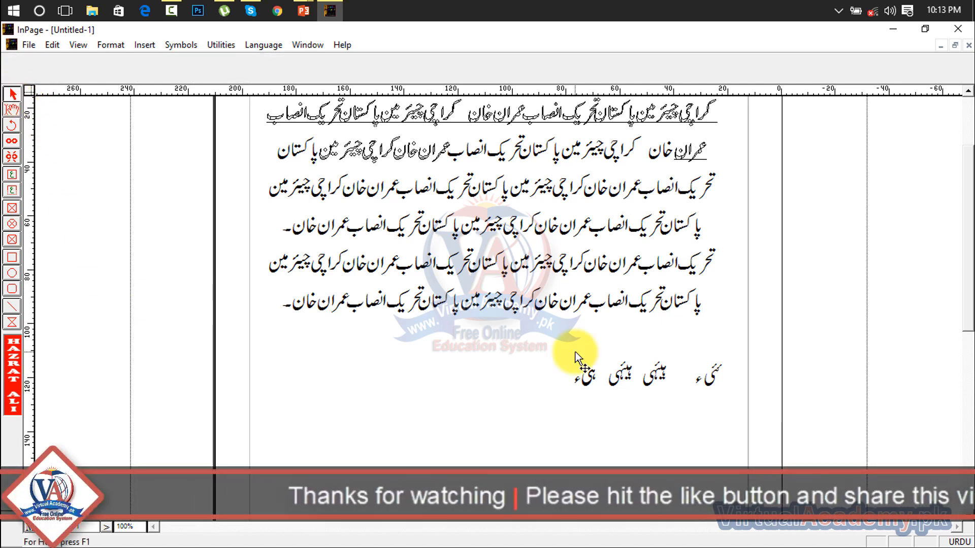
left_click(14, 110)
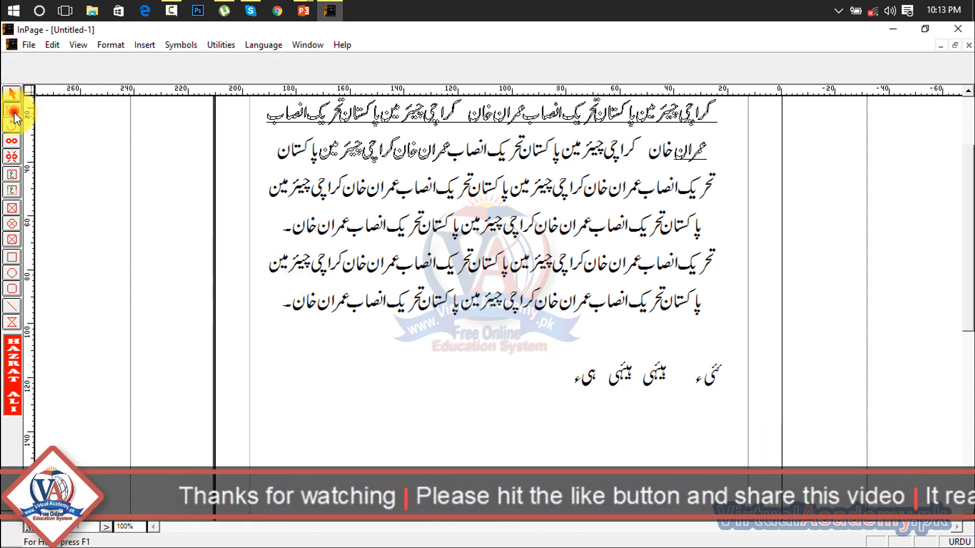
left_click(742, 428)
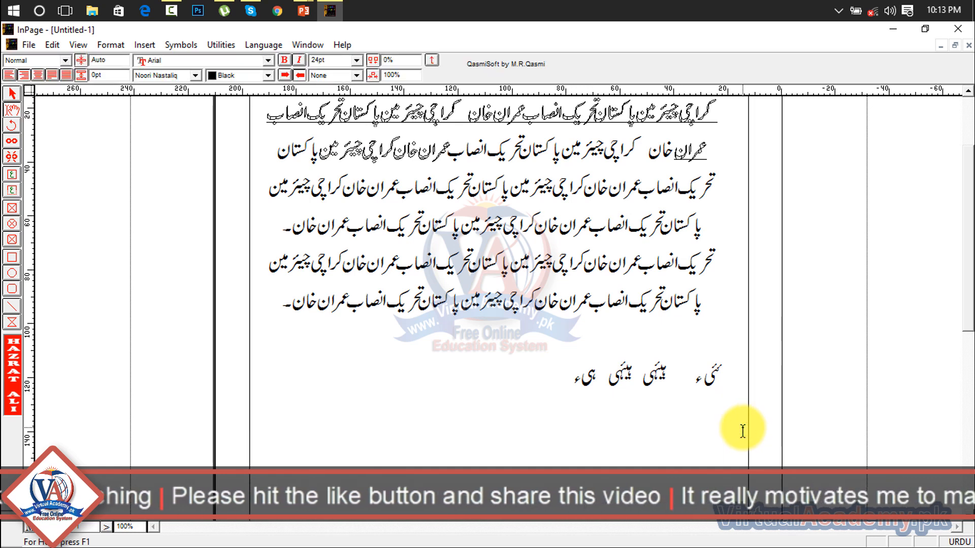
type("لجلکج ")
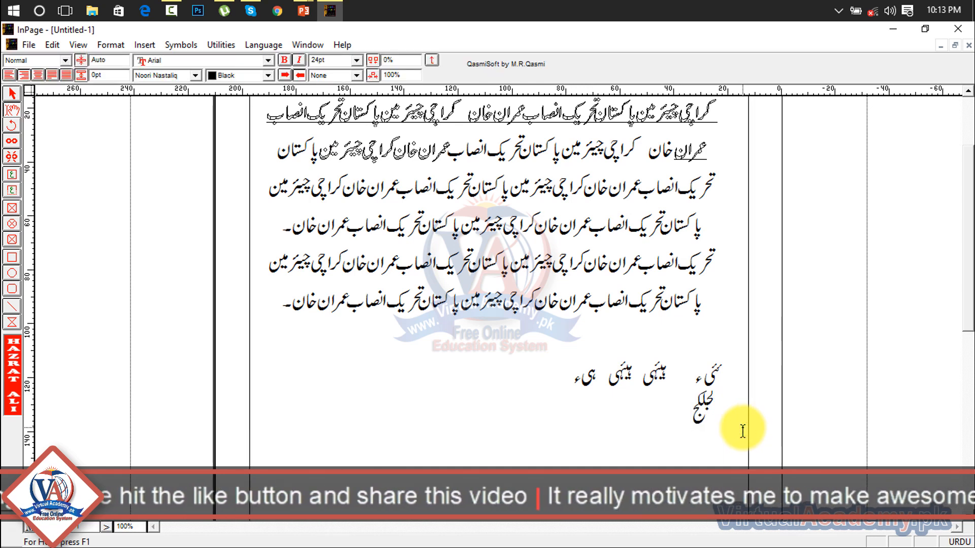
type("لکجلک ")
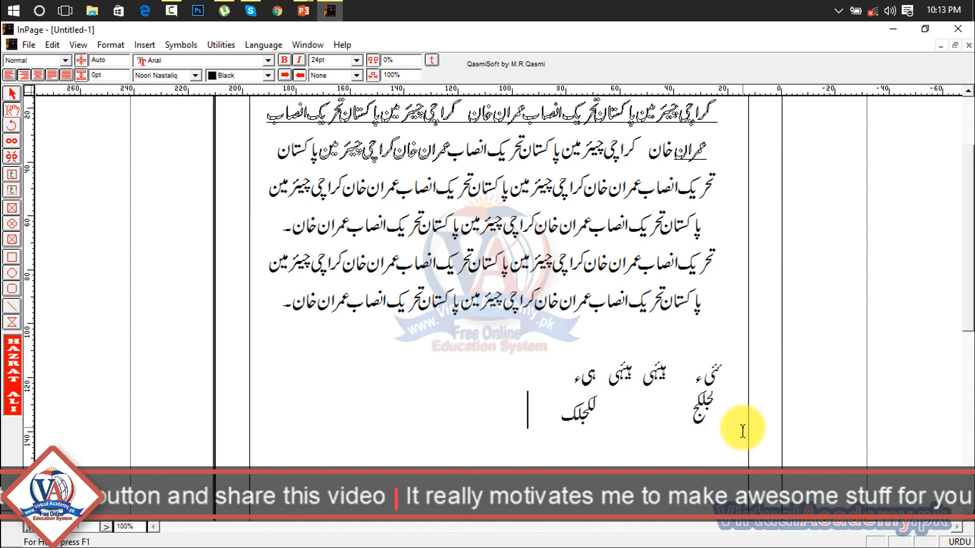
type("جلکج لکجکل")
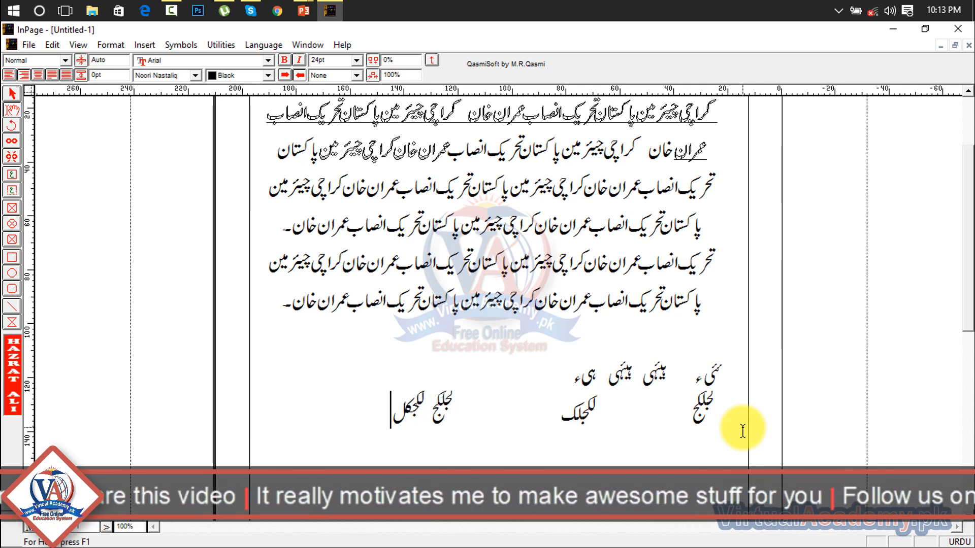
type(" لکجل")
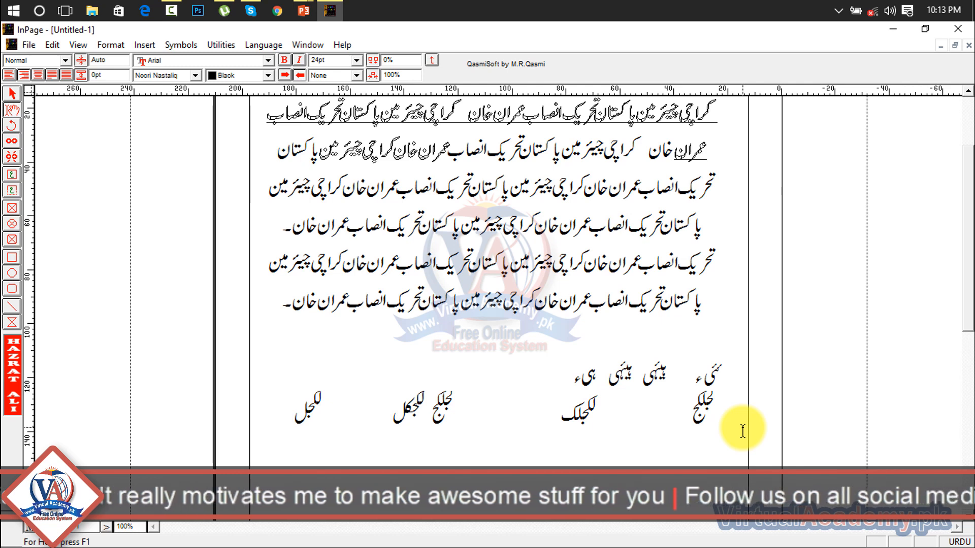
Delete both lines of sample words below the last paragraph
left_click_drag(553, 373, 597, 366)
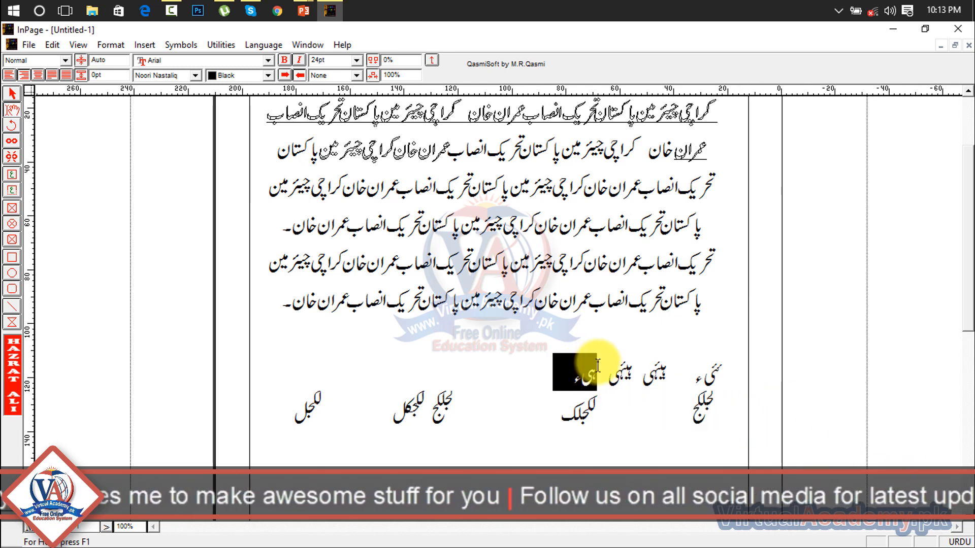
left_click_drag(257, 427, 775, 345)
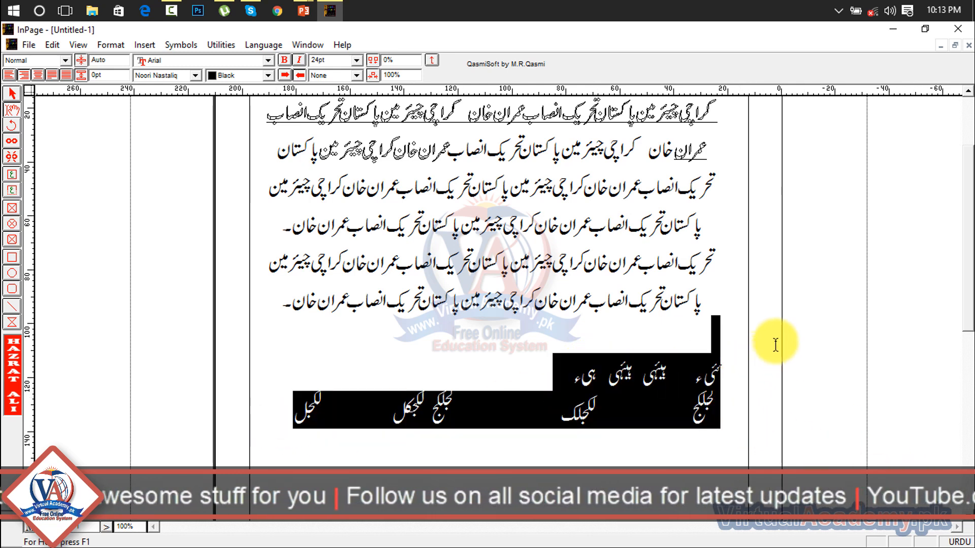
key("Delete")
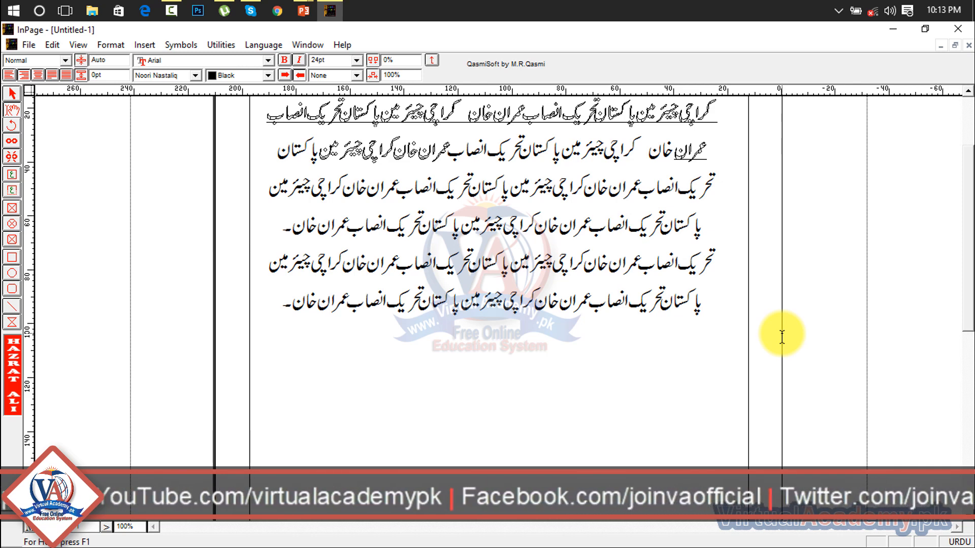
Activate the Tabs settings and place three more tab stops on the empty line, including ones at about 60.26 mm and 137.78 mm
left_click(79, 45)
mouse_move(98, 45)
left_click(136, 125)
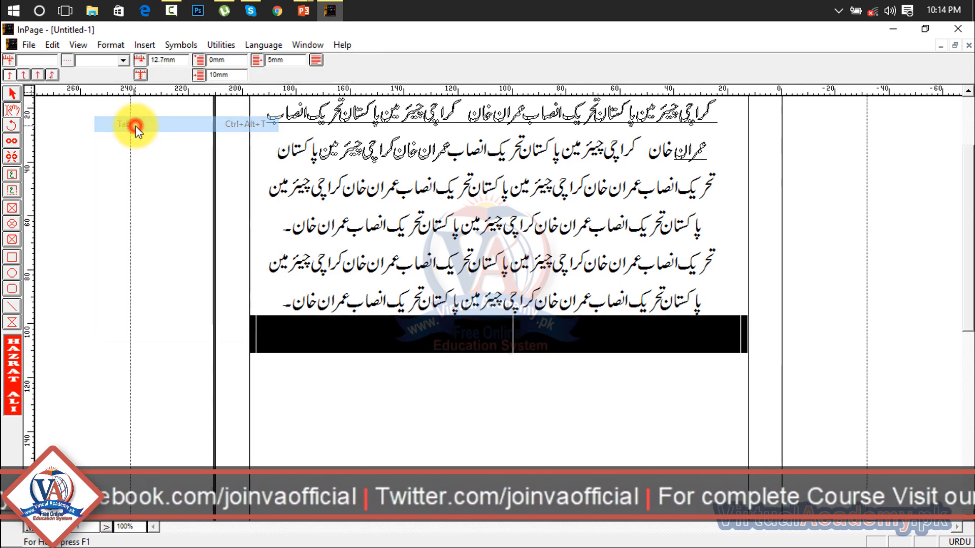
left_click(585, 339)
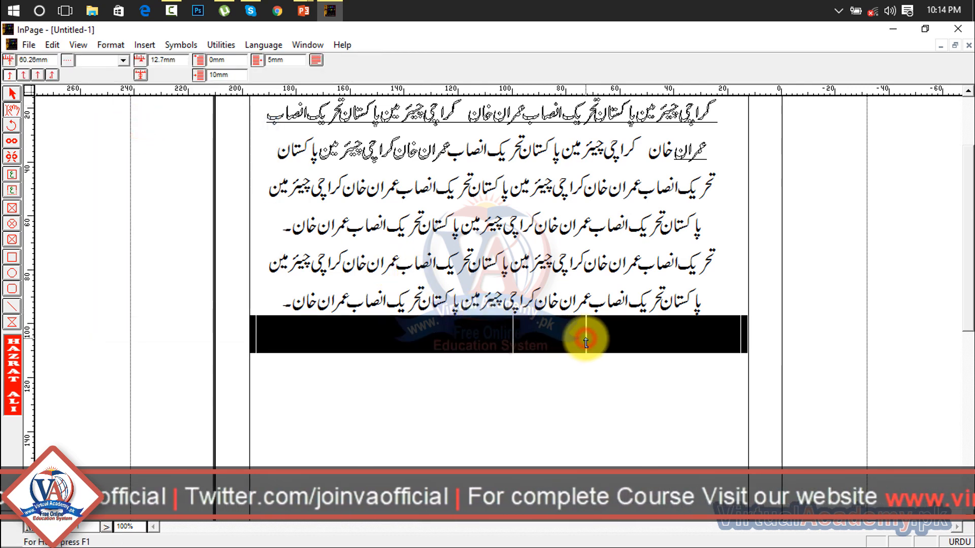
left_click(678, 338)
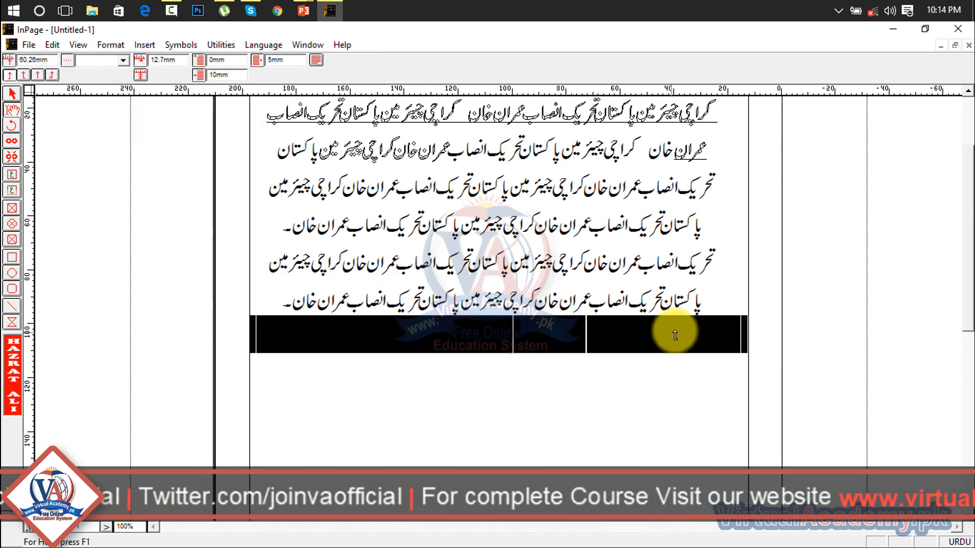
left_click(378, 334)
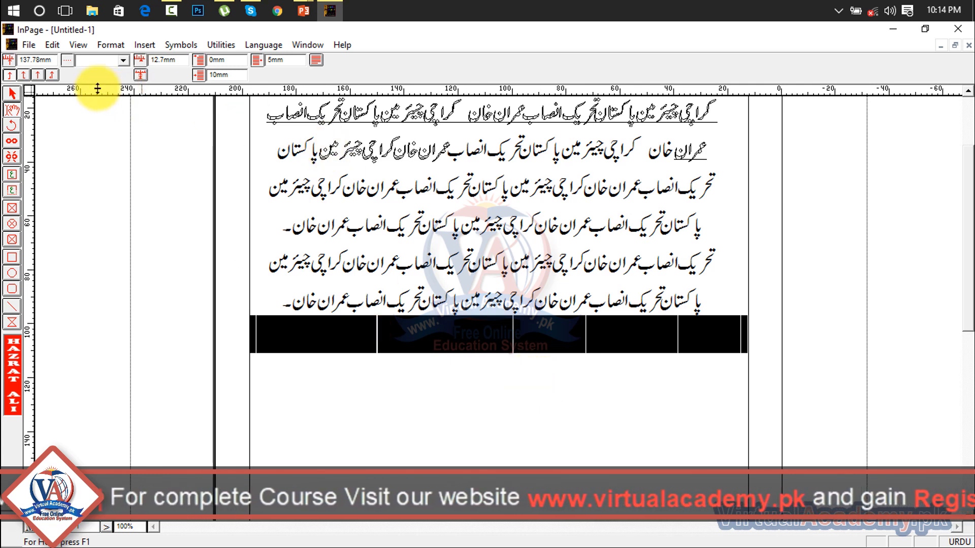
Set a dotted tab leader for the tab stop at 137.78 mm and return to text editing
left_click_drag(55, 60, 17, 60)
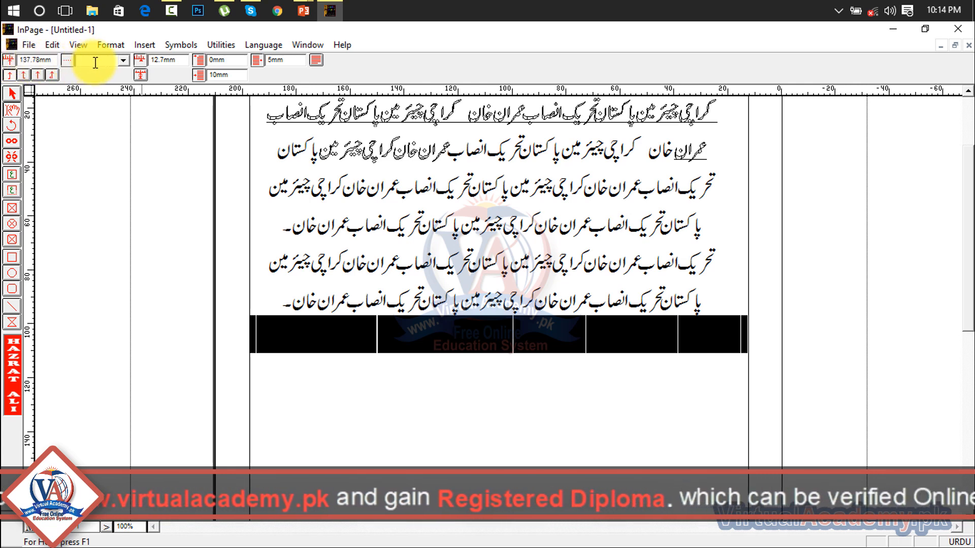
left_click(120, 61)
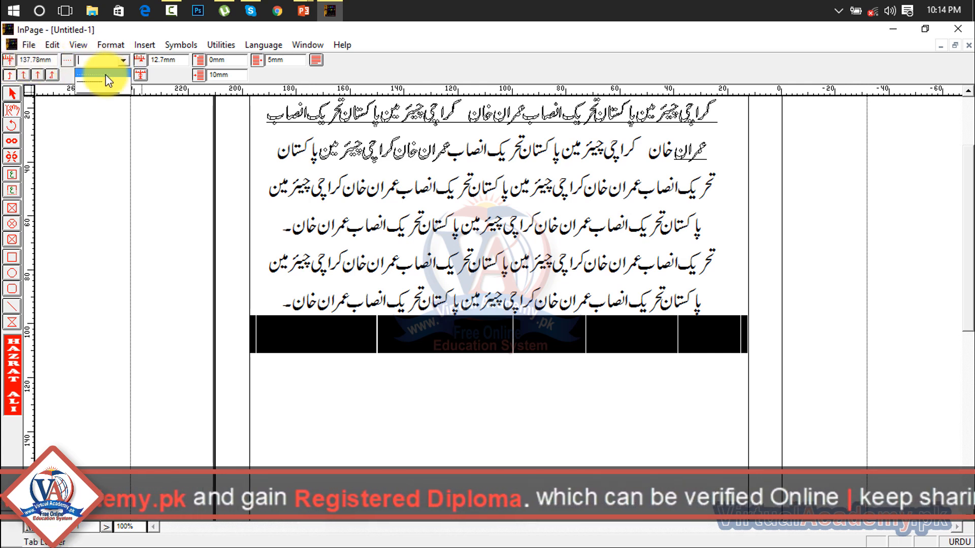
left_click(104, 74)
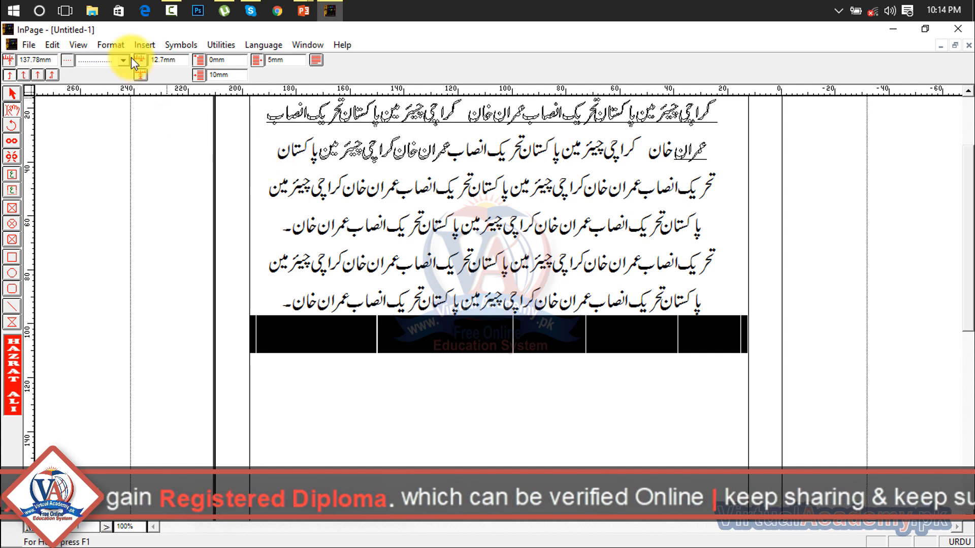
left_click_drag(228, 60, 192, 67)
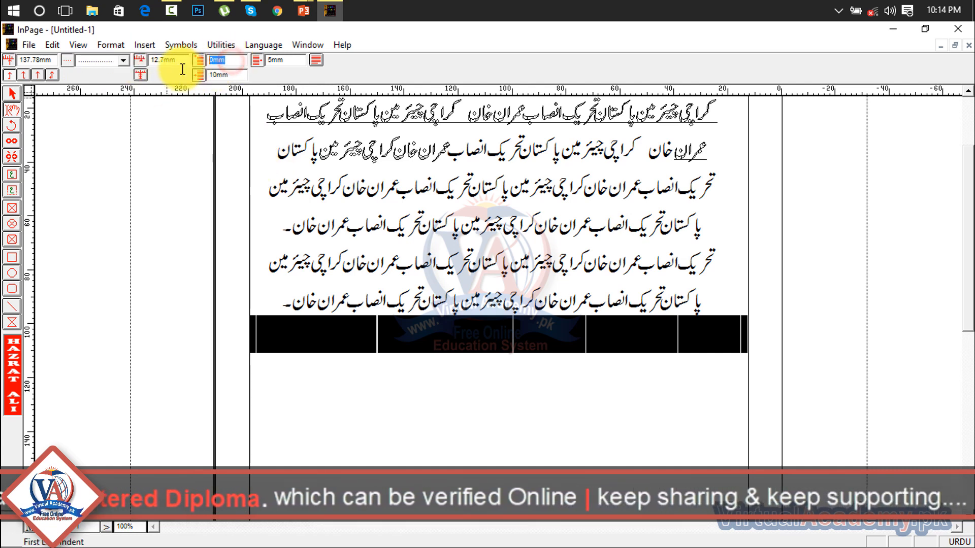
left_click(12, 93)
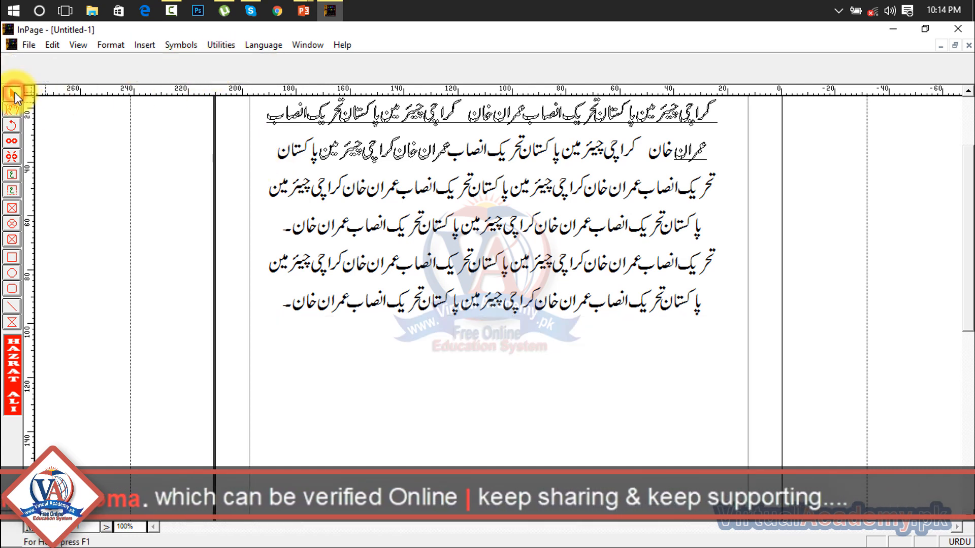
left_click(12, 109)
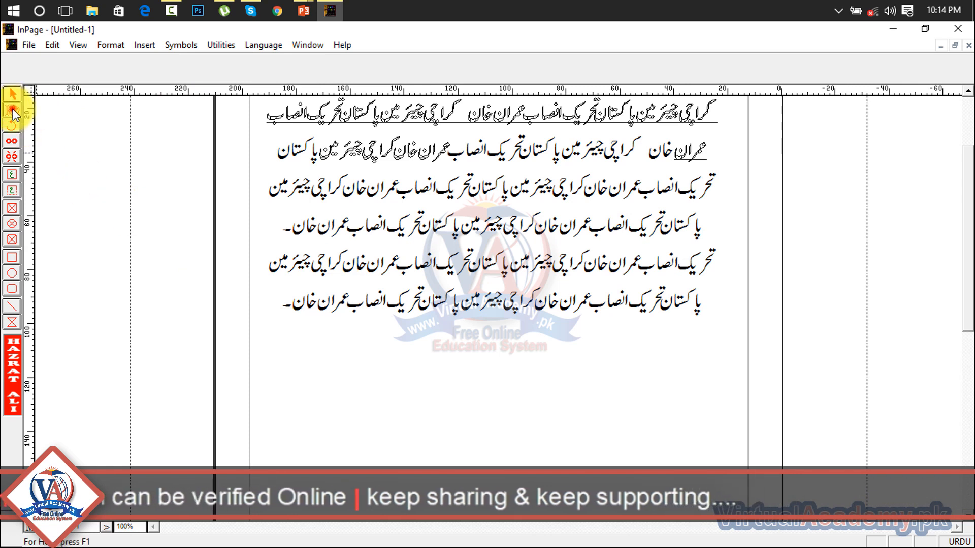
Enter a few short sample characters separated by gaps on the line below the last paragraph, and delete them
left_click(377, 374)
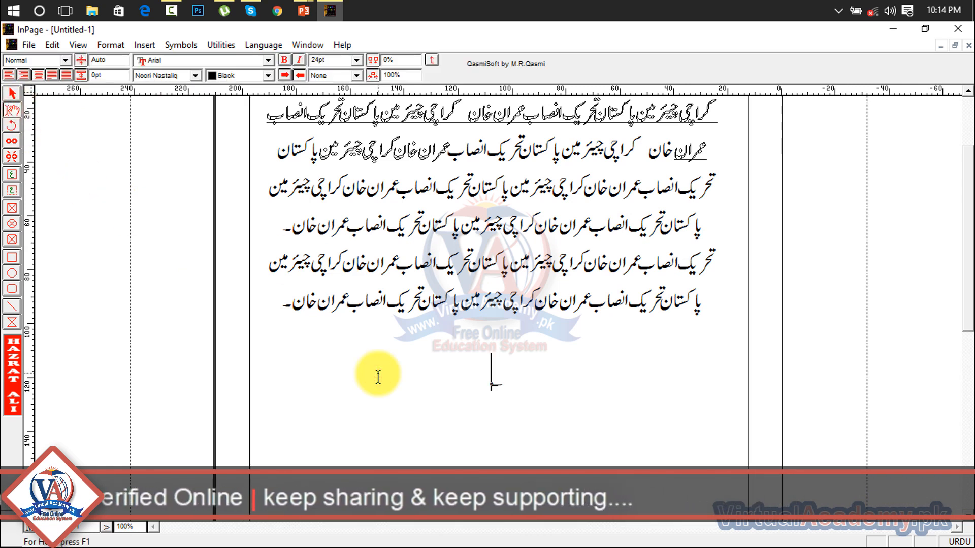
type("سفقم")
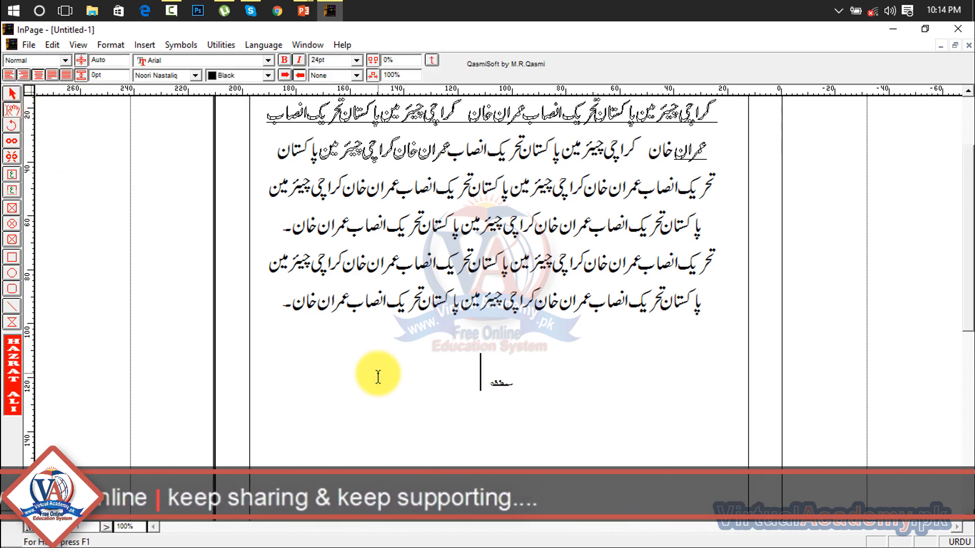
type("سہ ؁ ؁ ؁")
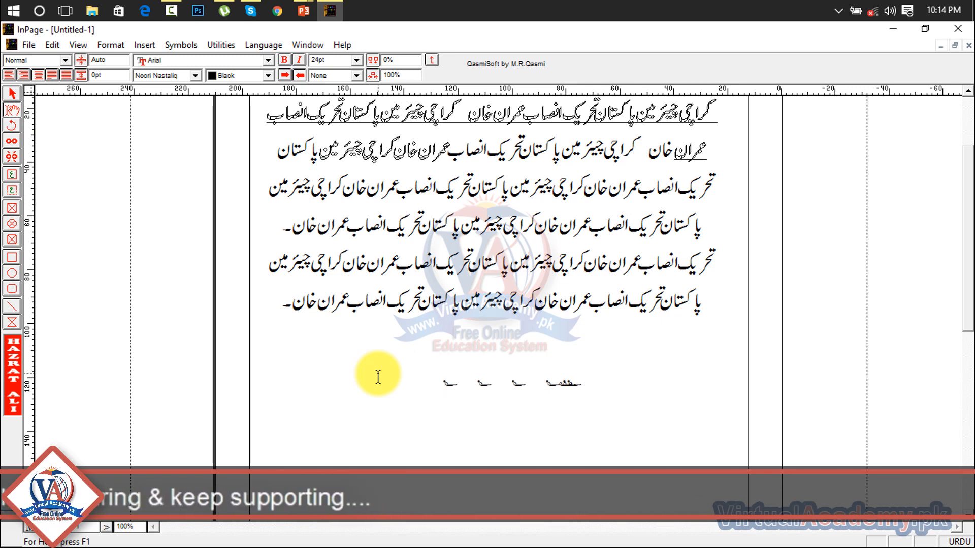
left_click_drag(607, 379, 414, 397)
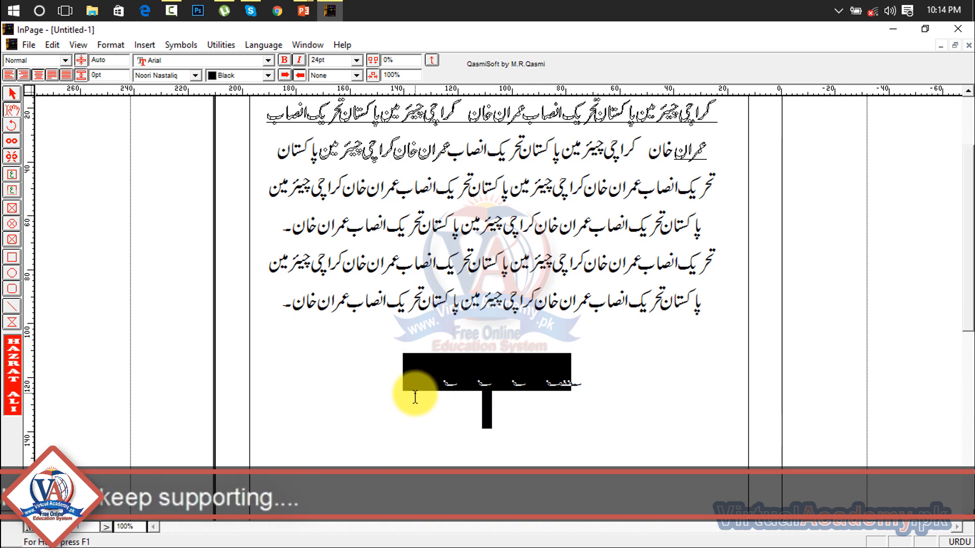
key("Delete")
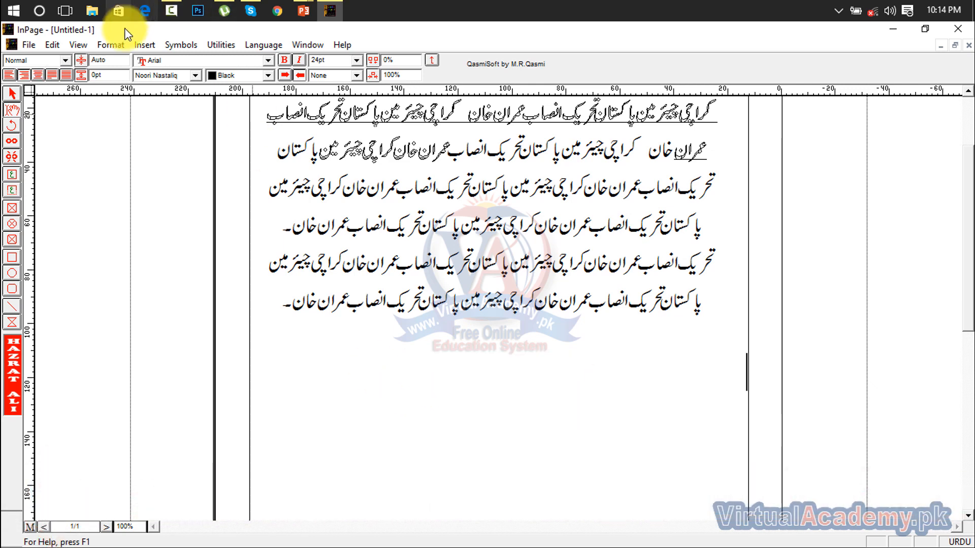
left_click(114, 43)
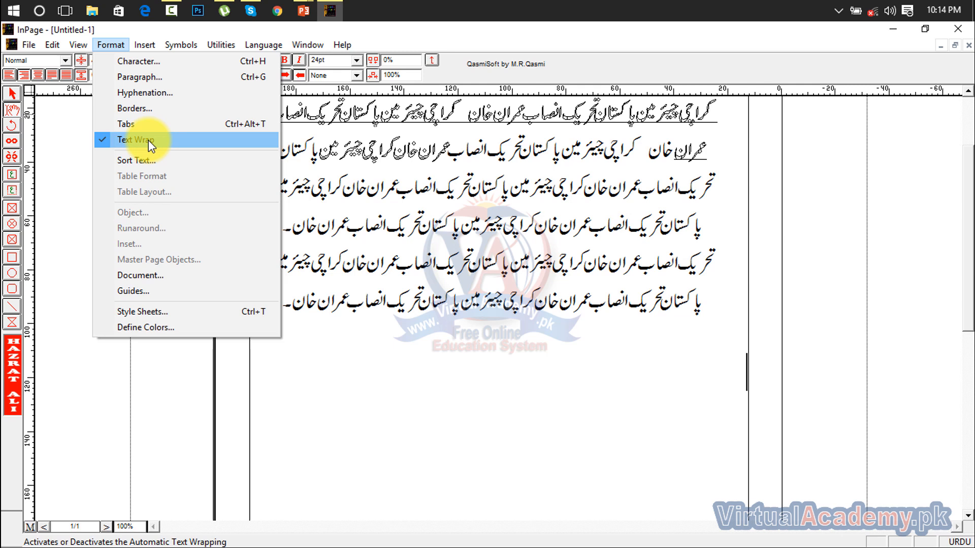
mouse_move(147, 45)
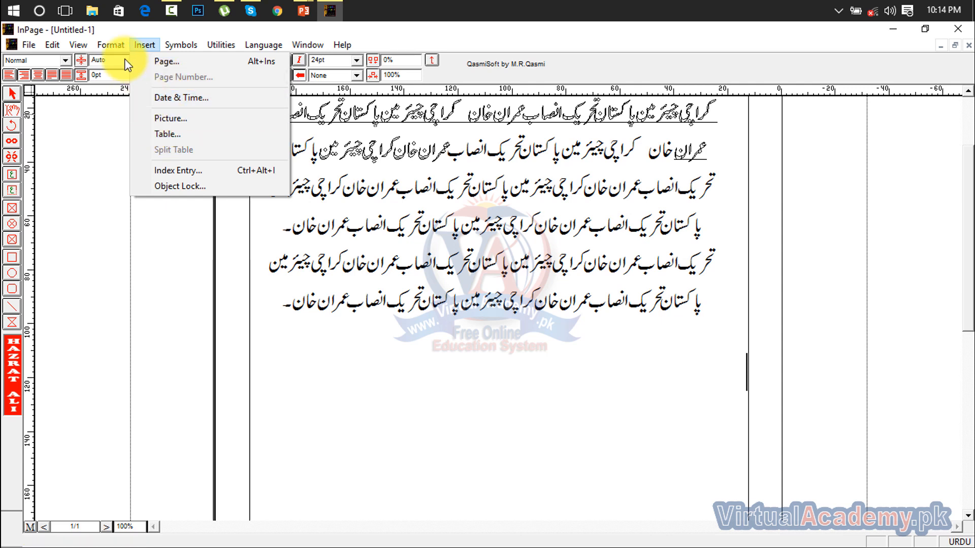
mouse_move(108, 44)
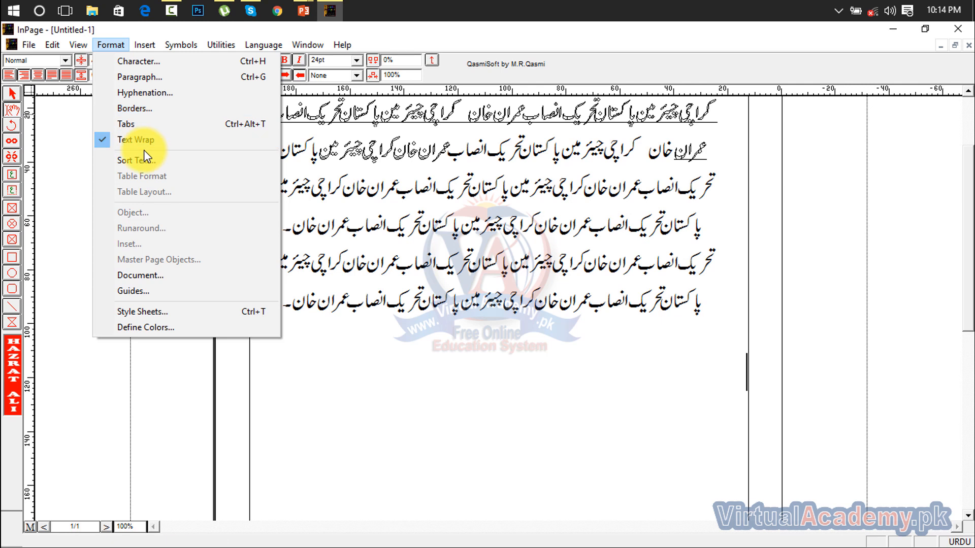